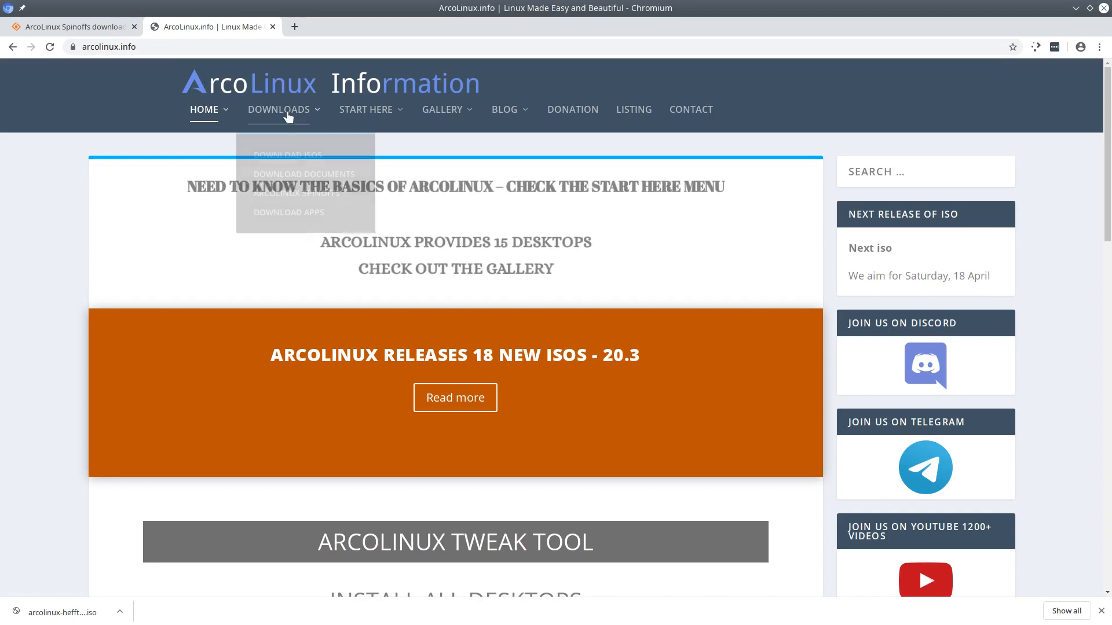
Open the ArcoLinux Spinoffs page from the Downloads menu and close the downloads bar.
click(311, 199)
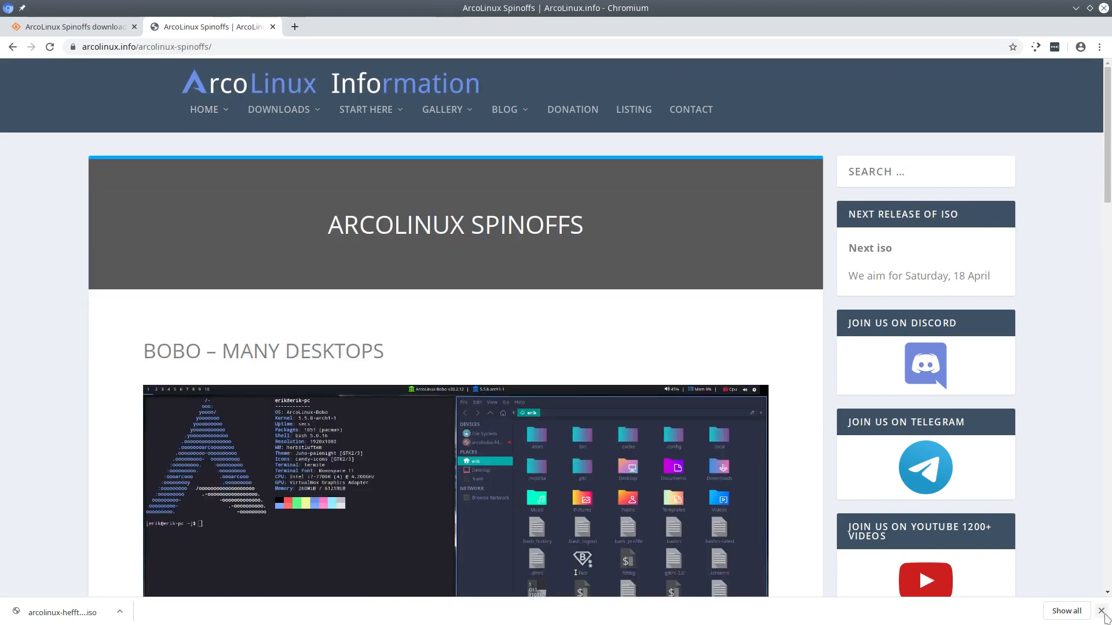
click(1102, 611)
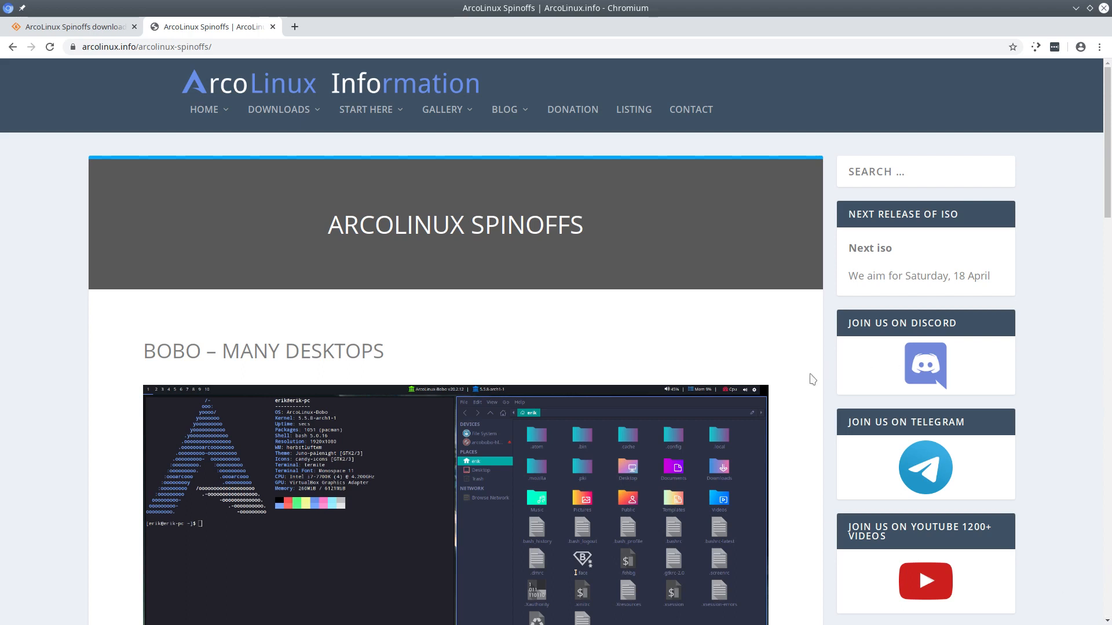
mouse_move(303, 116)
Browse the spinoffs list down to VICYOS – XFCE, then switch to the SourceForge spinoffs tab.
scroll(273, 330, down, 3)
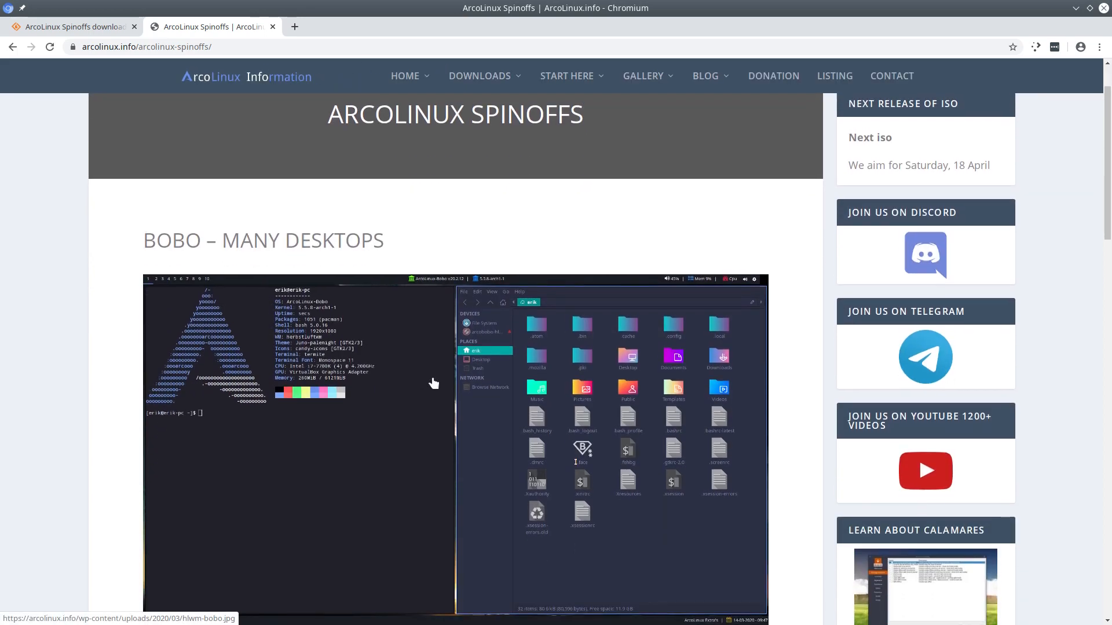
scroll(434, 383, down, 4)
scroll(434, 383, up, 4)
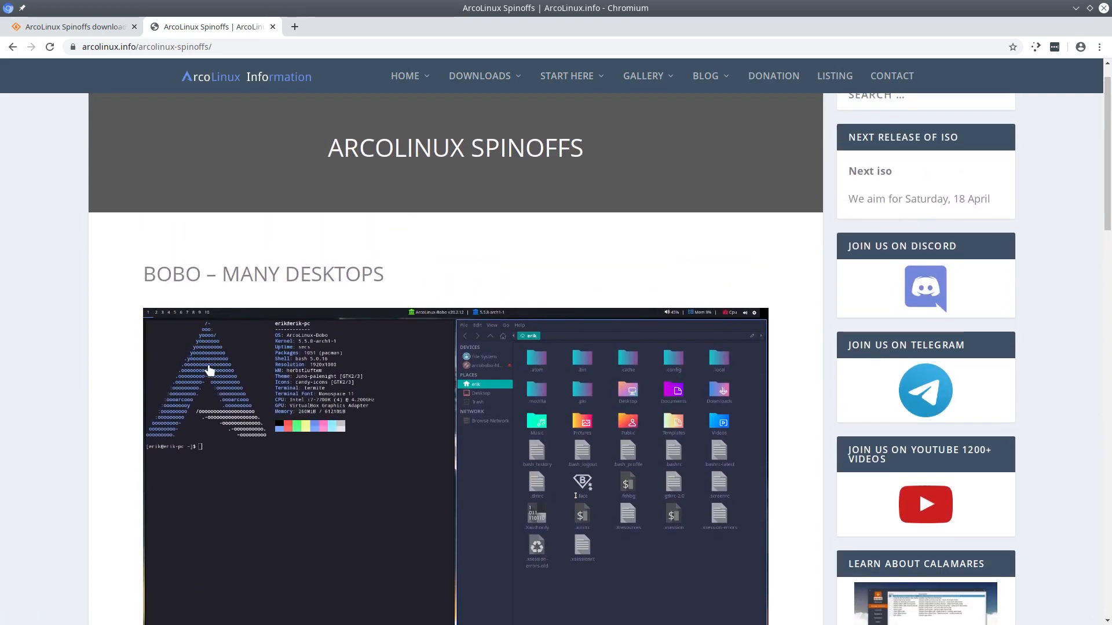
scroll(215, 424, down, 1)
scroll(214, 424, down, 12)
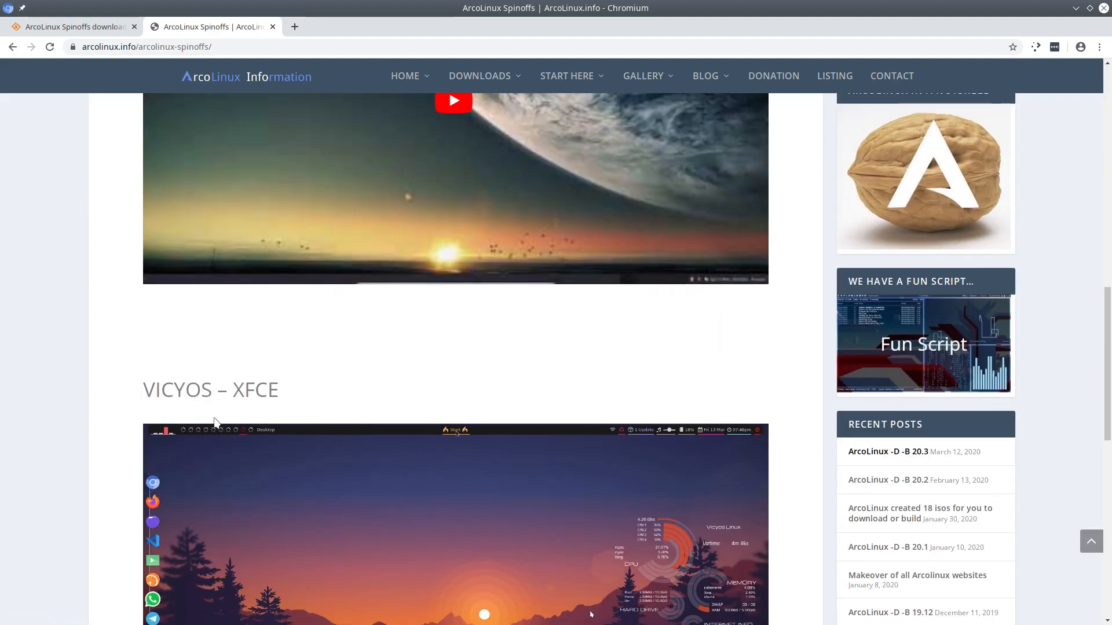
scroll(215, 424, down, 5)
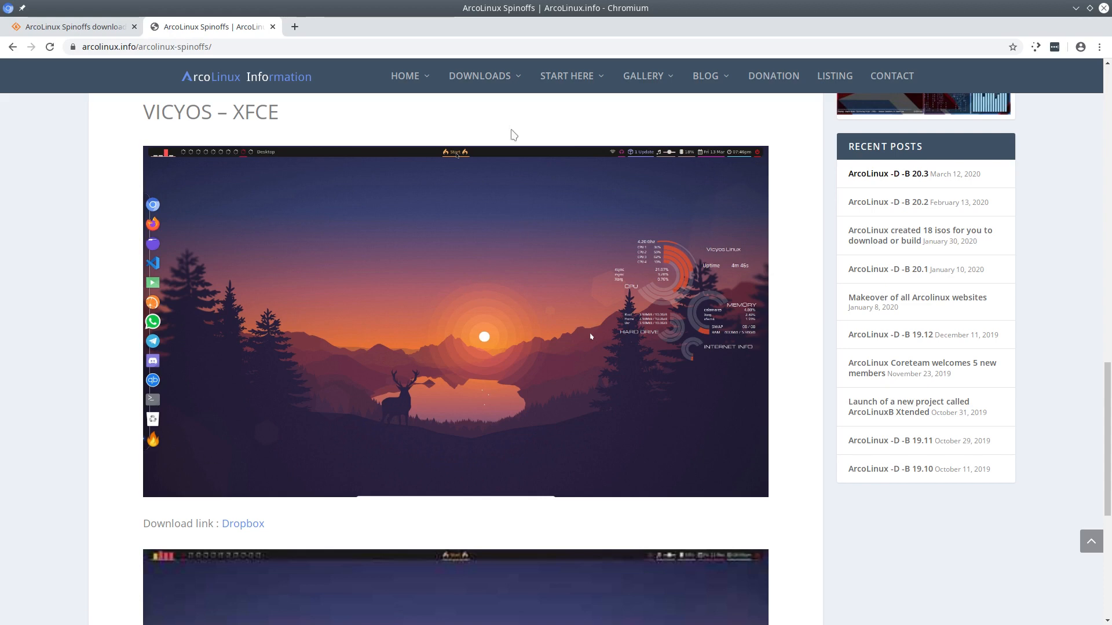
mouse_move(510, 87)
mouse_move(480, 76)
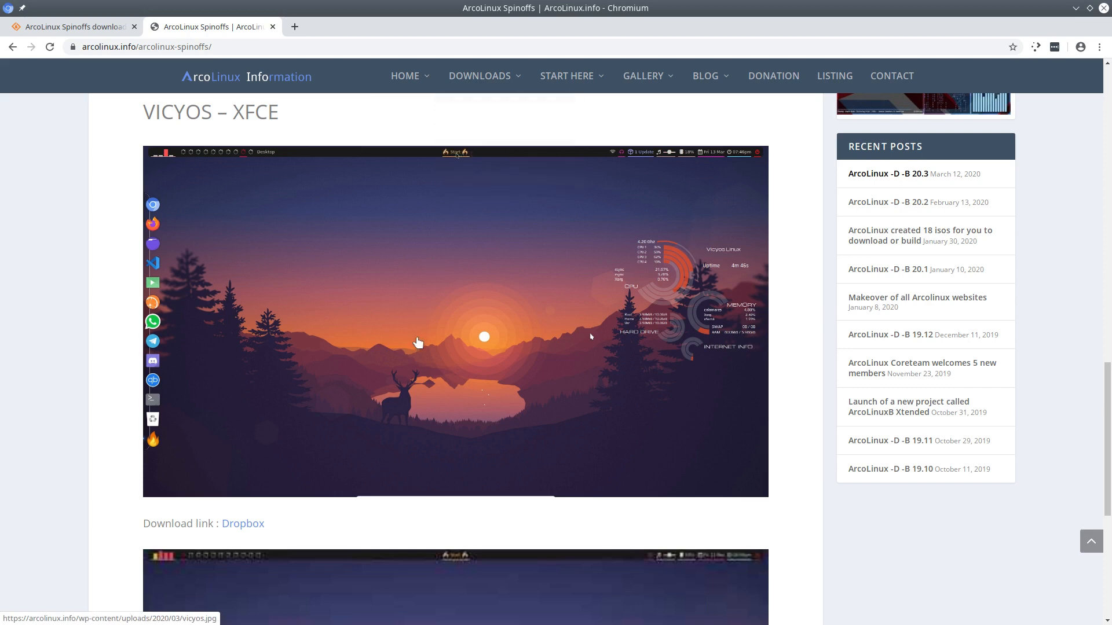
scroll(418, 342, up, 4)
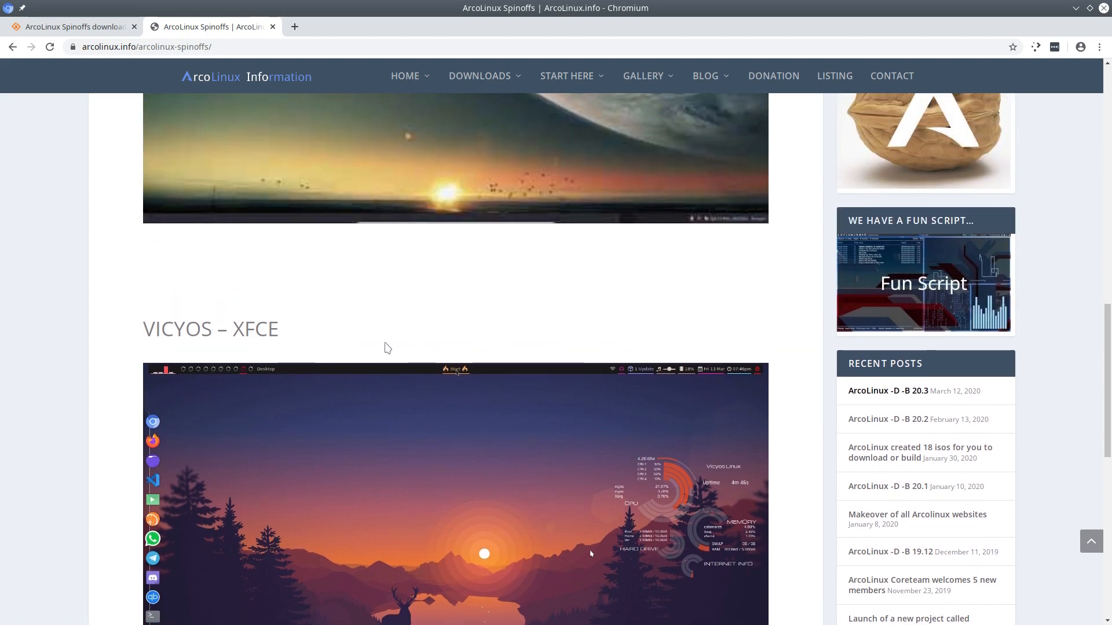
click(84, 27)
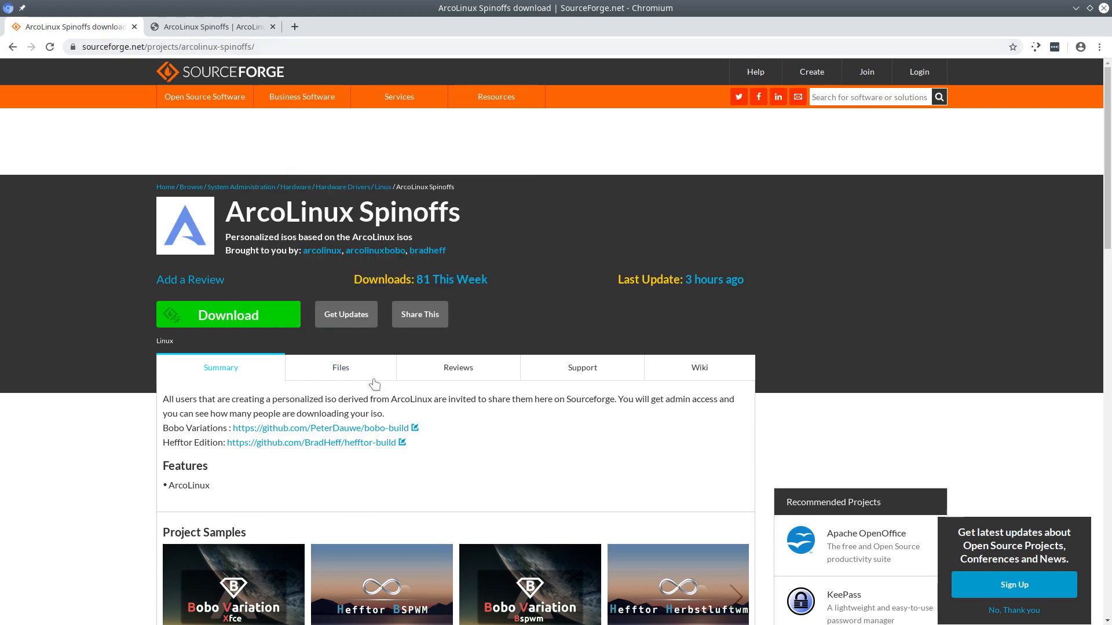
Navigate the project's Files via Bobo to the Hefftor folder listing seven ISO images.
click(341, 372)
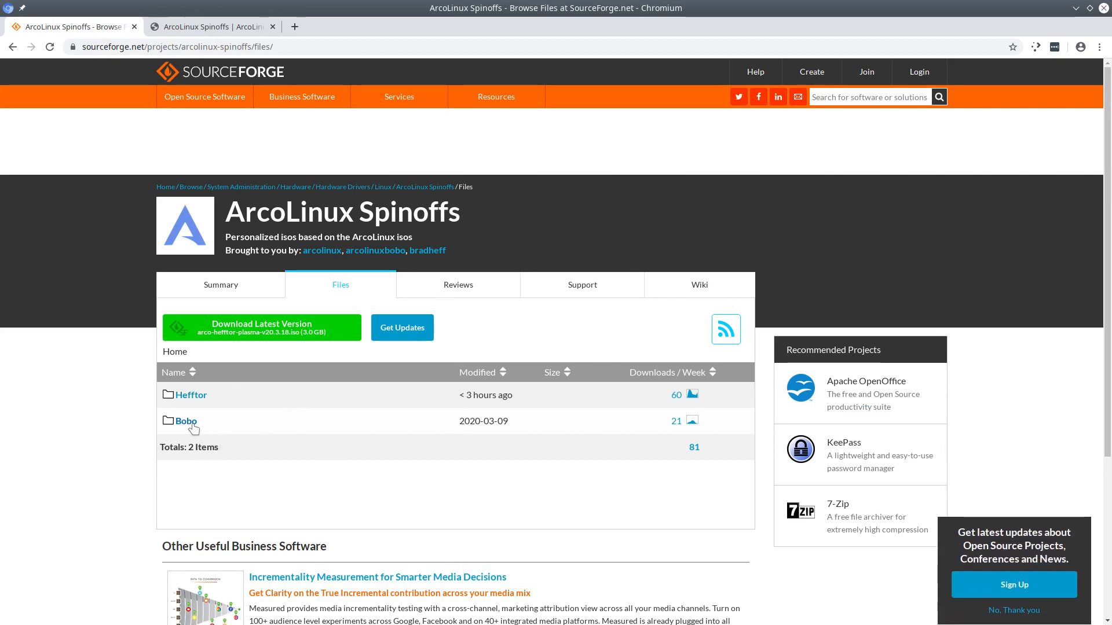
click(253, 428)
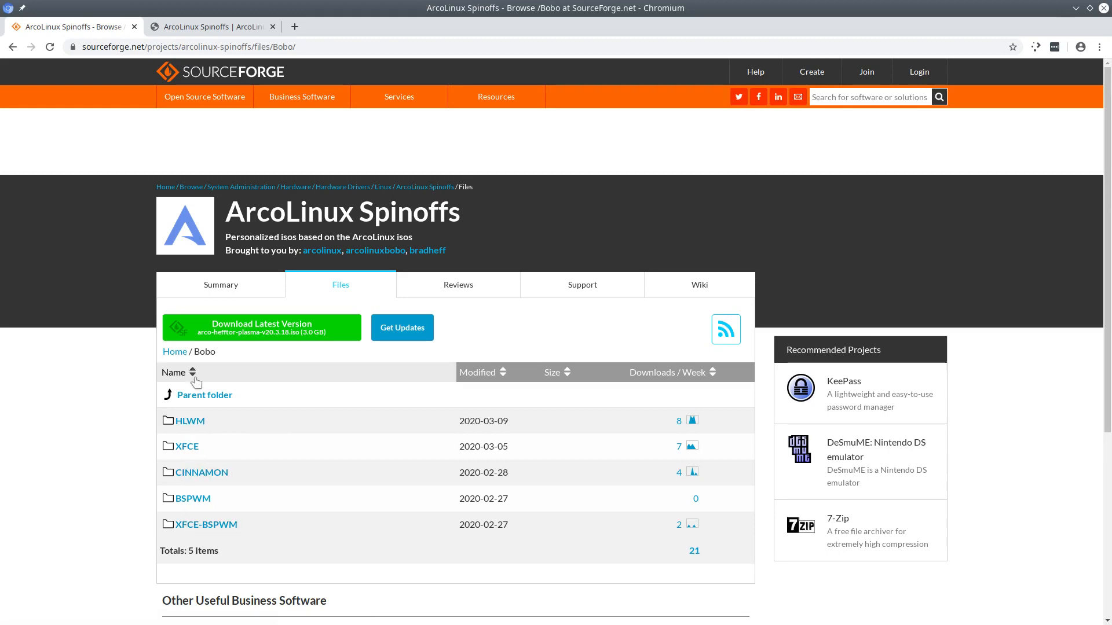
click(225, 399)
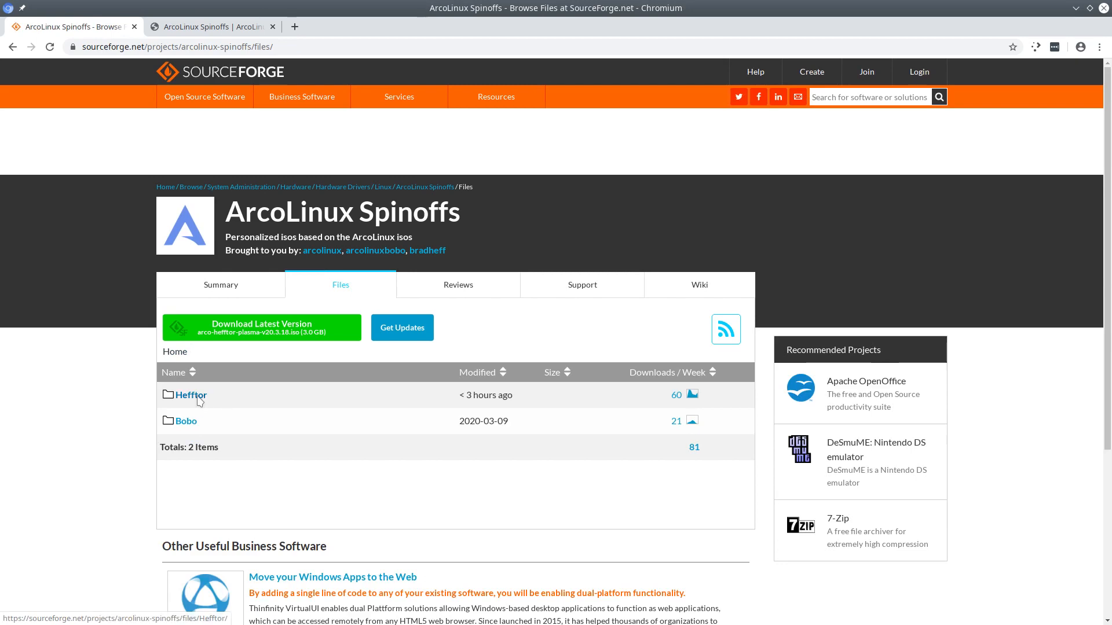
click(232, 407)
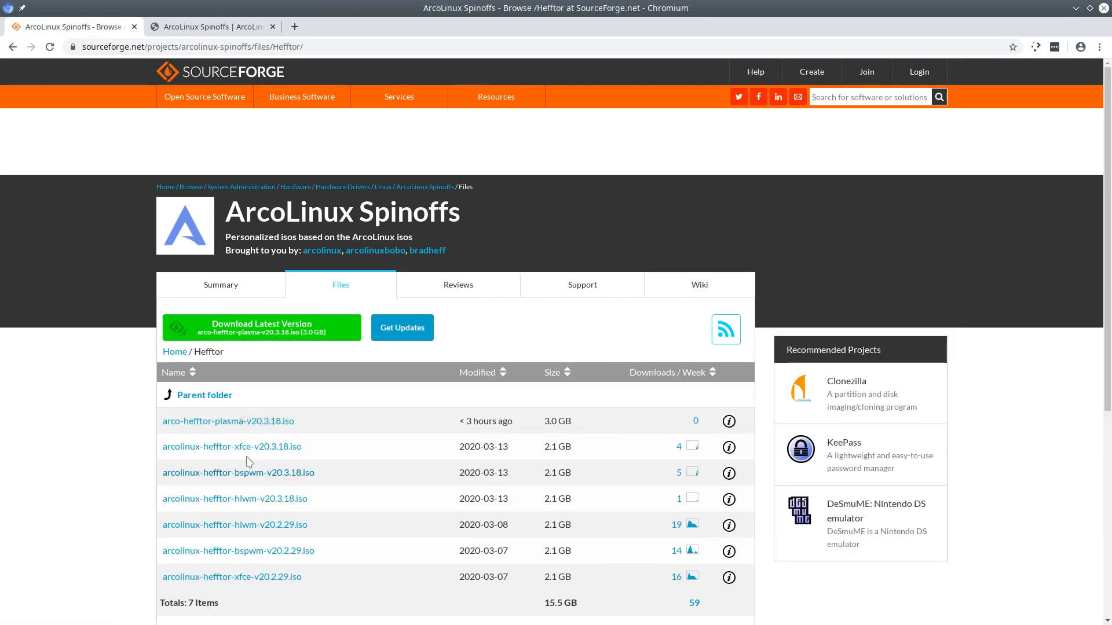
click(285, 434)
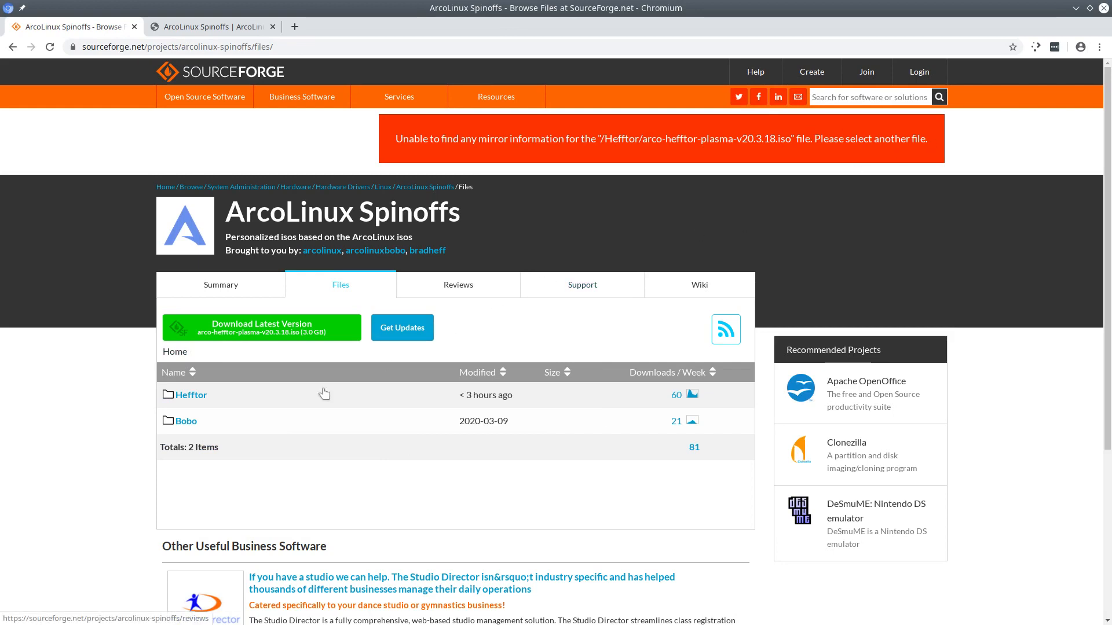
click(191, 399)
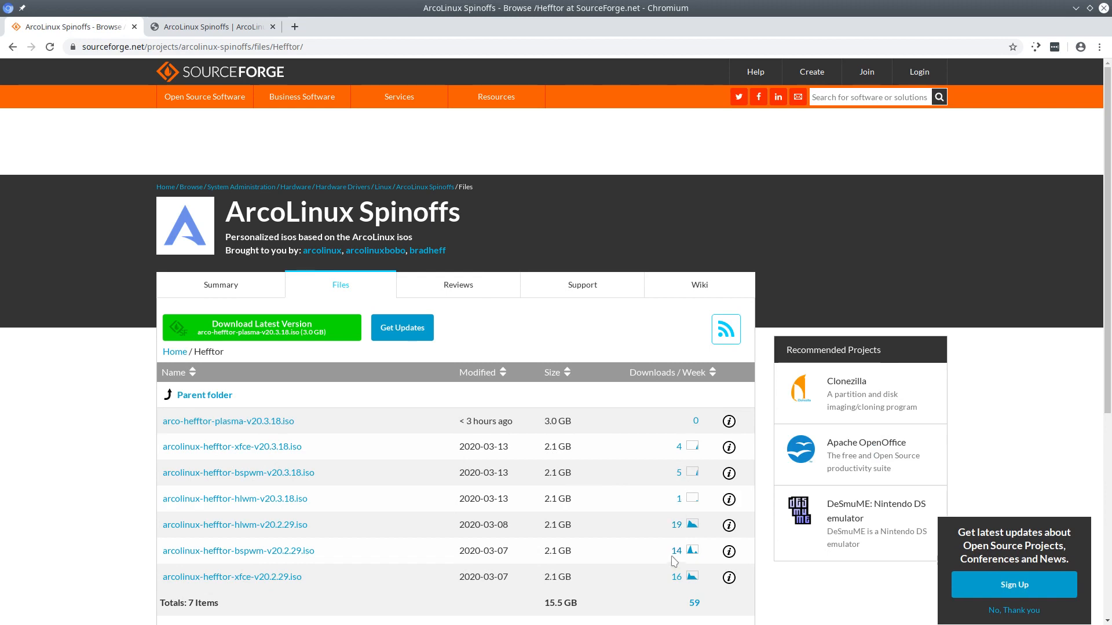
scroll(671, 601, down, 1)
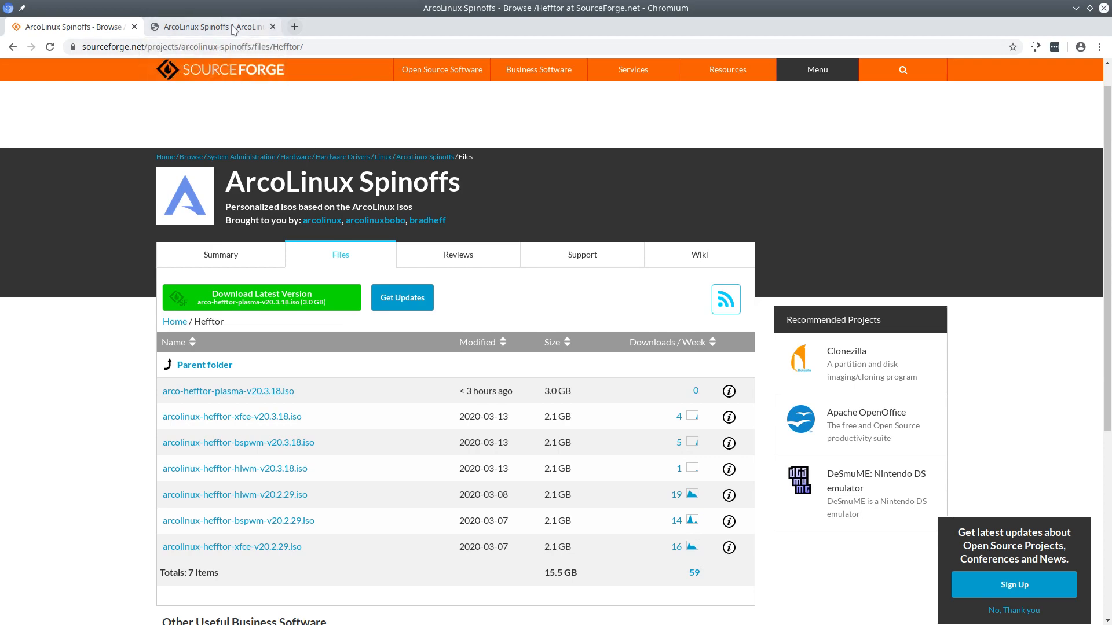
Open the ArcoLinux forum from the HOME menu and scroll to its ArcoLinux Spinoffs section.
click(209, 27)
mouse_move(405, 84)
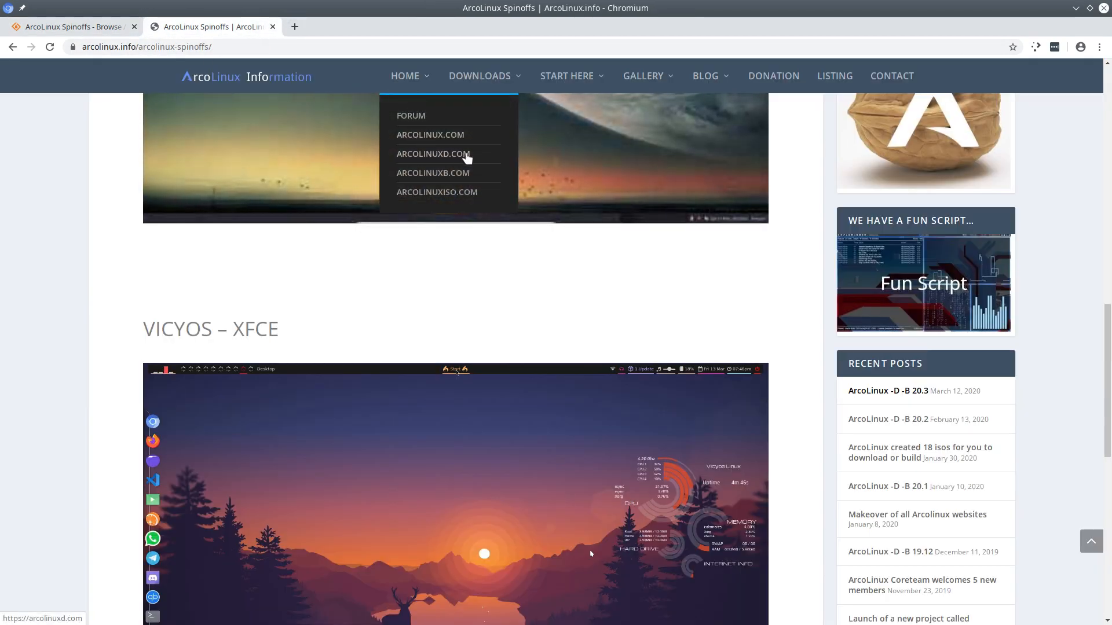
click(421, 118)
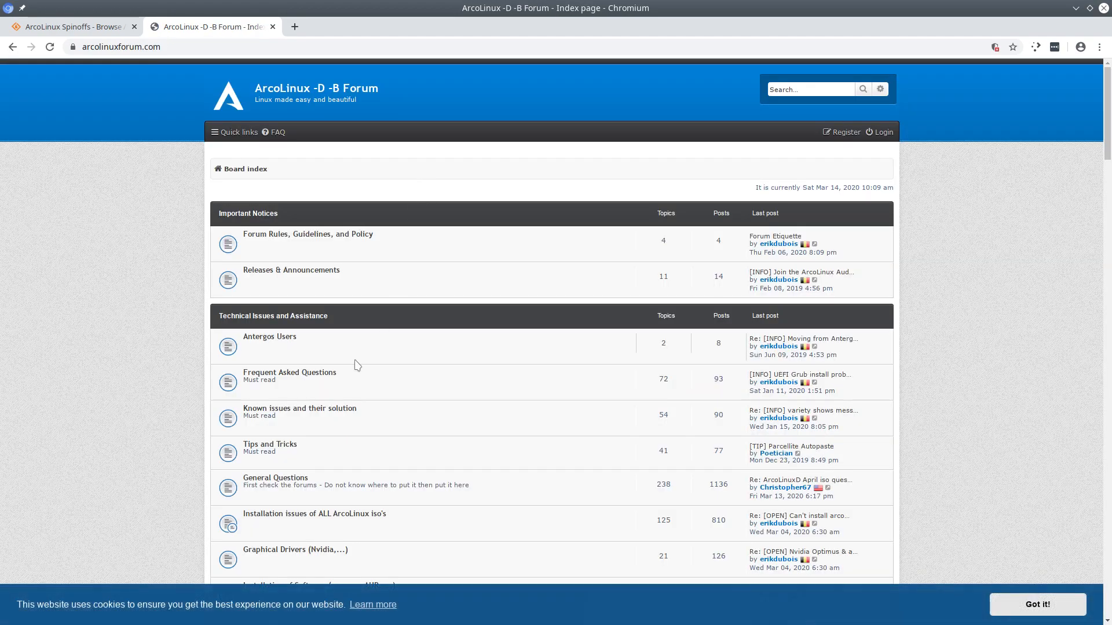
scroll(357, 364, down, 15)
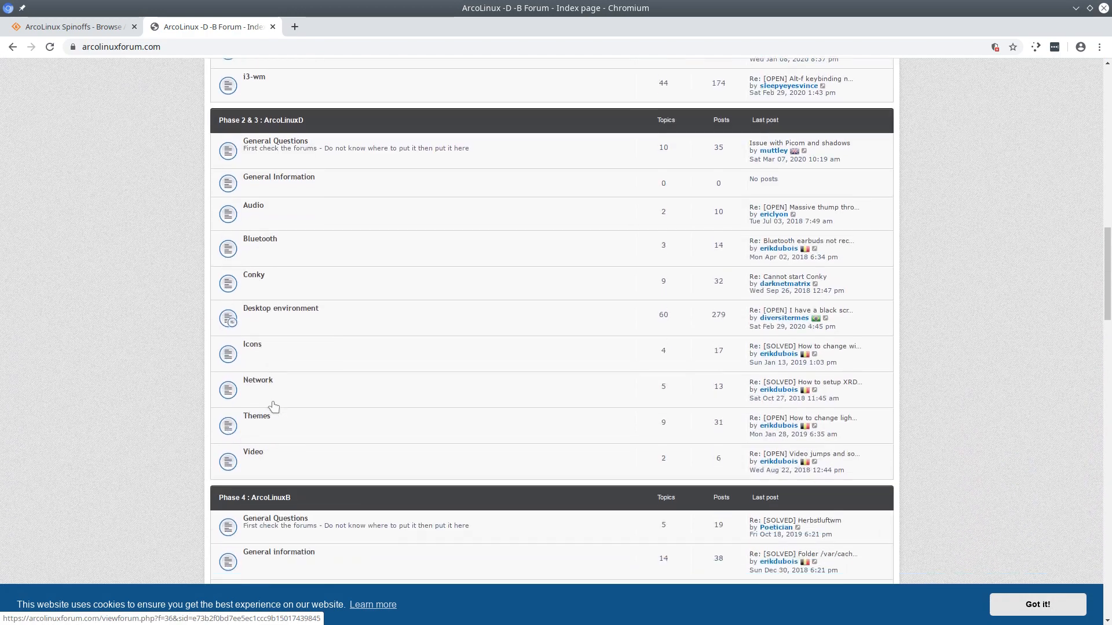
scroll(273, 407, down, 11)
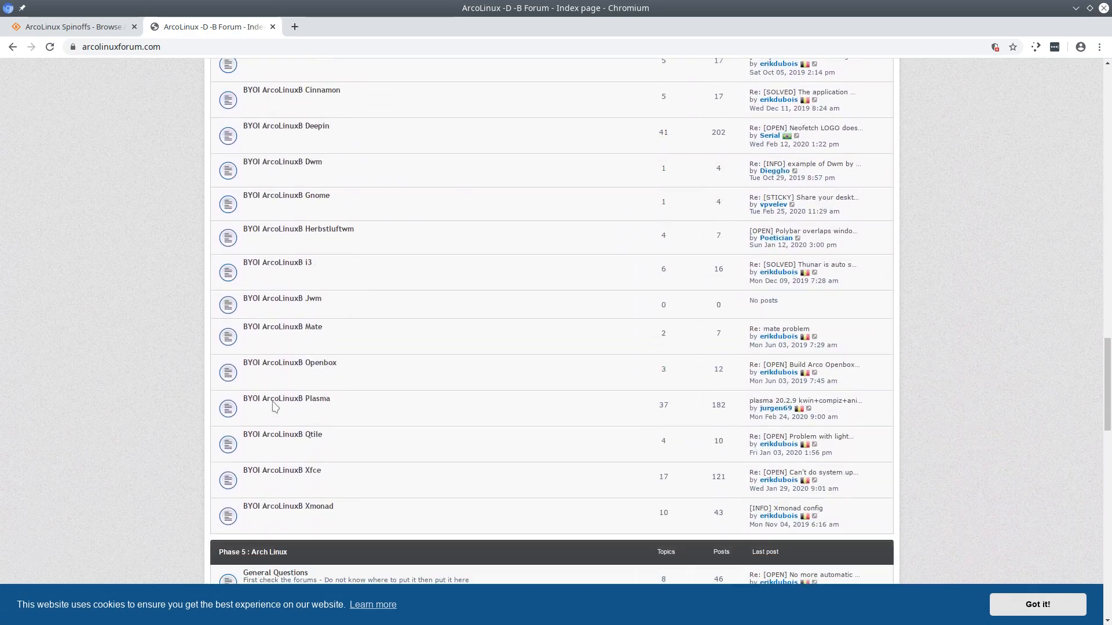
scroll(274, 407, down, 7)
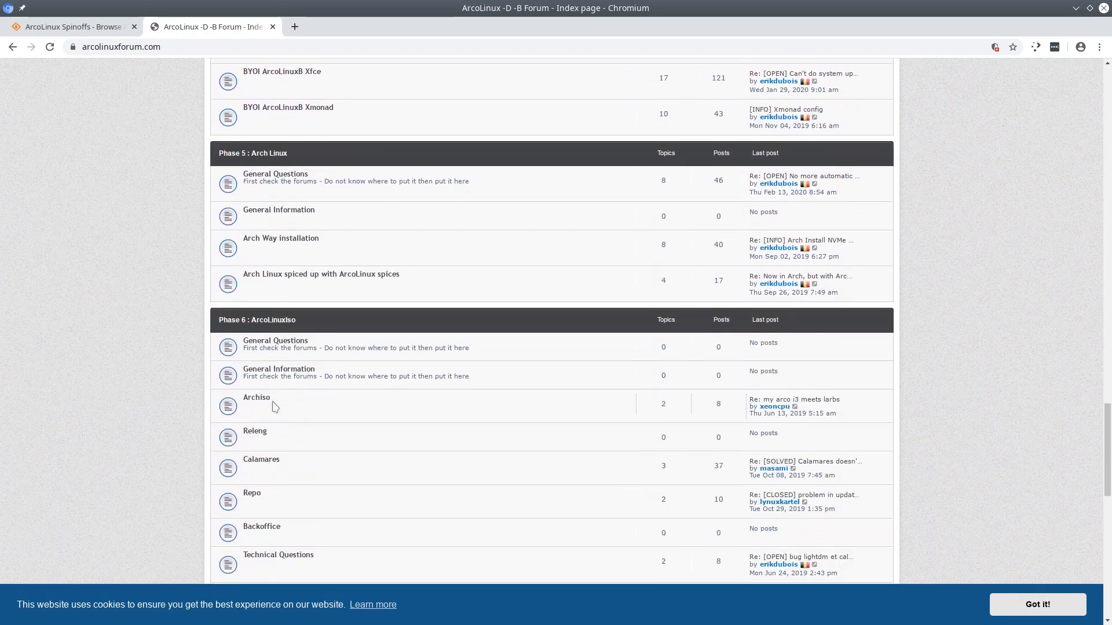
scroll(274, 407, down, 6)
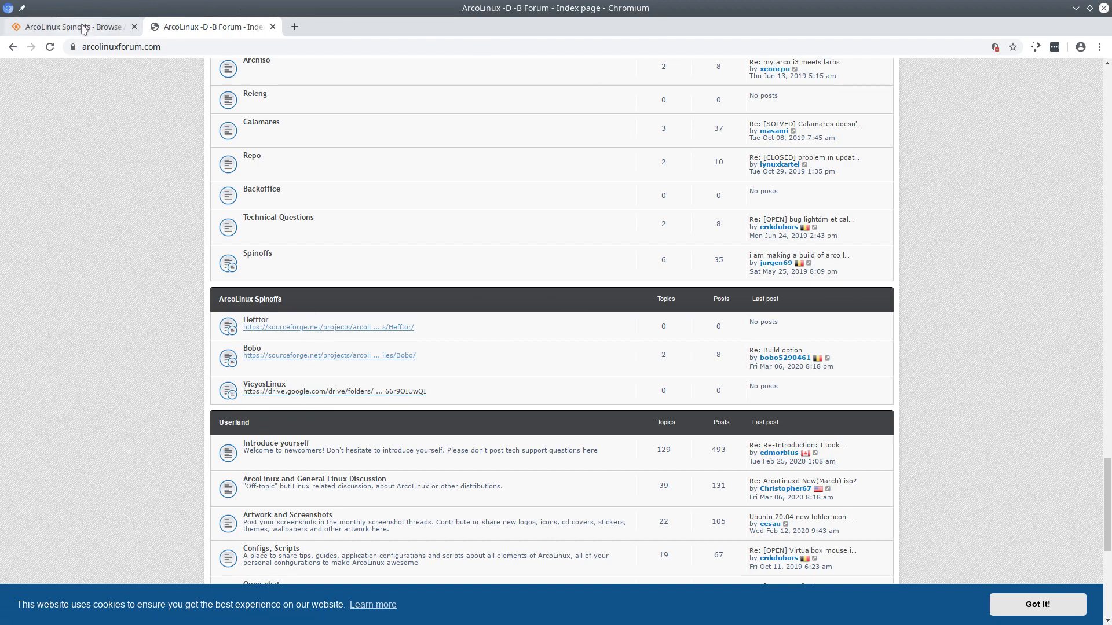
Recheck the SourceForge Hefftor listing, return to the forum index and dismiss the cookie notice.
click(122, 20)
mouse_move(821, 84)
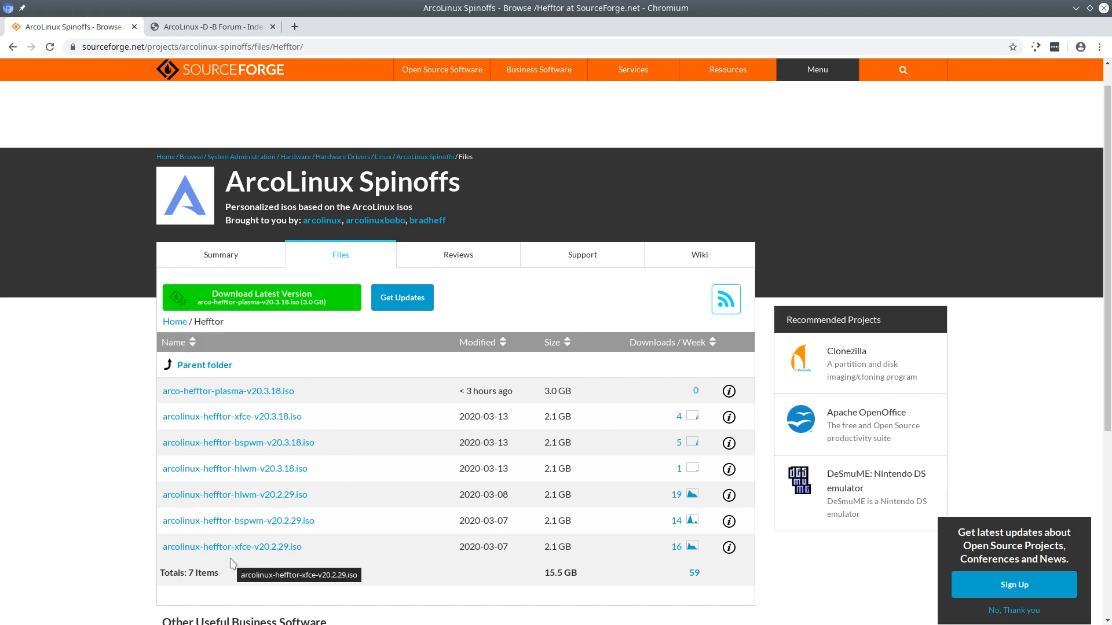
click(217, 28)
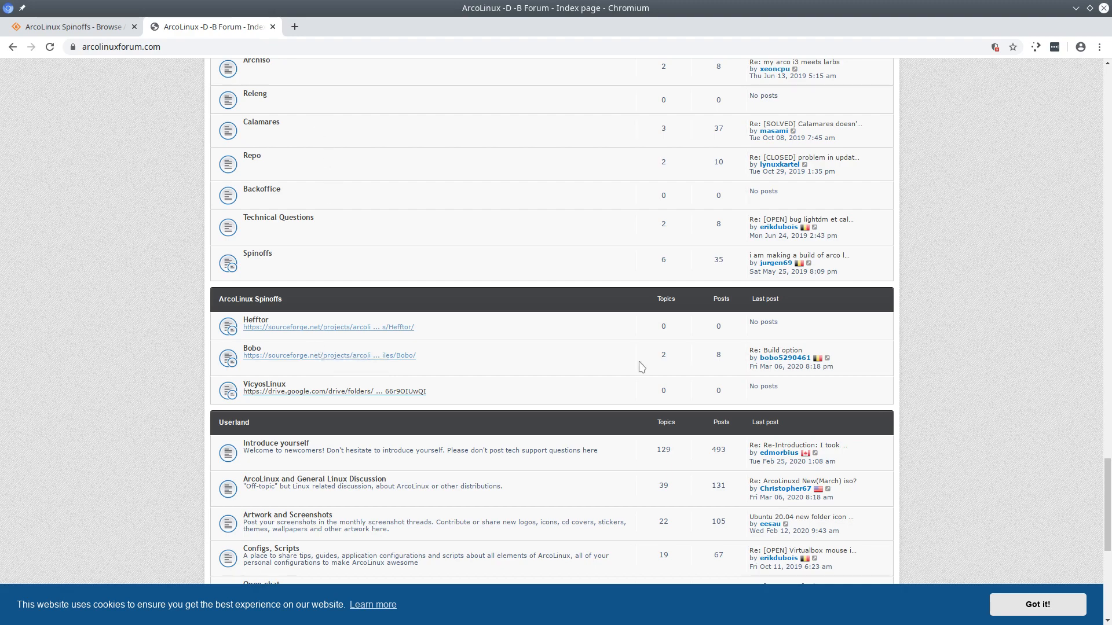
click(1047, 612)
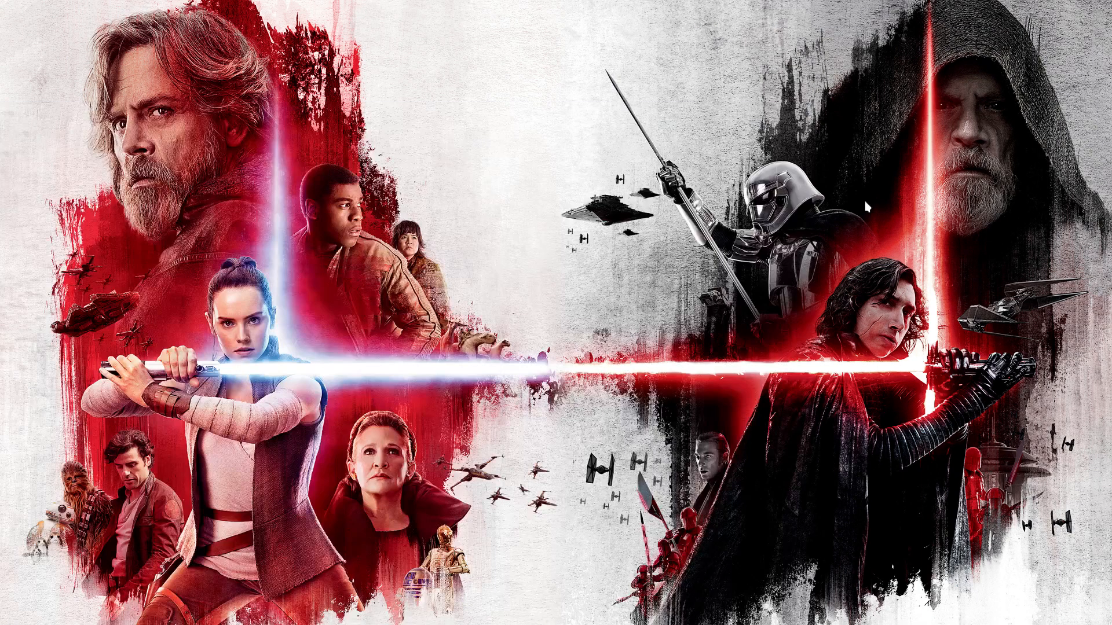
Clone the Template VM under a new name made of the user's name plus 'xfce'.
click(1076, 8)
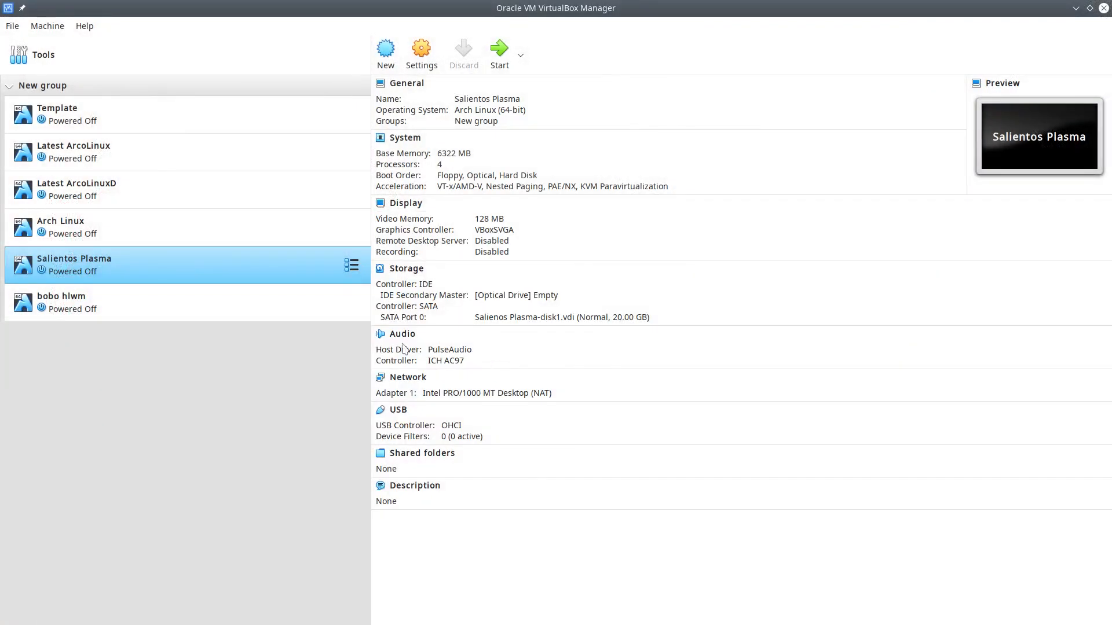
click(151, 131)
right_click(161, 119)
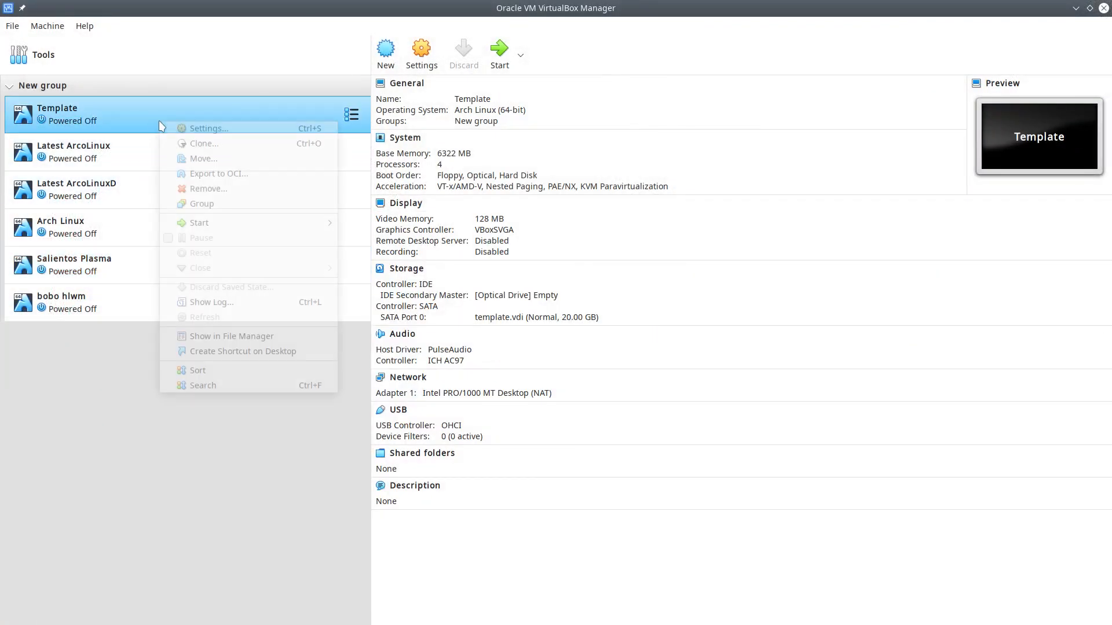
click(202, 139)
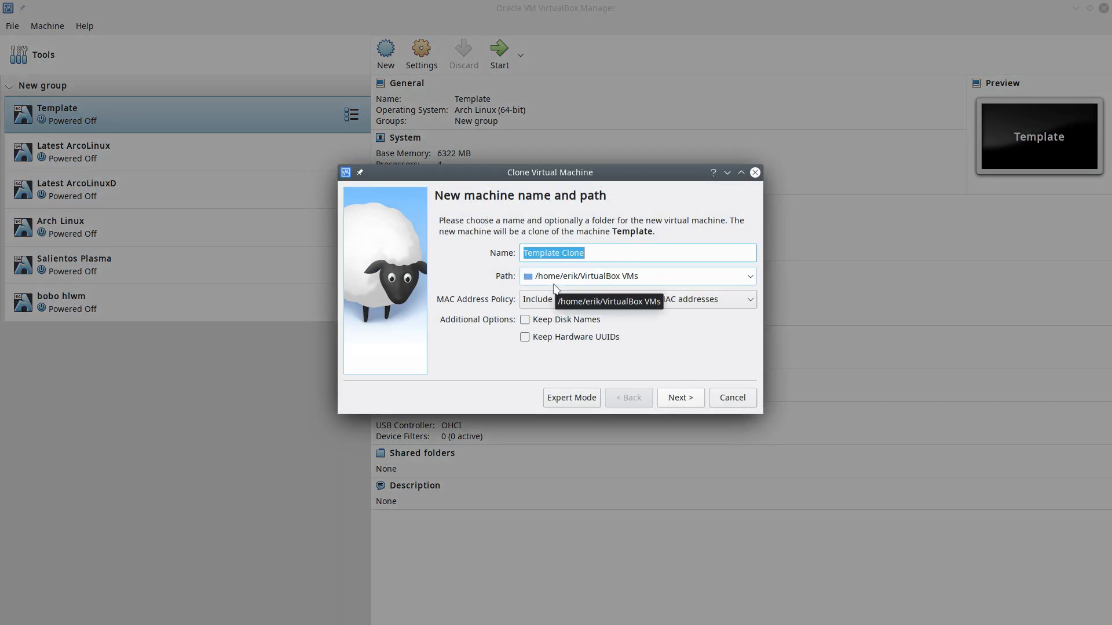
text(BR)
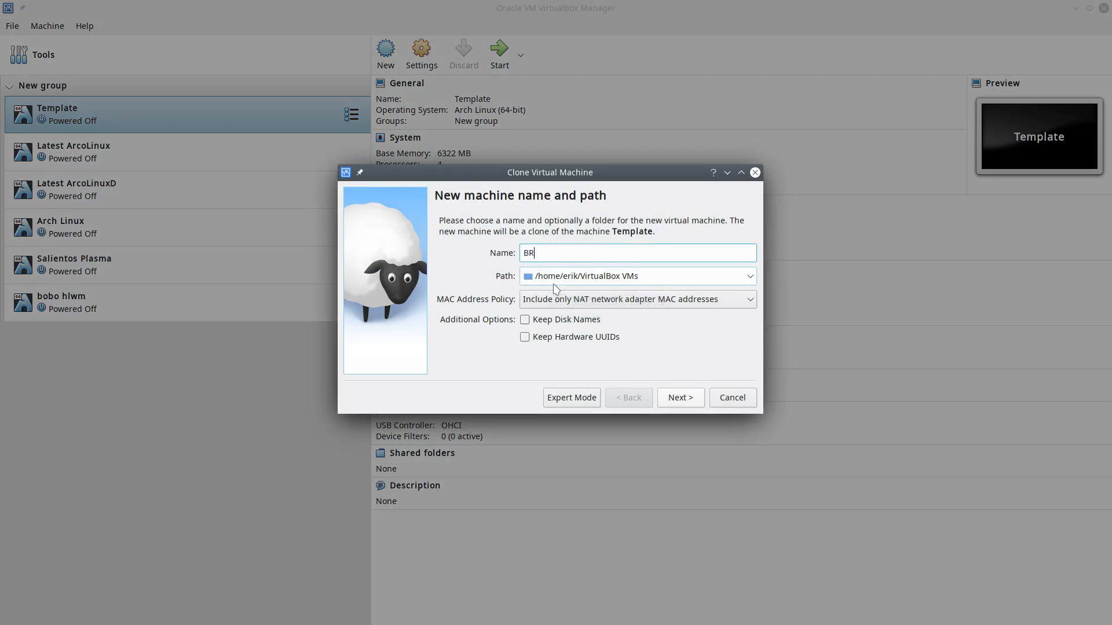
key(BackSpace)
text(rad xfce)
key(Return)
key(Return)
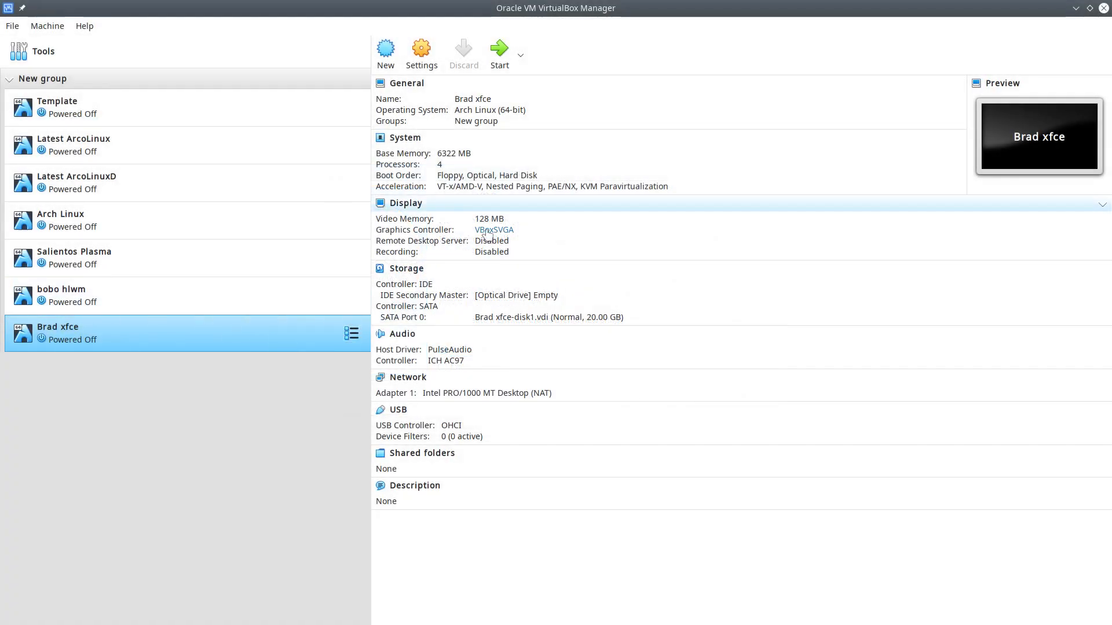
Attach arcolinux-hefftor-xfce-v20.3.18.iso to the clone's optical drive and start the VM.
click(497, 297)
click(555, 318)
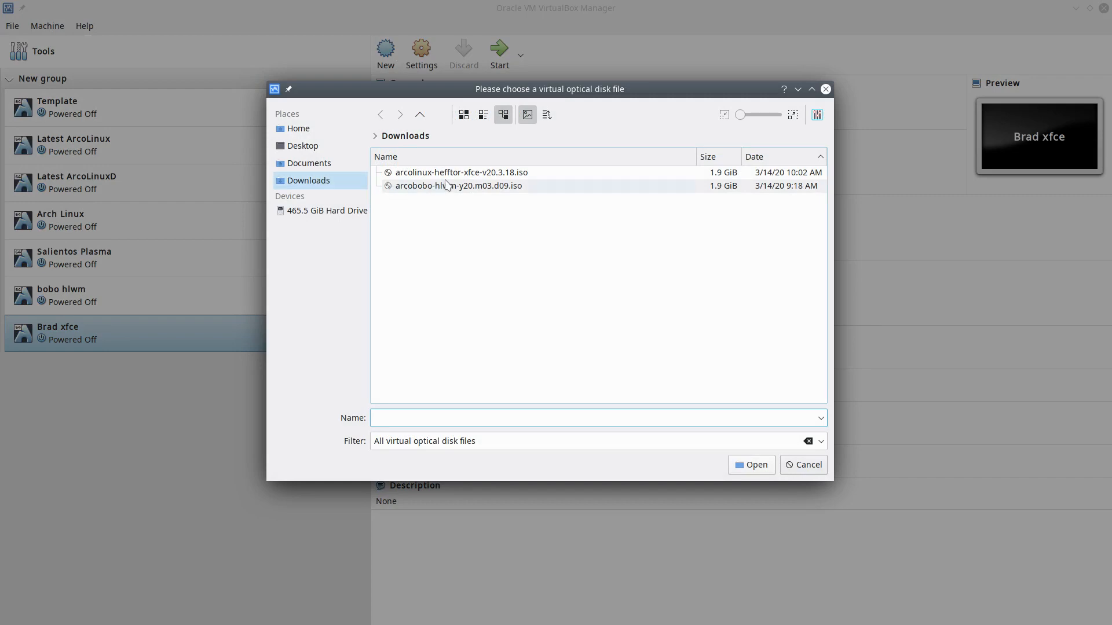
click(447, 175)
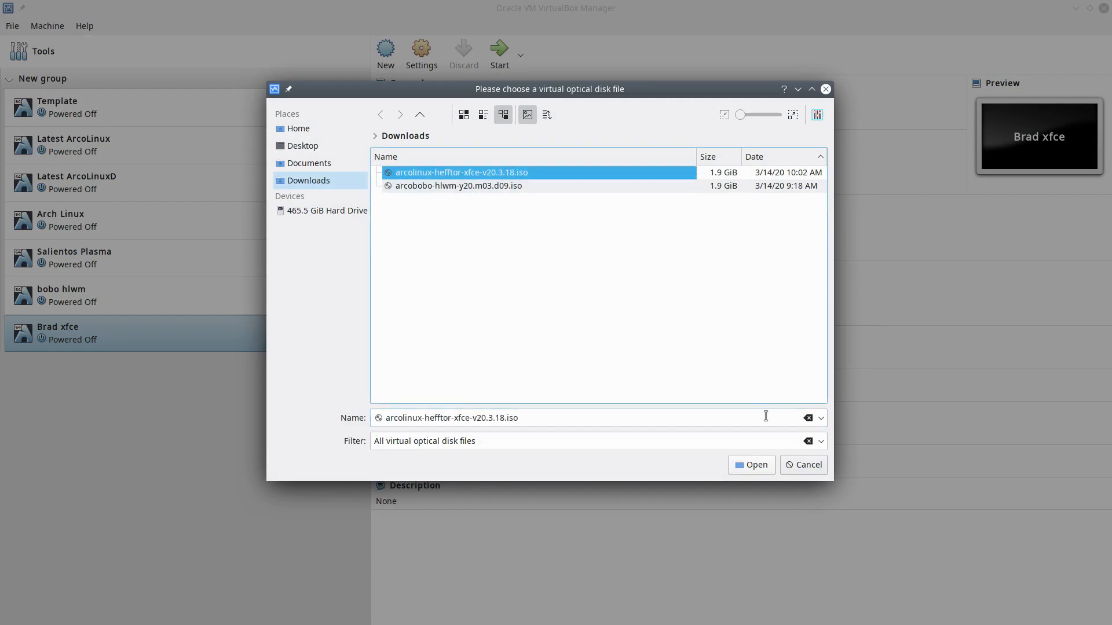
click(758, 466)
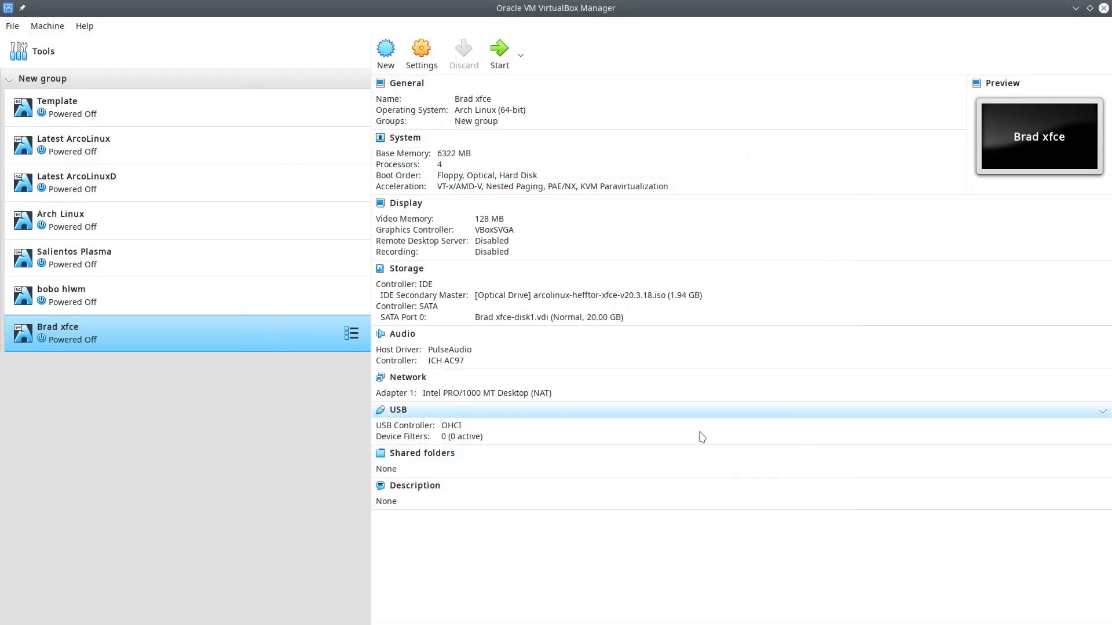
double_click(283, 330)
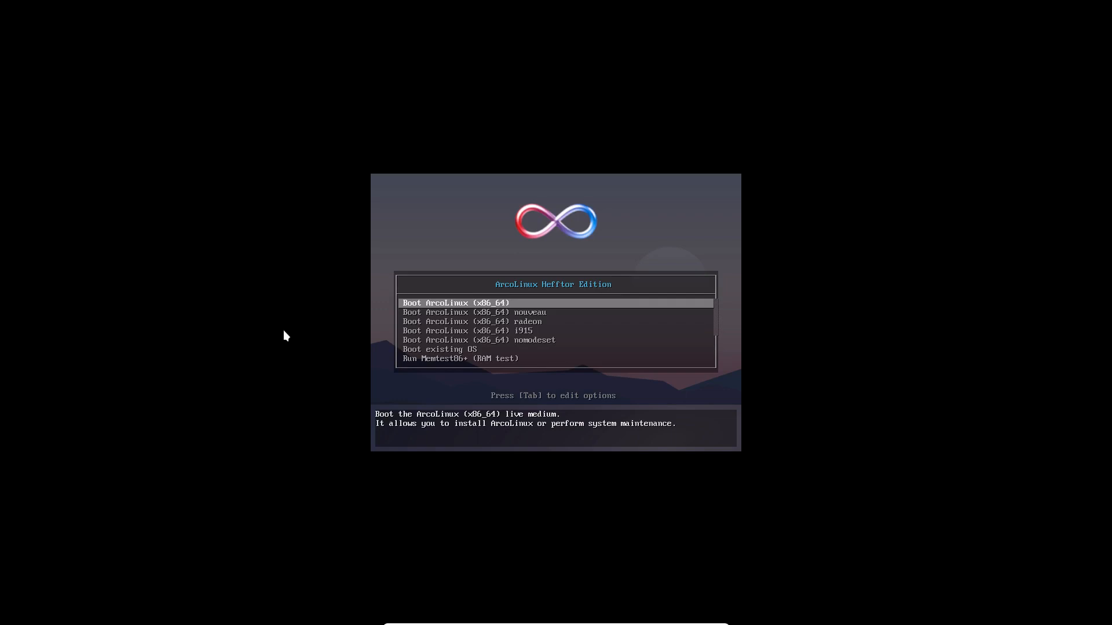
Boot the default Boot ArcoLinux (x86_64) live entry.
key(Return)
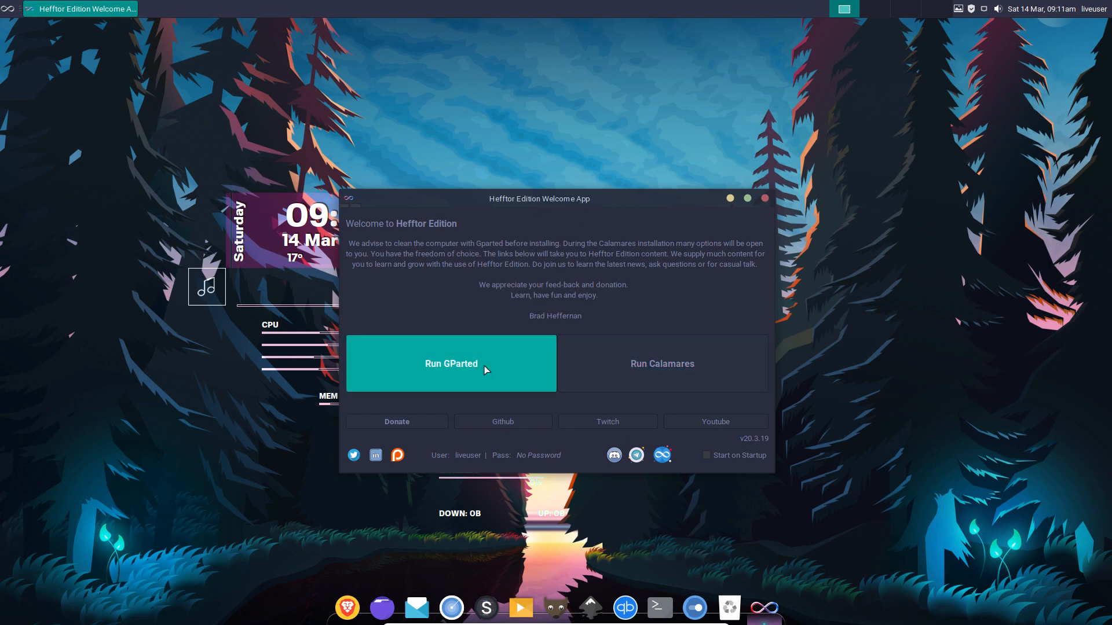
Confirm in GParted that the 20 GiB /dev/sda is unallocated, then launch Calamares.
click(469, 367)
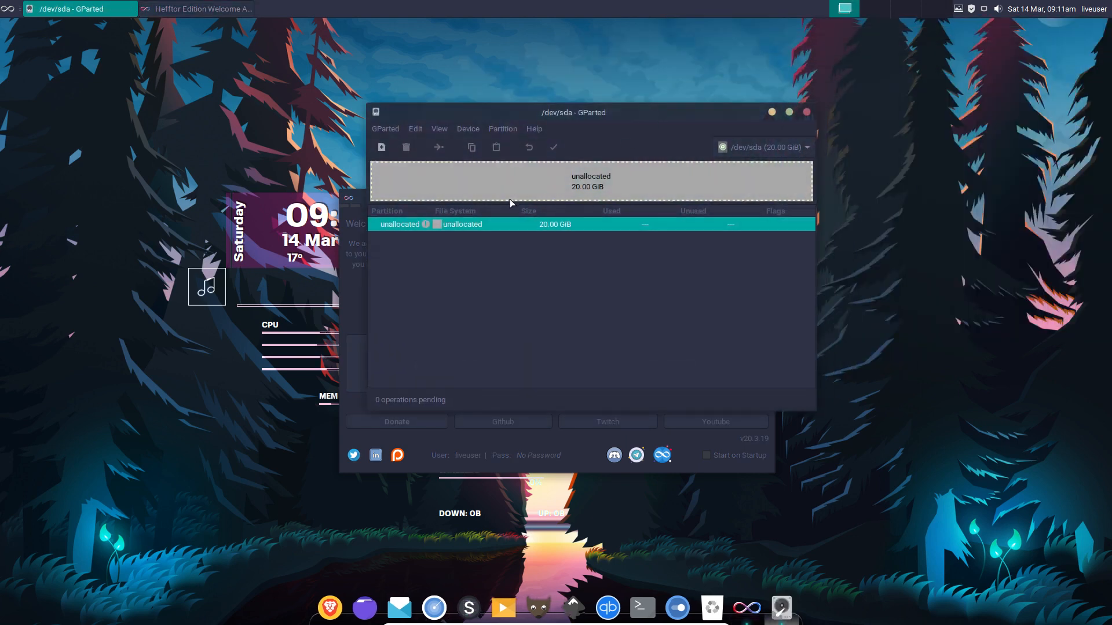
click(807, 112)
click(661, 367)
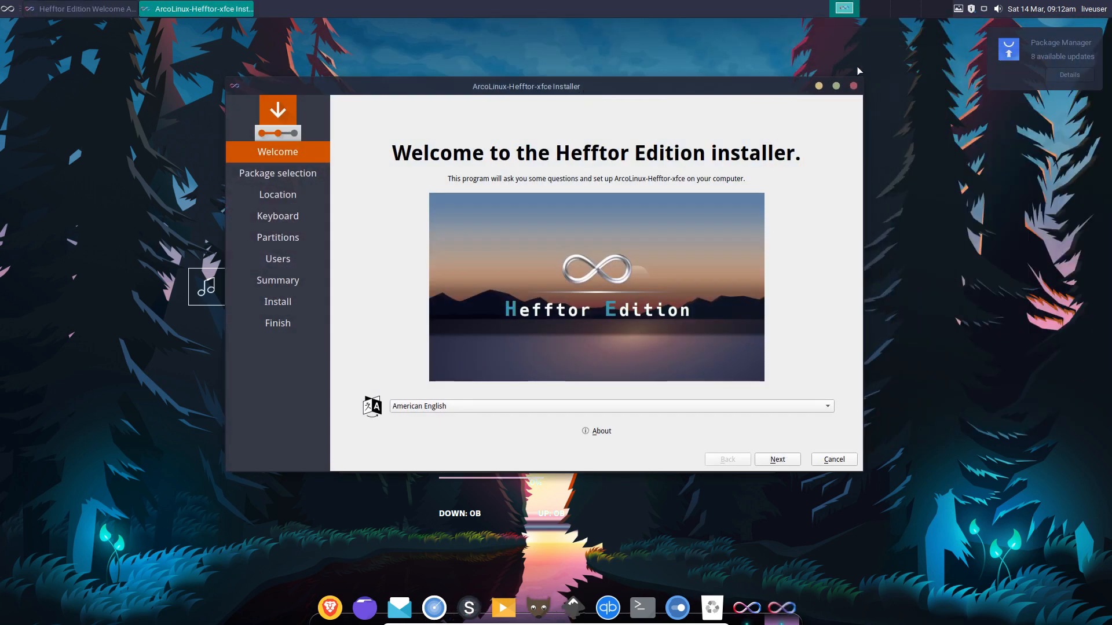
View the installer's About info, advance to Package selection and expand Development.
click(601, 432)
click(656, 323)
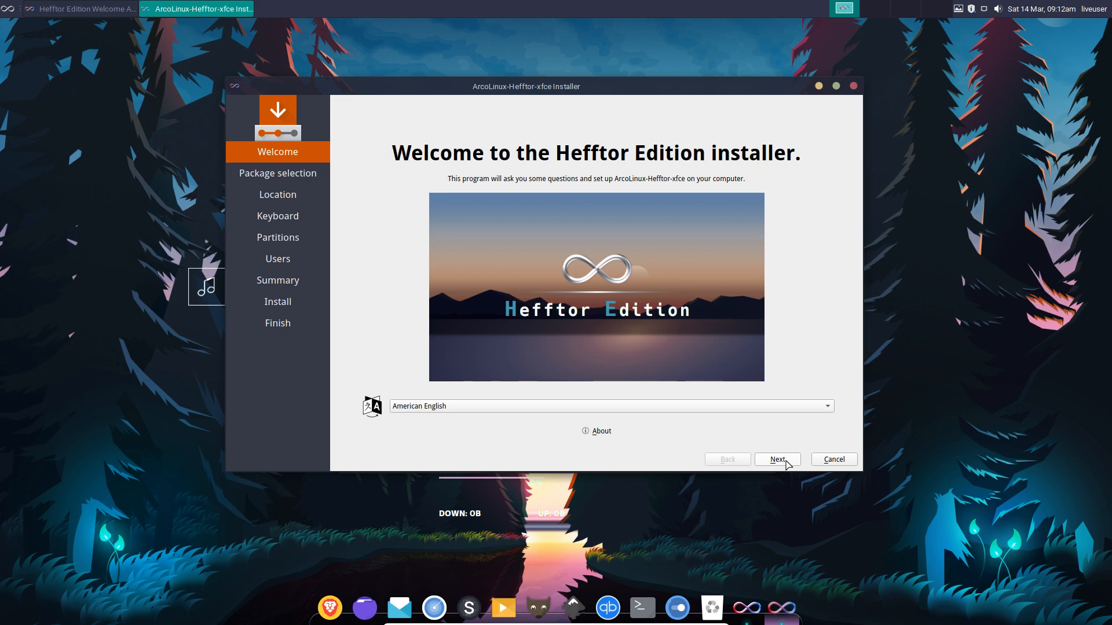
click(787, 463)
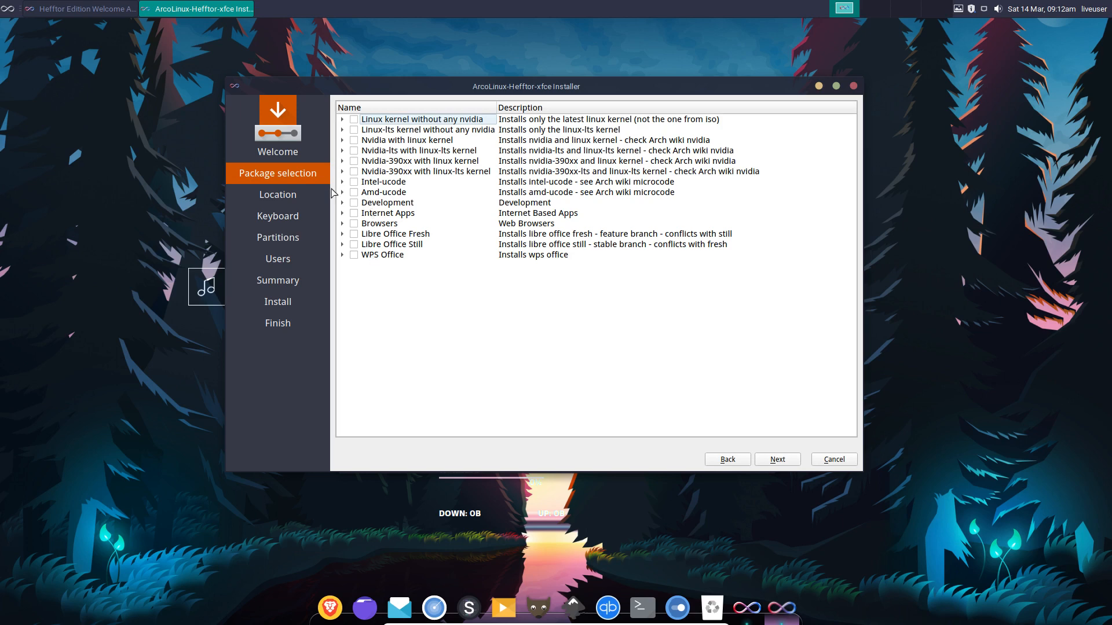
click(343, 203)
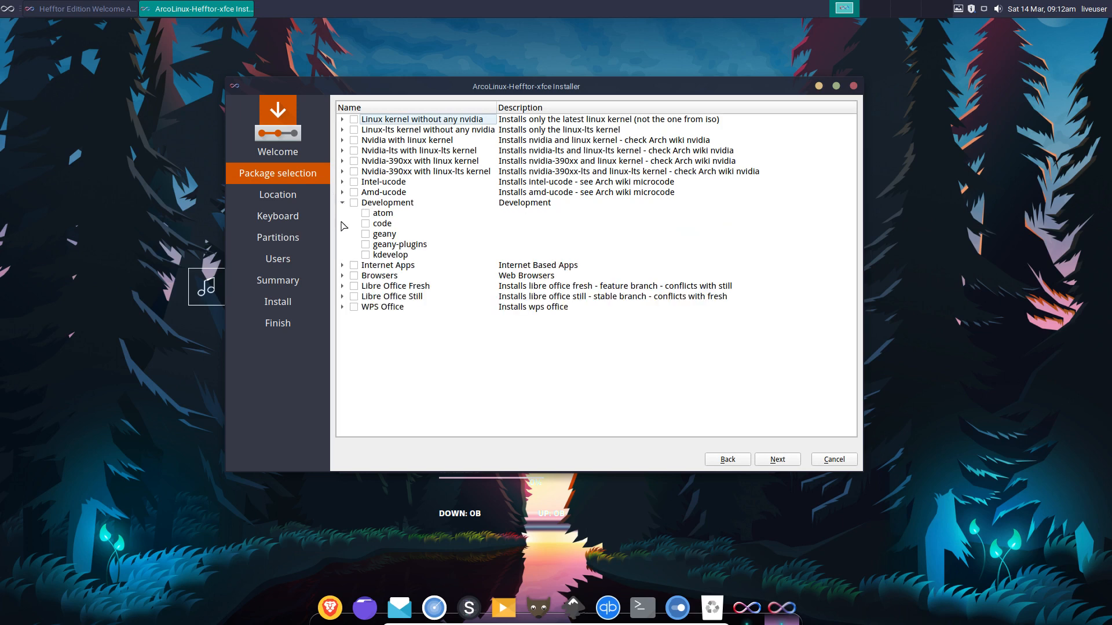
Review Internet Apps, Browsers, Libre Office Fresh/Still and WPS Office unticked, then continue to Location.
click(342, 266)
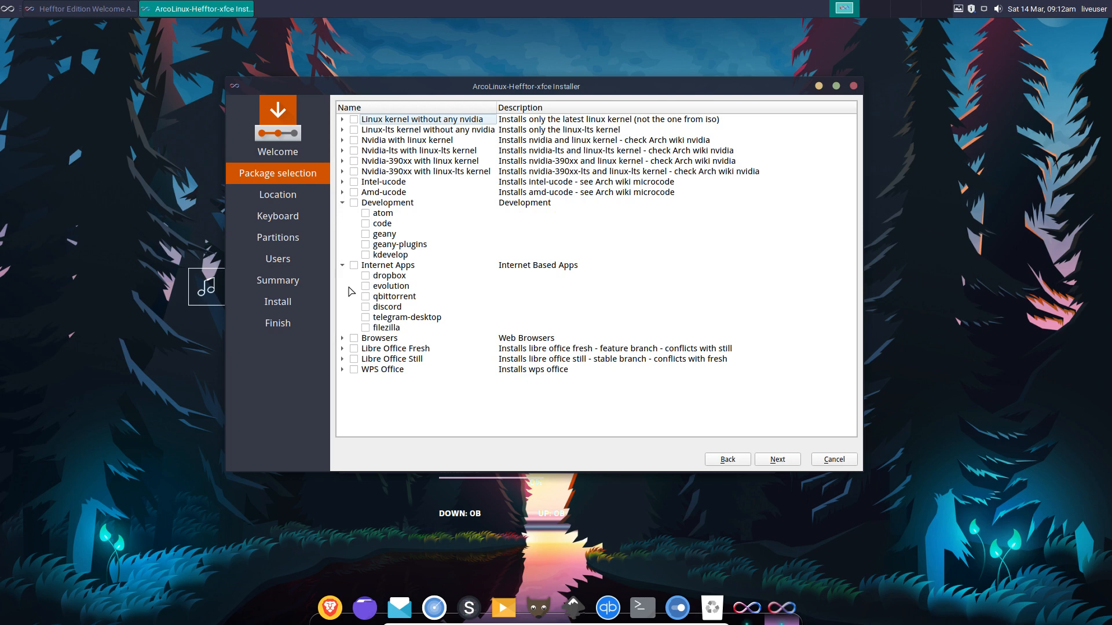
click(342, 339)
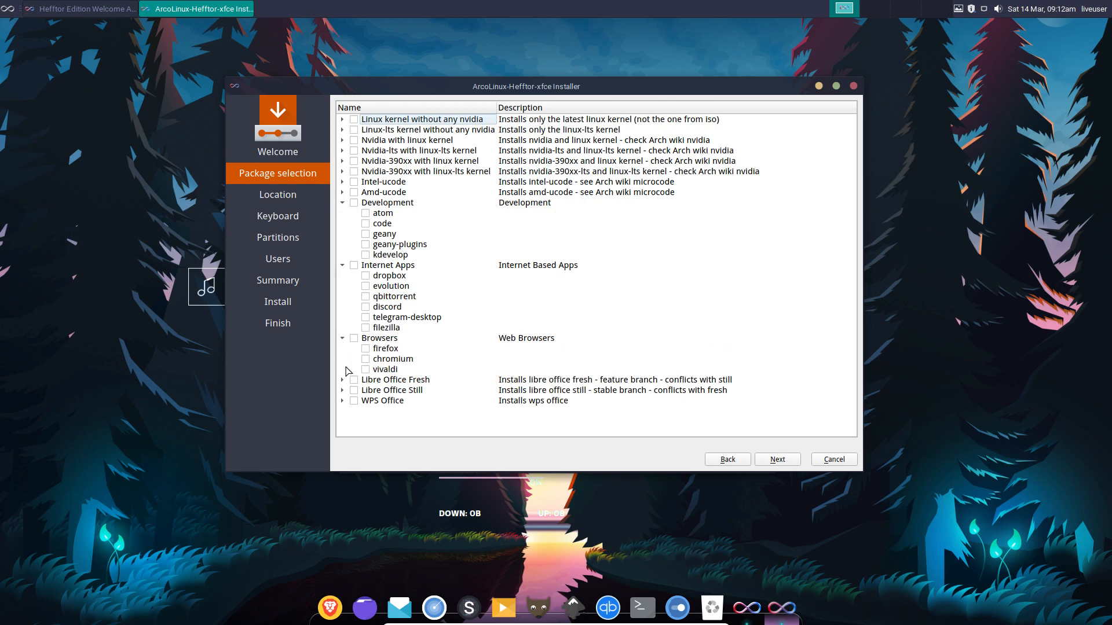
click(342, 380)
scroll(348, 408, down, 1)
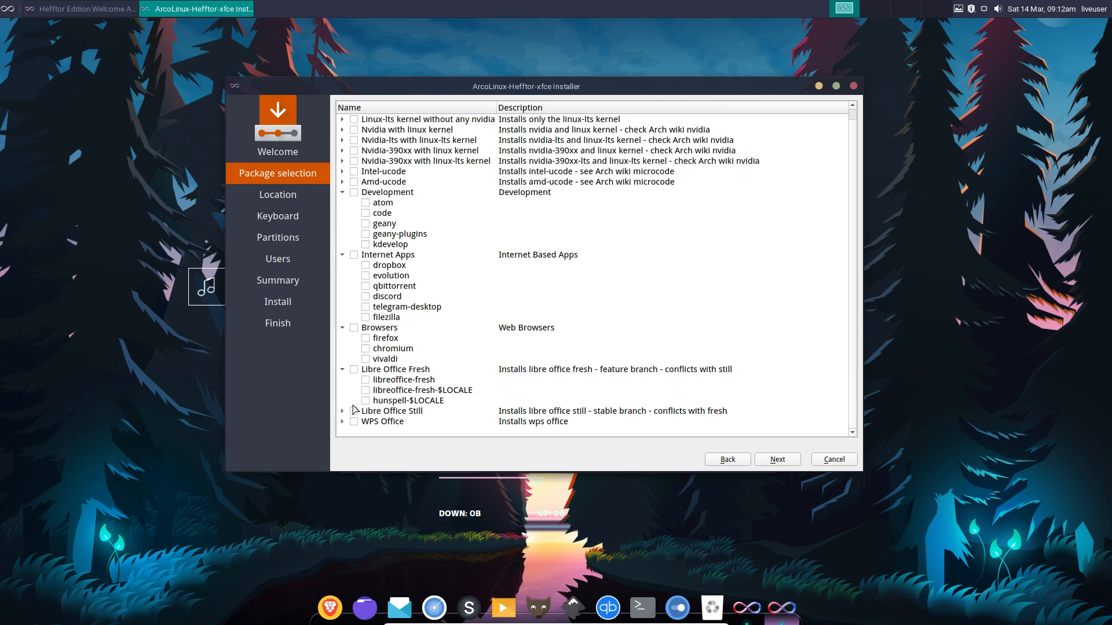
click(343, 411)
scroll(344, 415, down, 1)
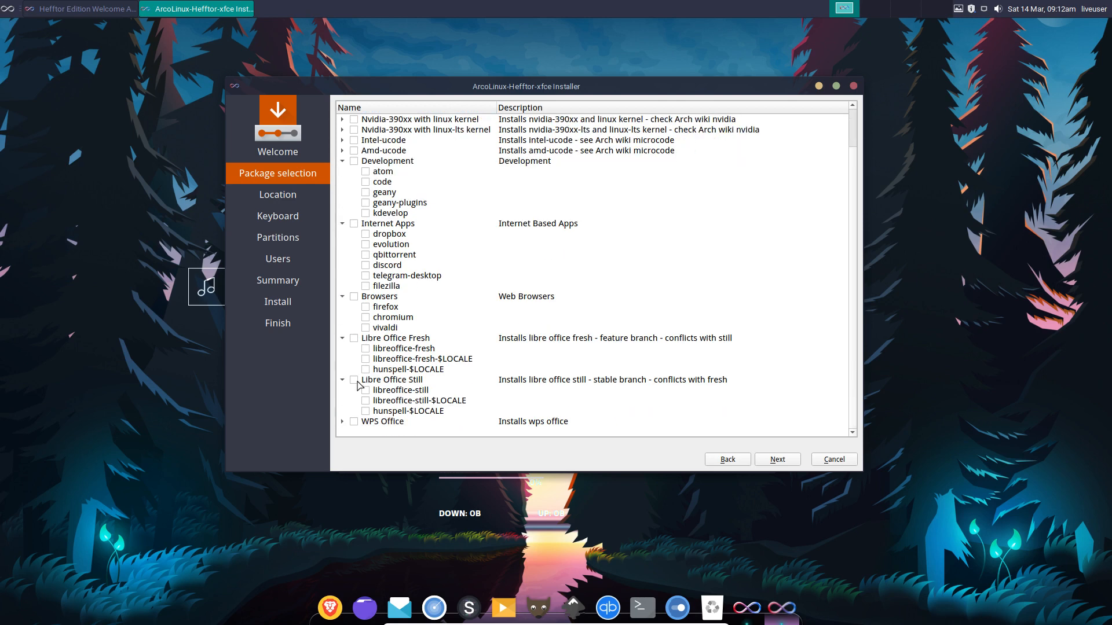
click(342, 422)
scroll(389, 383, down, 1)
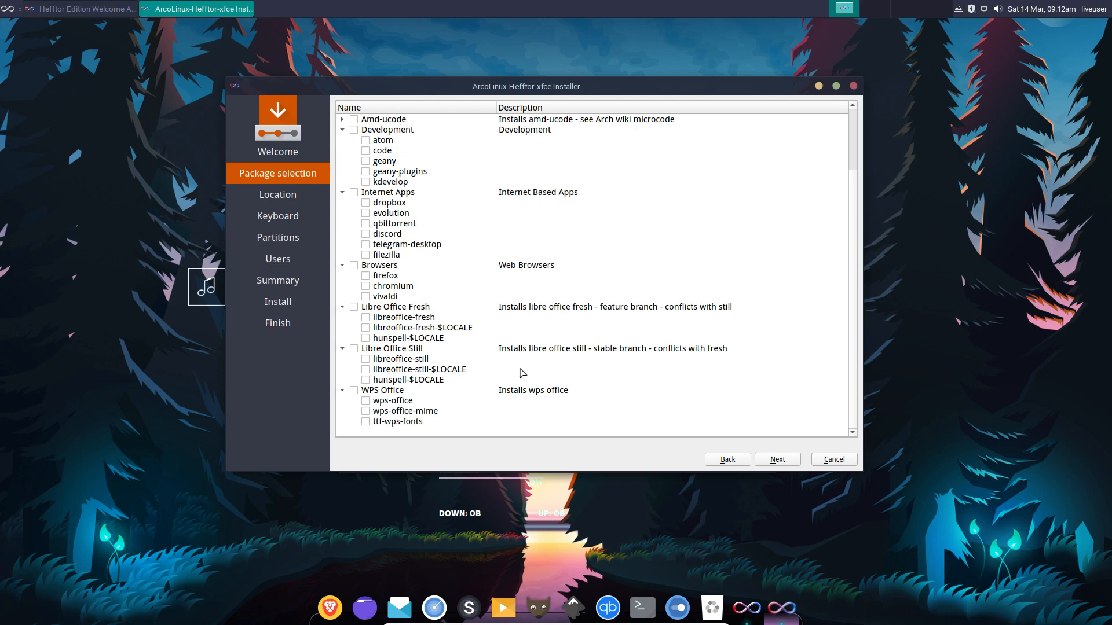
scroll(523, 373, up, 2)
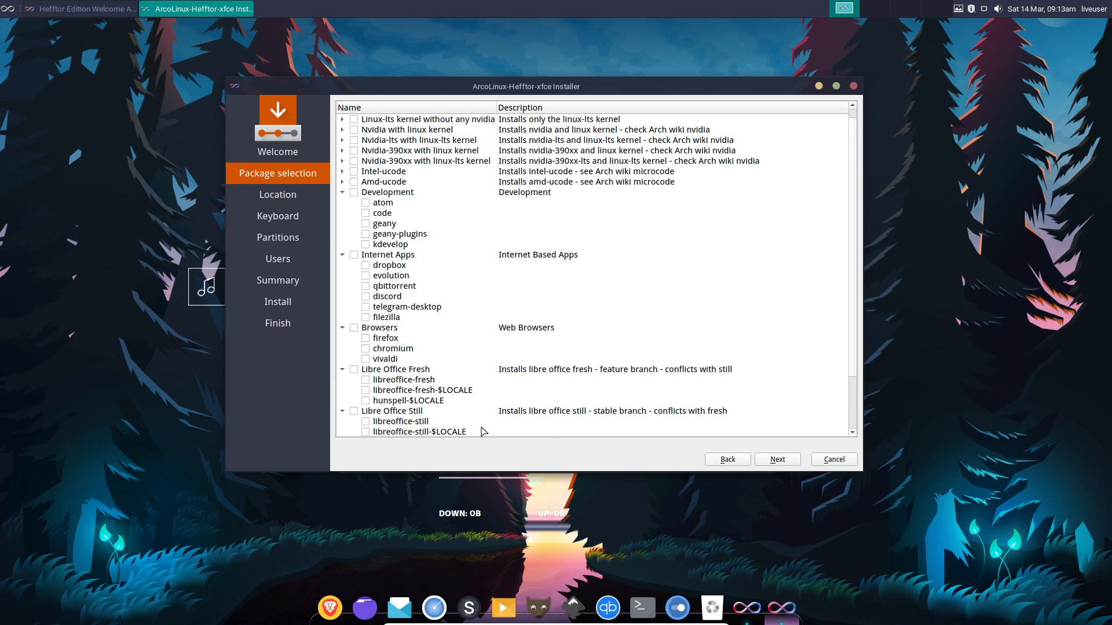
click(776, 459)
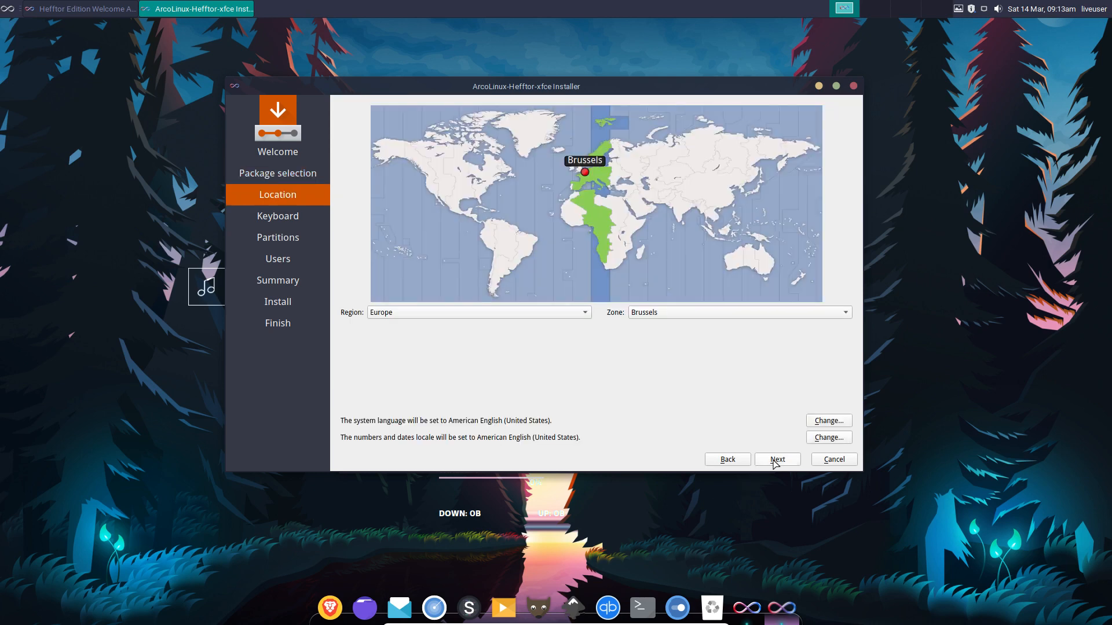
Accept the default Location, Keyboard and Partitions settings in Calamares.
click(776, 459)
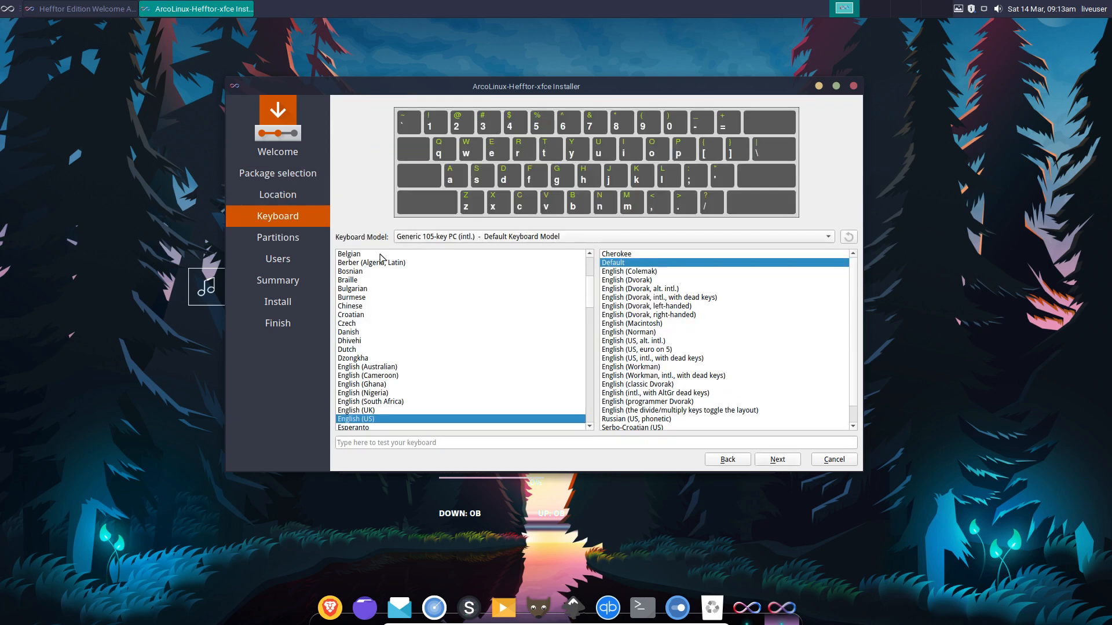
click(797, 462)
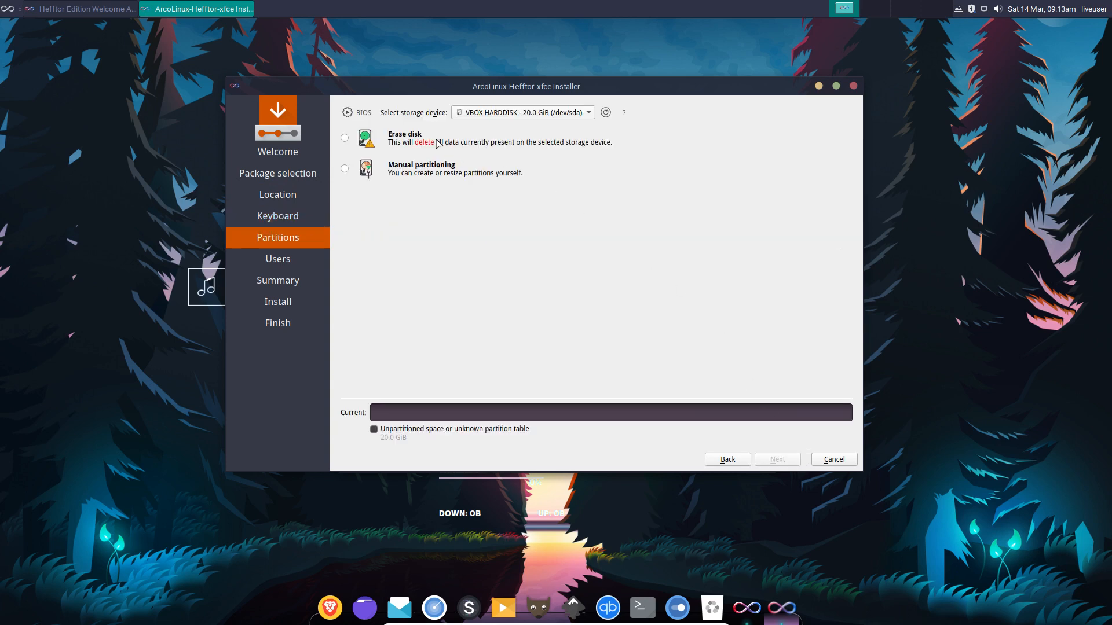
click(774, 463)
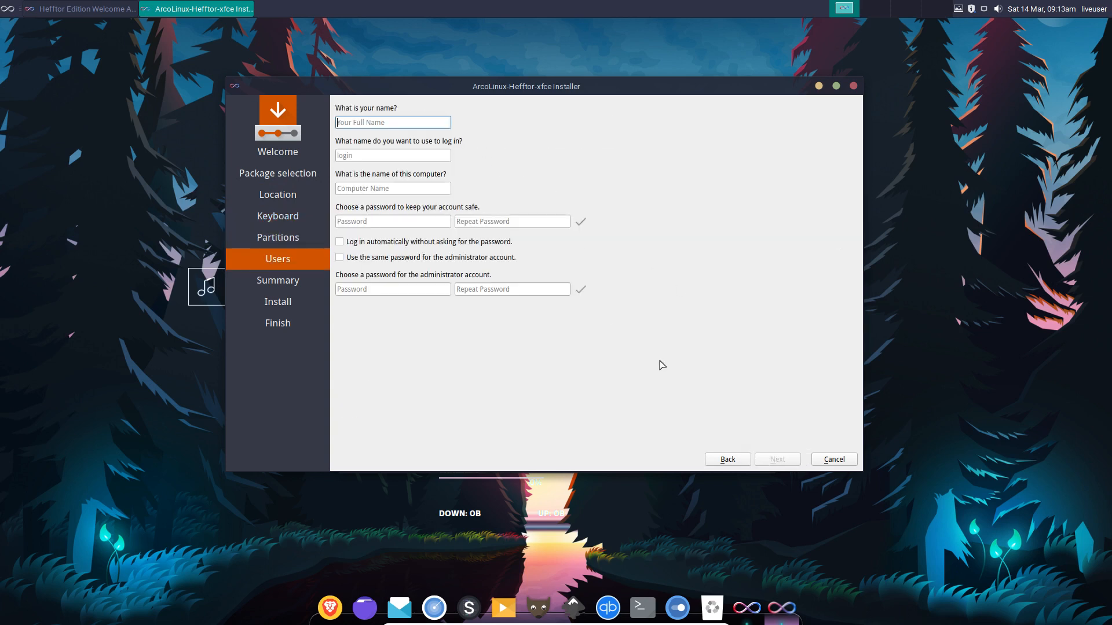
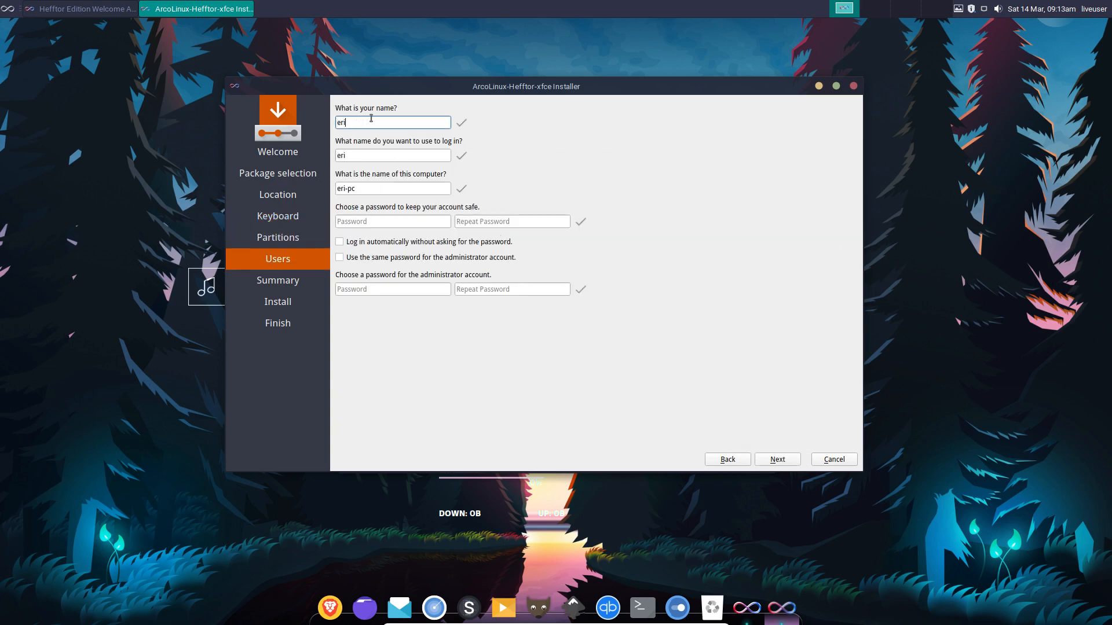
Enter the username, computer name and password, enable auto-login and shared admin password, and start installing.
key(Tab)
key(Tab)
key(Tab)
key(Tab)
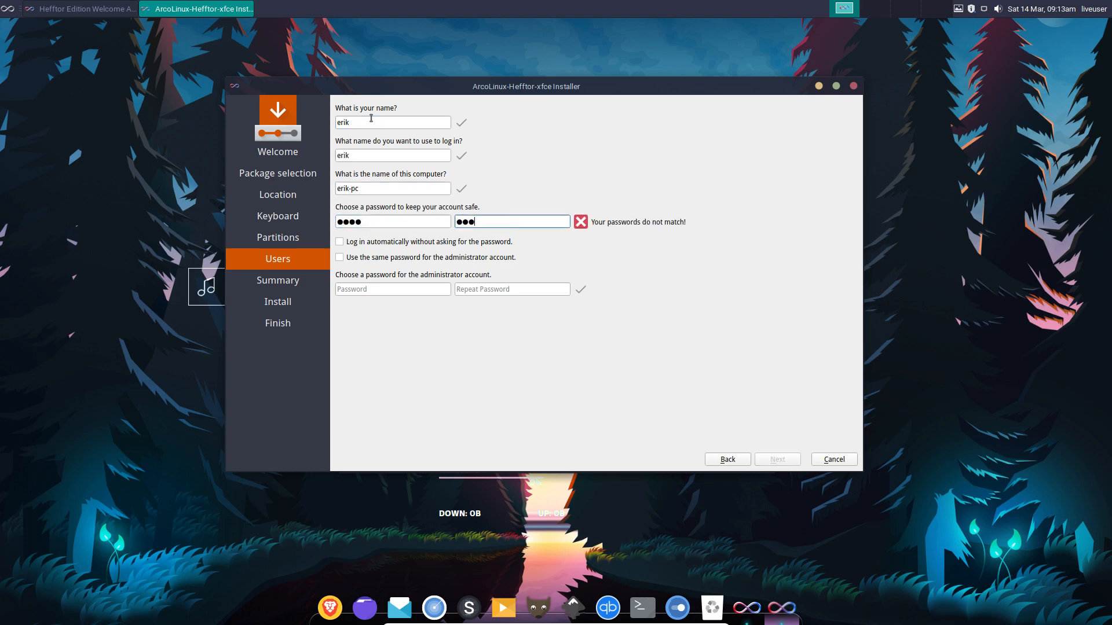
key(Tab)
key(Tab)
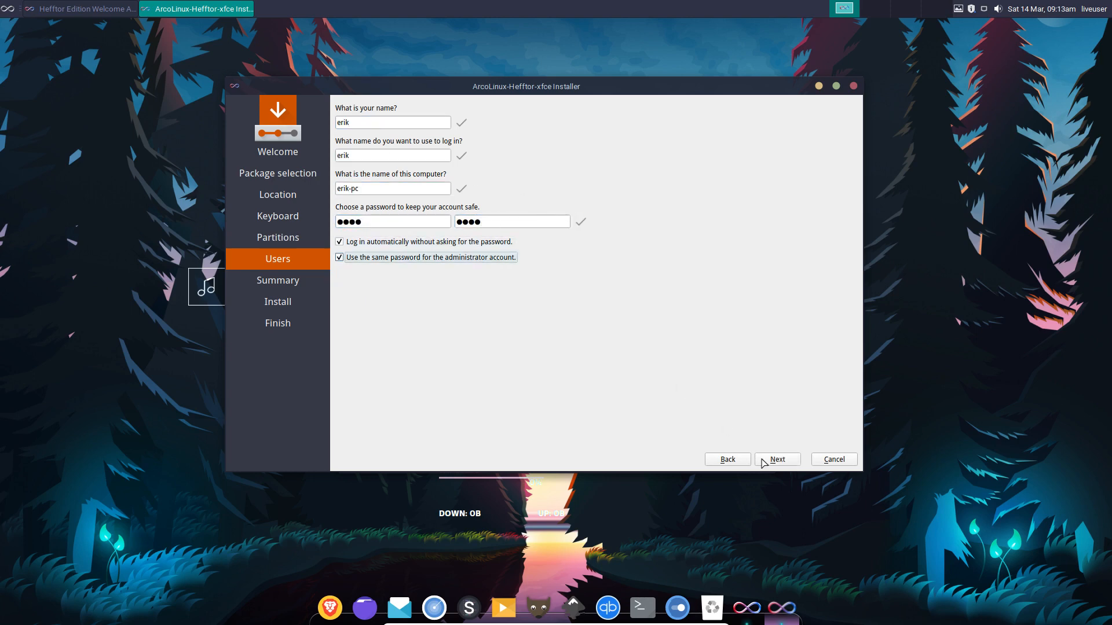
click(790, 465)
click(790, 465)
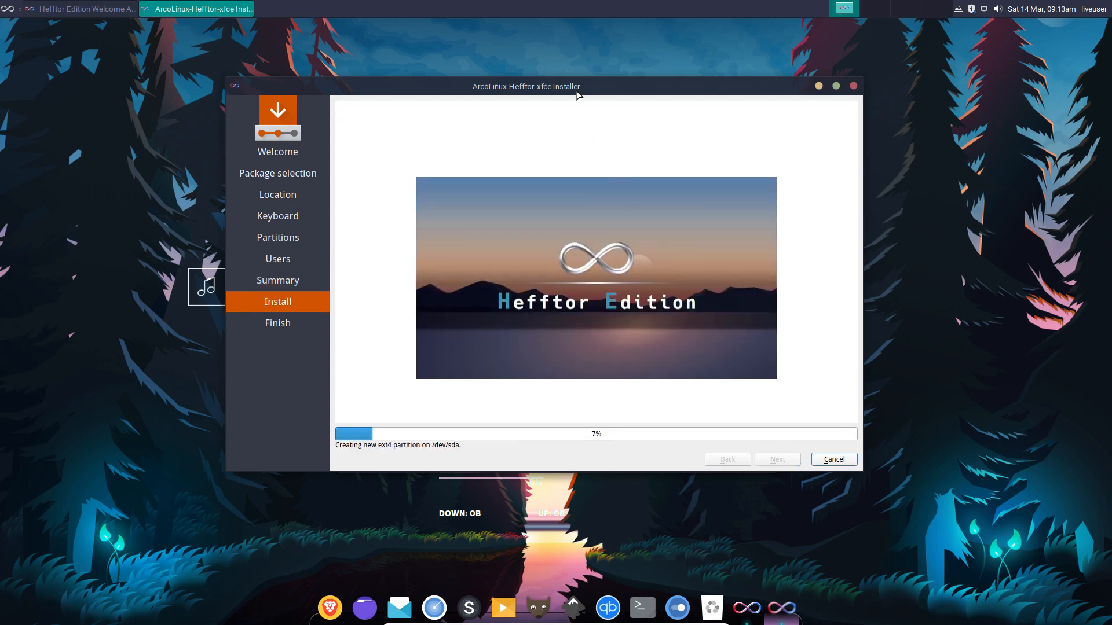
Move the installer window to the right, close the Welcome App, and bring up the dock's menu.
drag(583, 88, 845, 78)
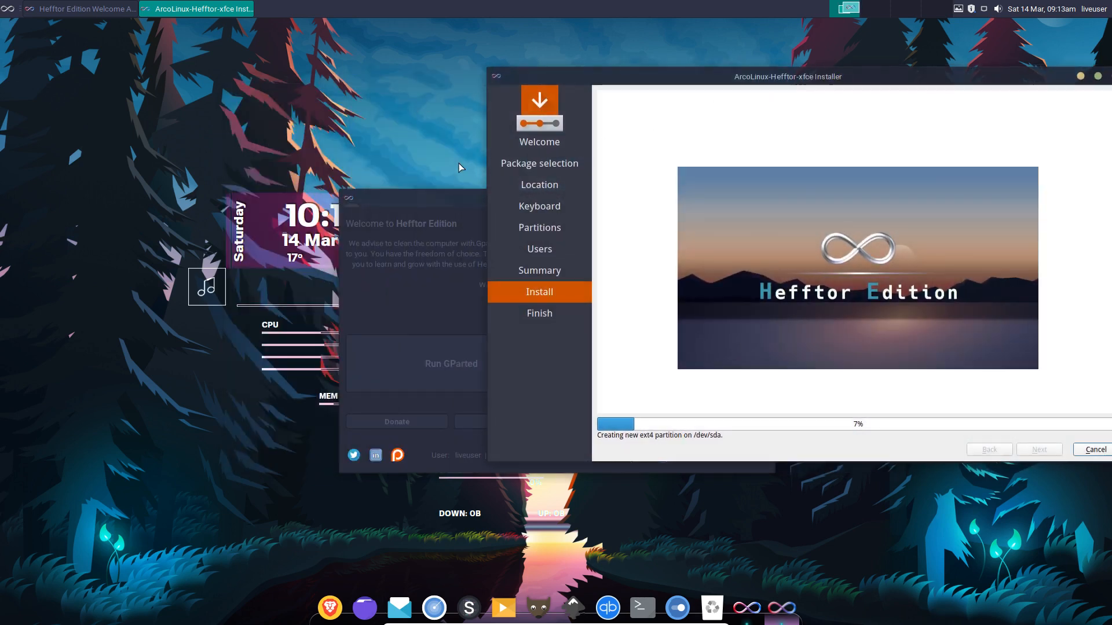
click(433, 201)
click(765, 198)
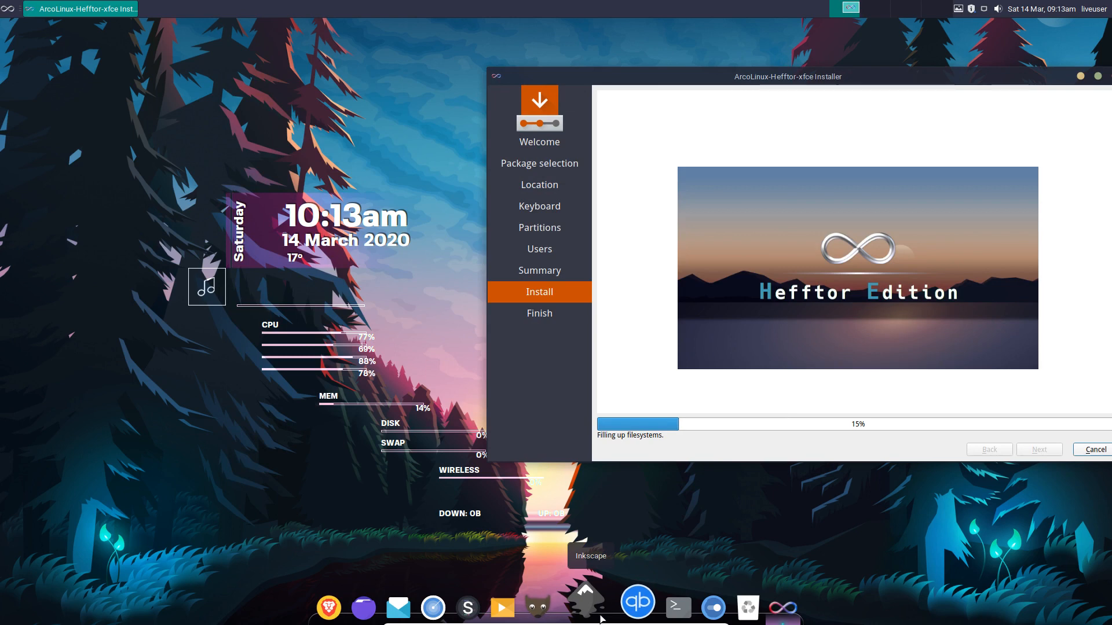
right_click(601, 618)
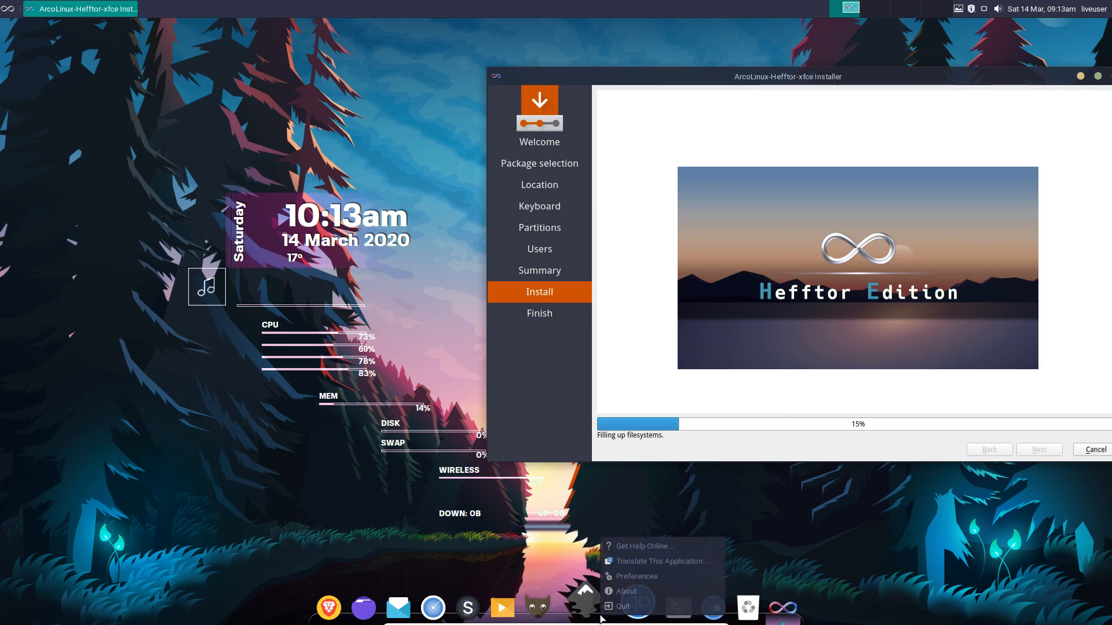
Switch the Plank dock theme to Capeos in its preferences.
click(653, 577)
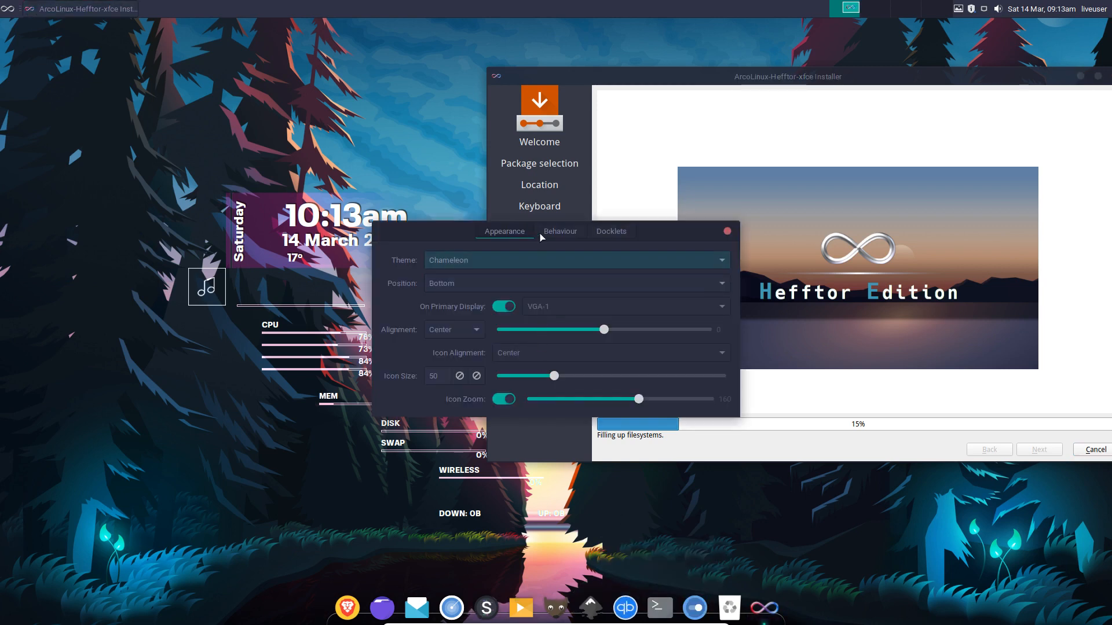
drag(542, 238, 214, 46)
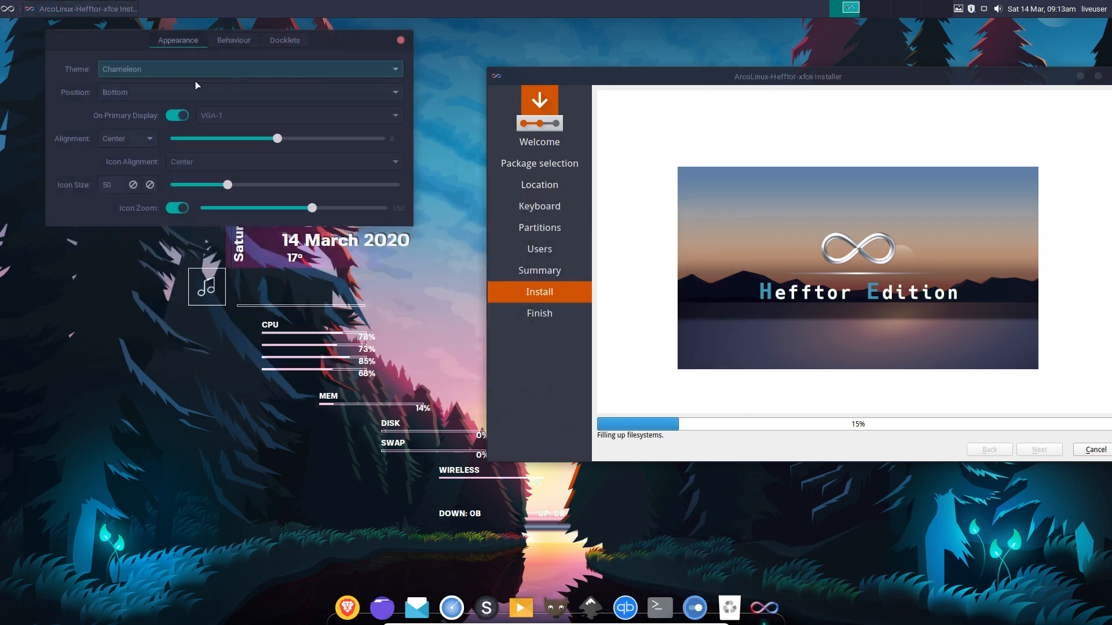
click(197, 69)
click(121, 54)
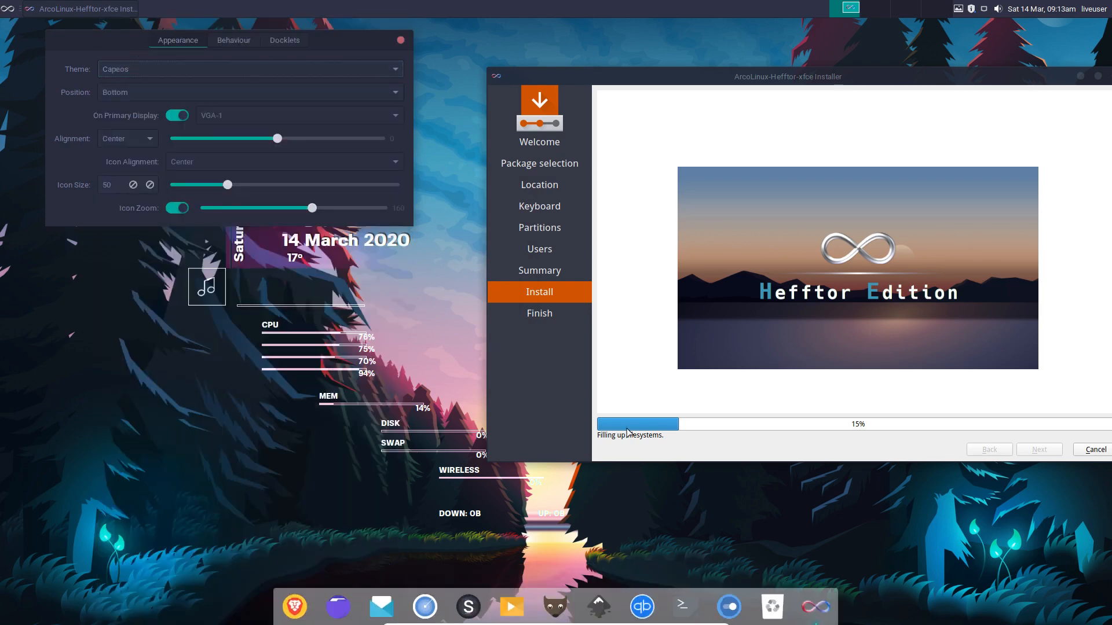
mouse_move(384, 622)
Move the dock to the left edge, return it to the bottom, and close preferences.
click(132, 91)
click(115, 43)
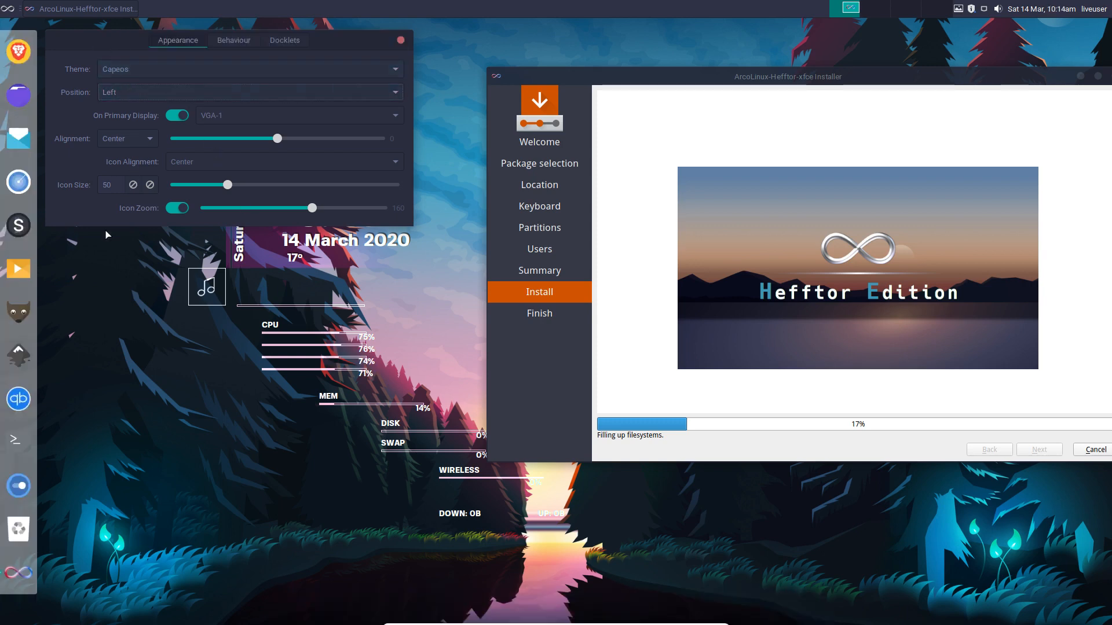
click(147, 92)
click(151, 144)
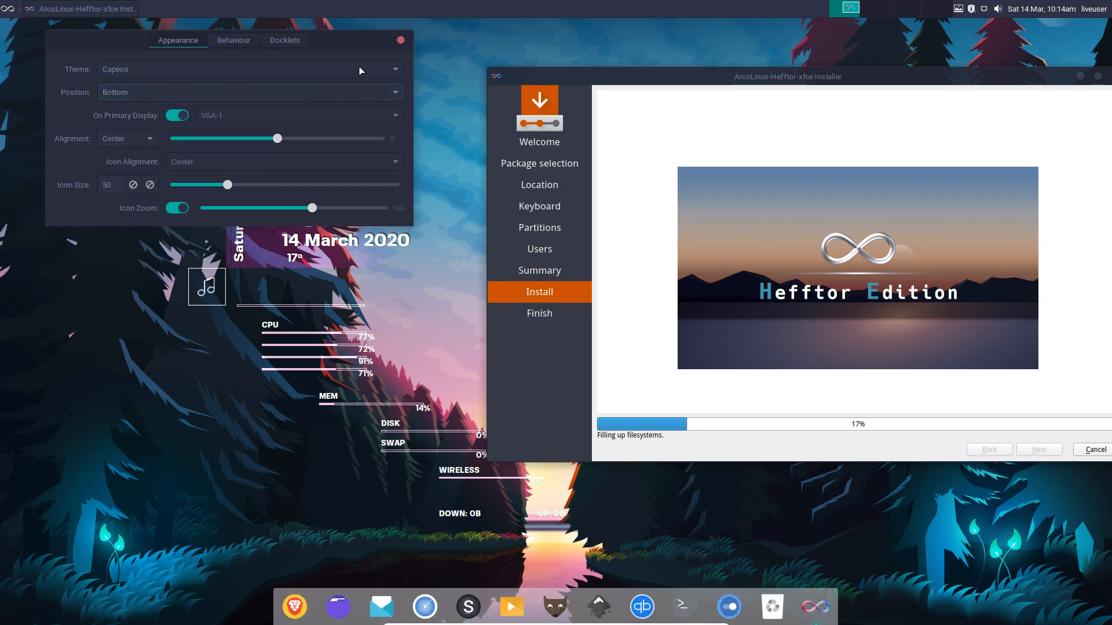
click(400, 40)
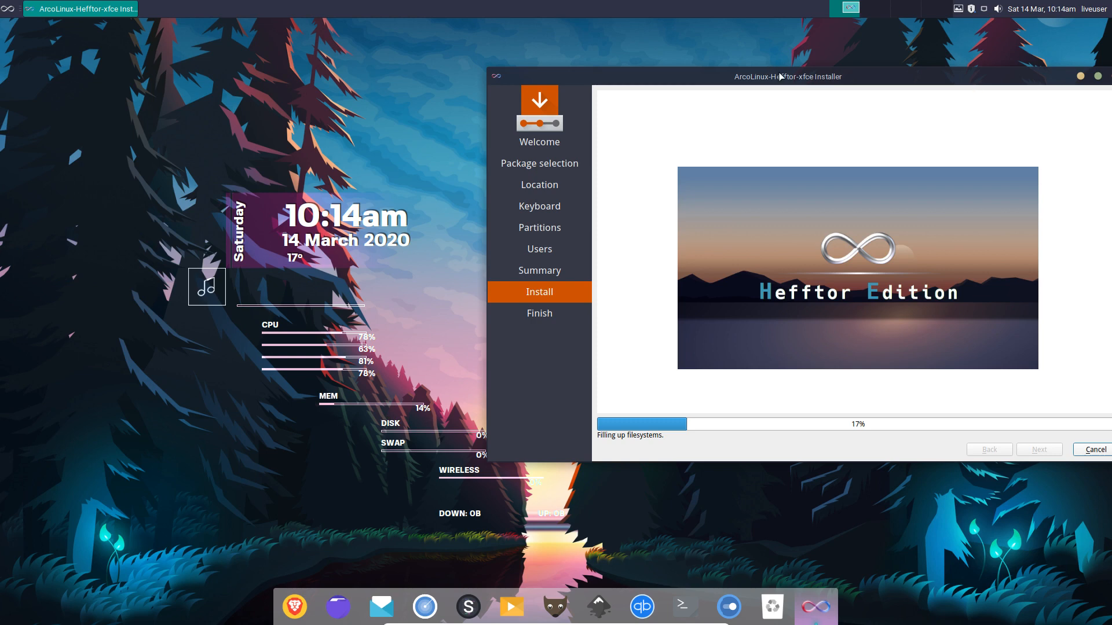
Reposition the installer window and expand the desktop menu's Applications > Settings submenu.
drag(780, 76, 735, 34)
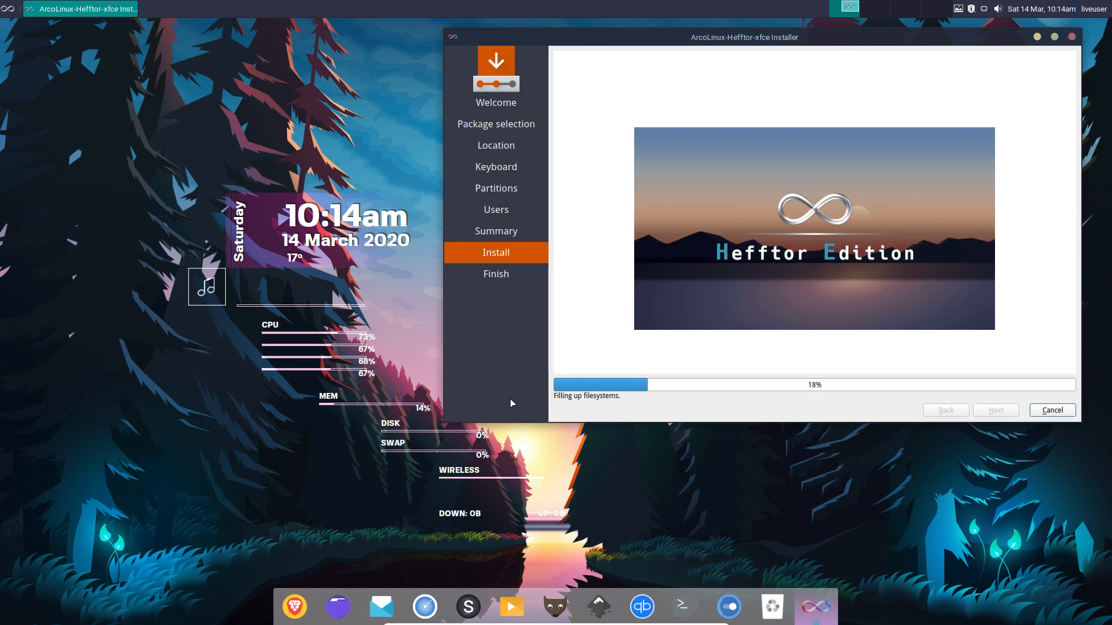
drag(803, 42, 813, 113)
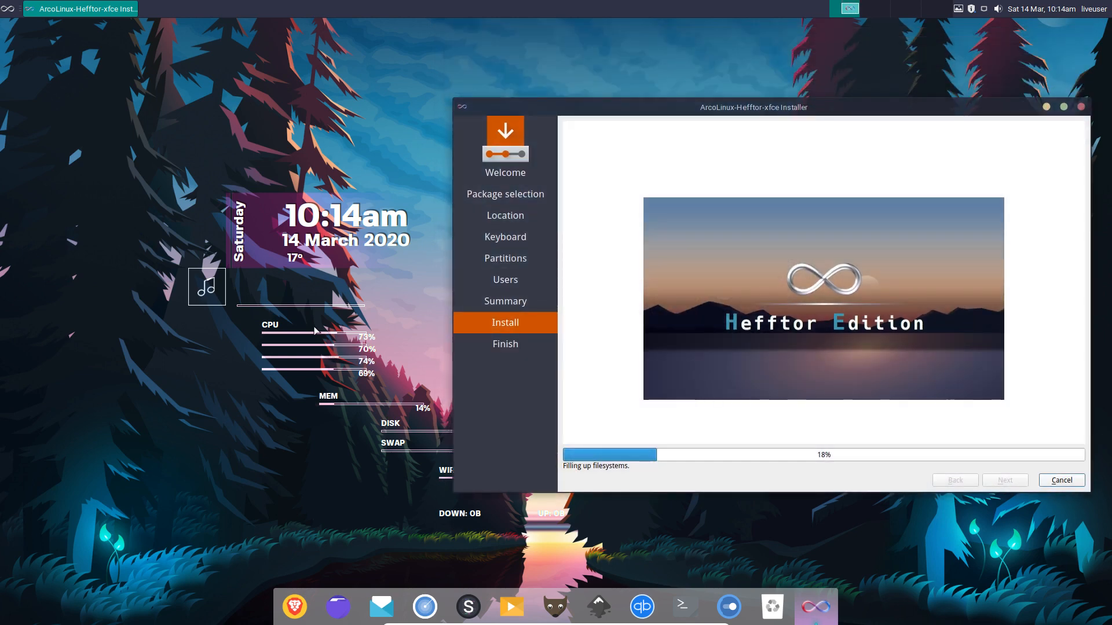
right_click(59, 284)
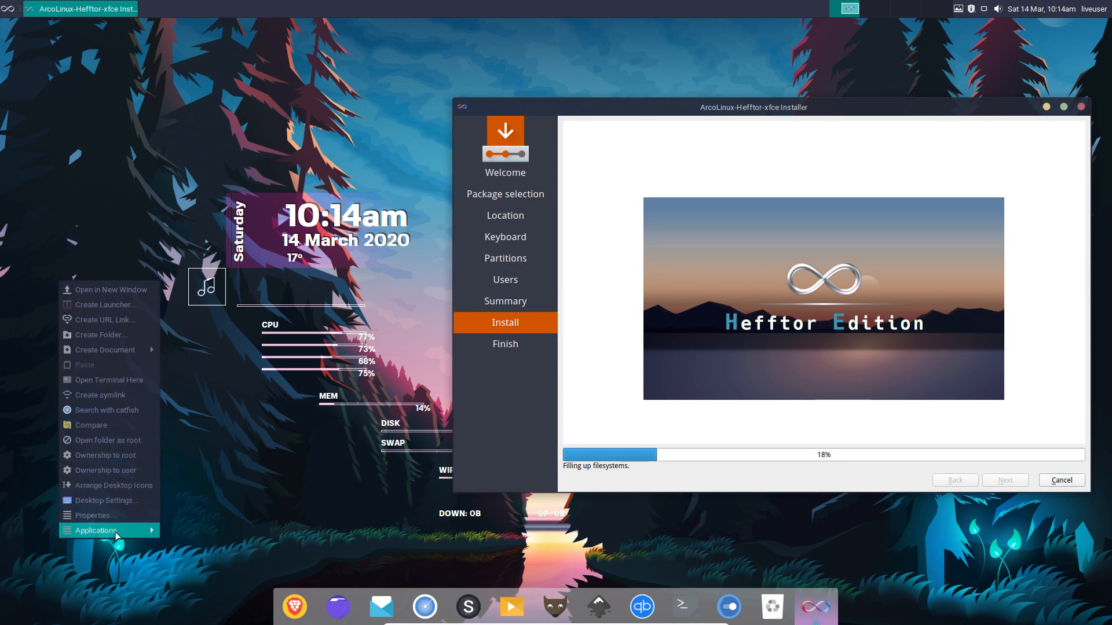
mouse_move(117, 531)
mouse_move(220, 513)
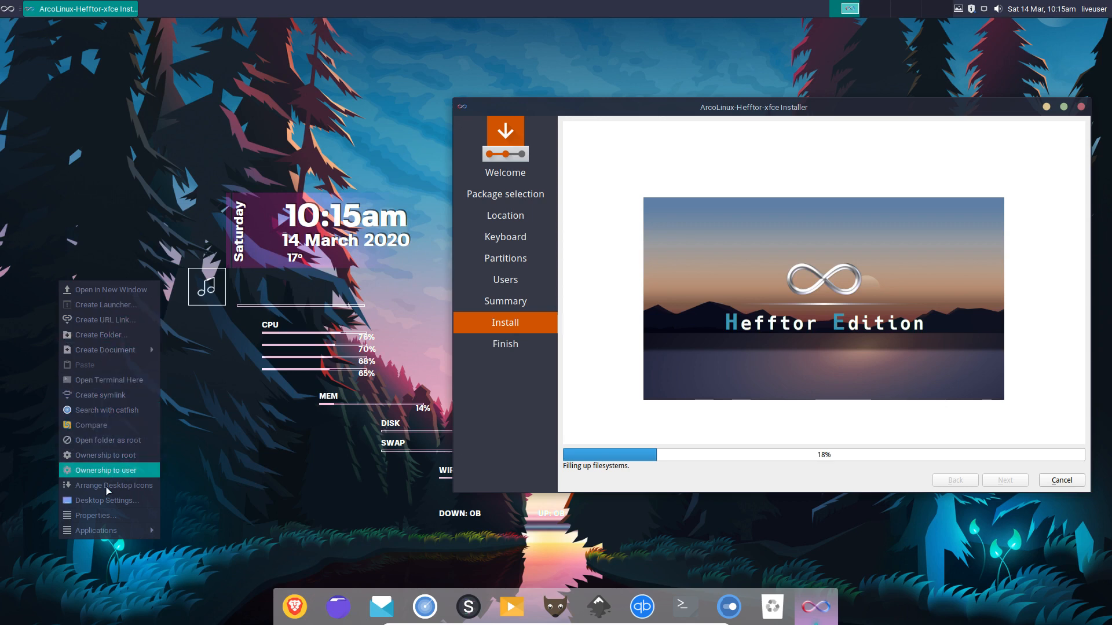
mouse_move(183, 534)
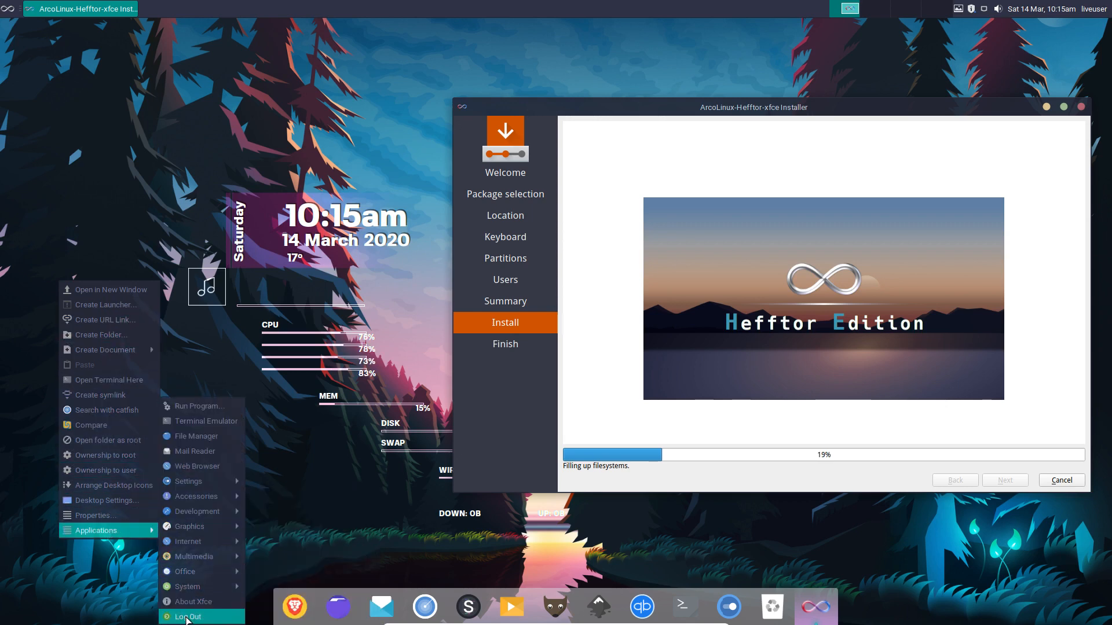
In Settings Manager > Appearance, preview the Juno styles, then apply the Arc style theme.
mouse_move(203, 481)
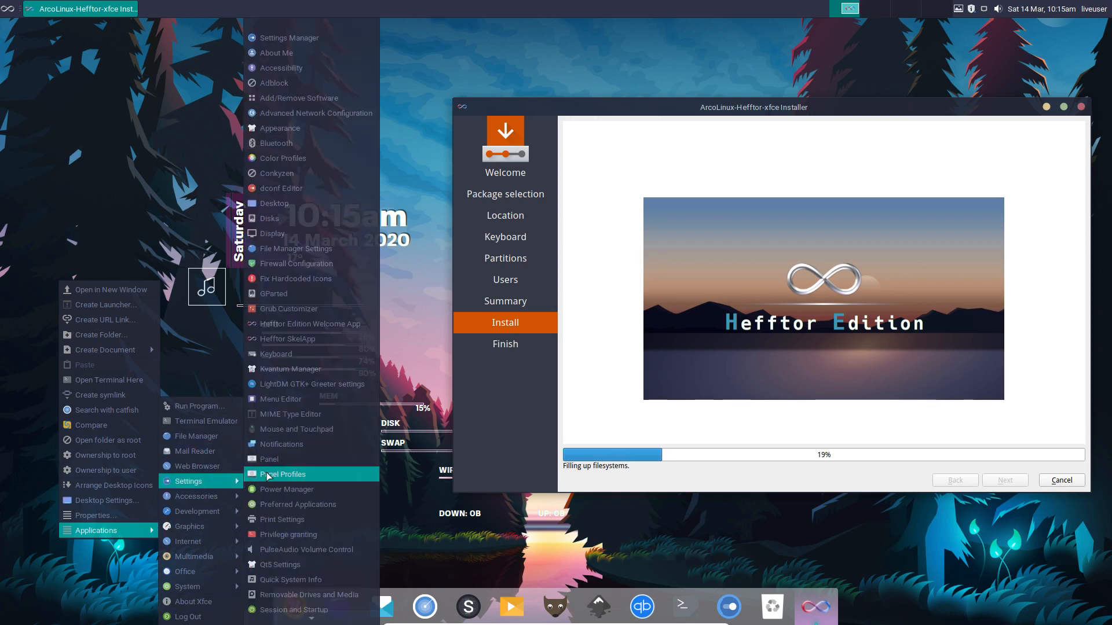
click(289, 39)
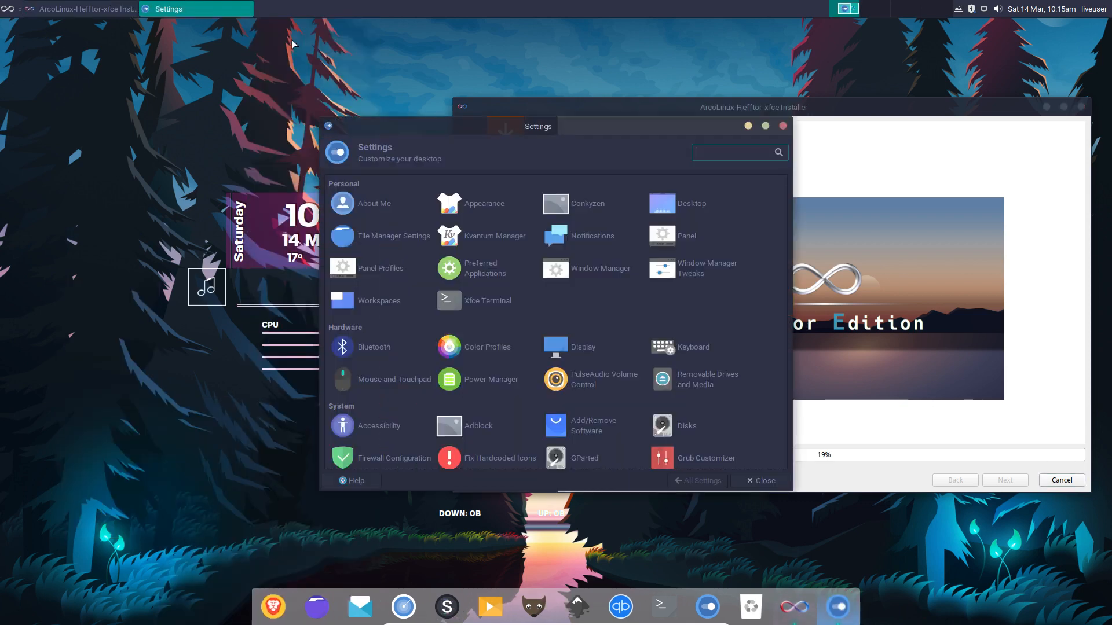
drag(567, 127, 304, 63)
click(223, 150)
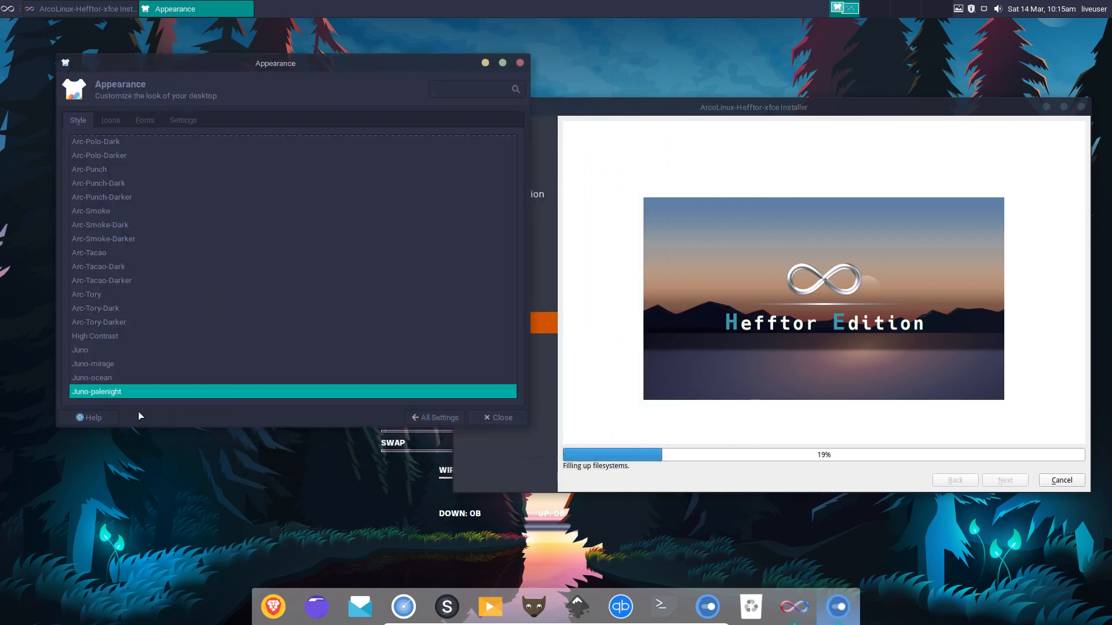
click(105, 377)
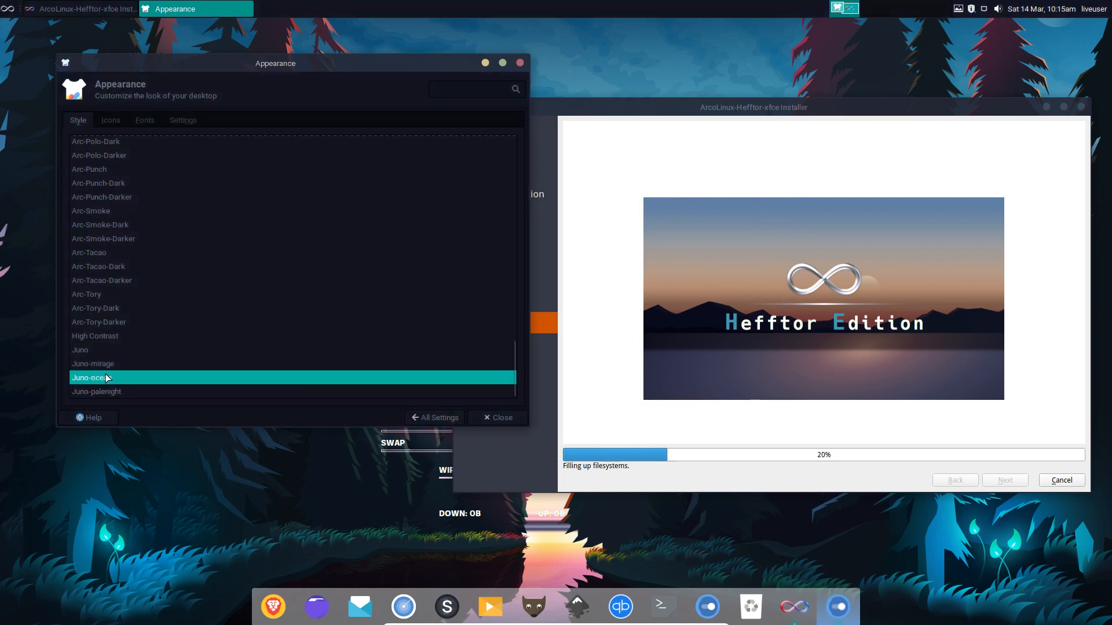
click(102, 366)
click(84, 351)
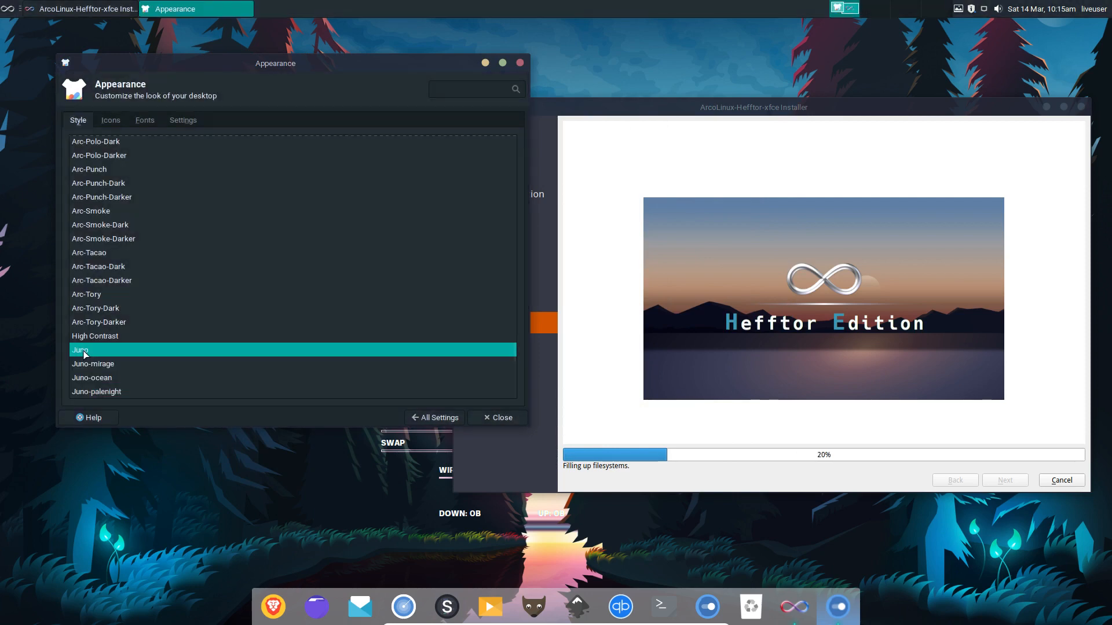
scroll(112, 322, up, 15)
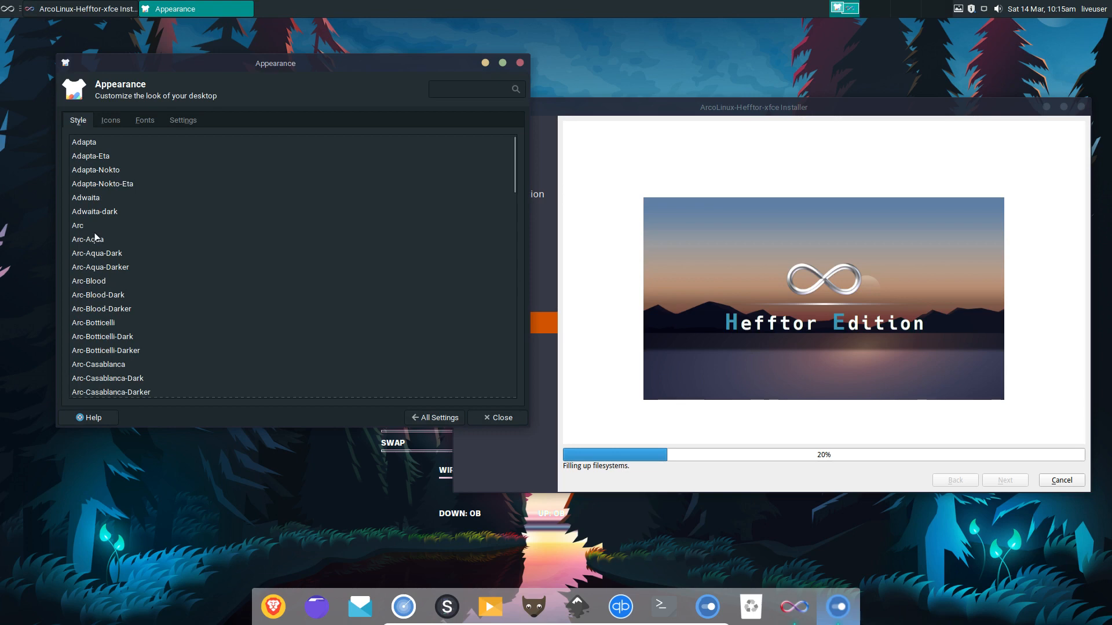
click(93, 226)
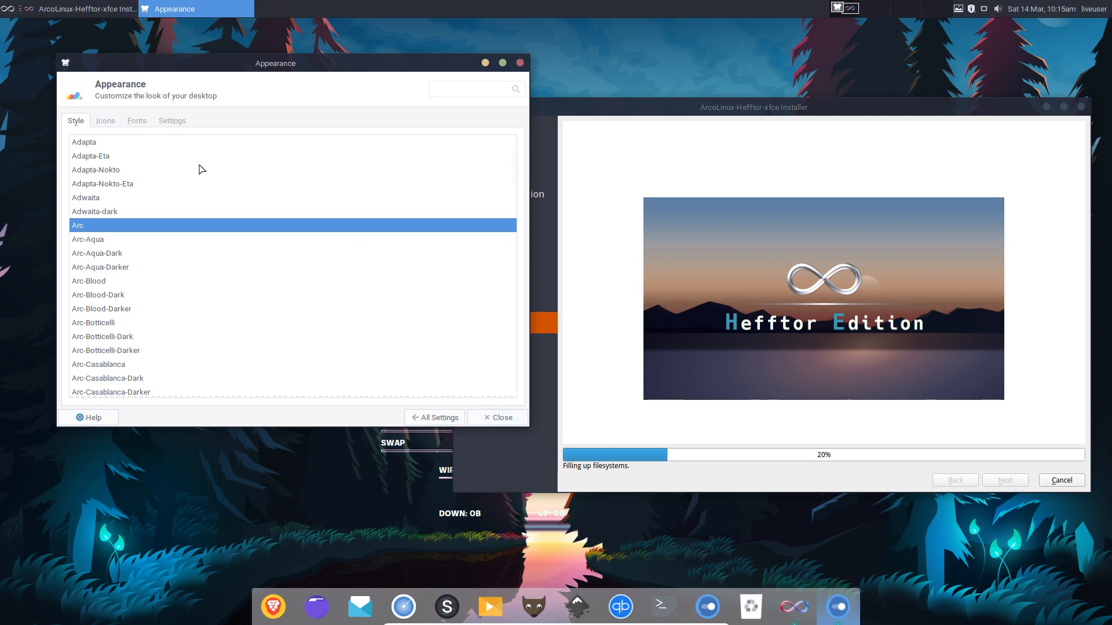
Choose the Tela blue icon theme over Tela blue dark and close Appearance settings.
click(113, 124)
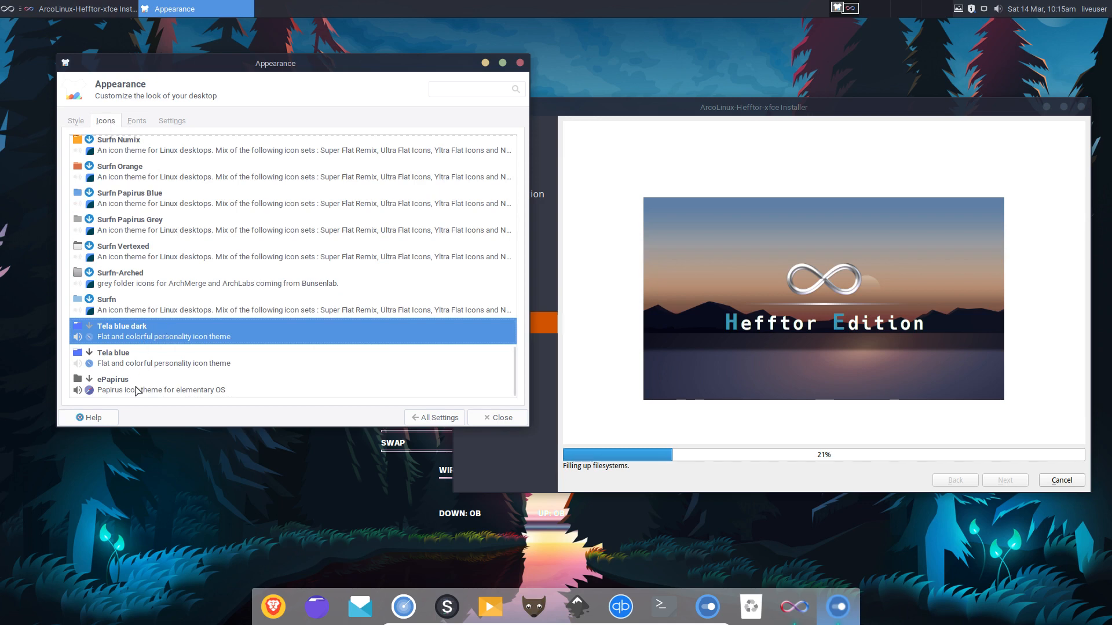
scroll(137, 307, up, 10)
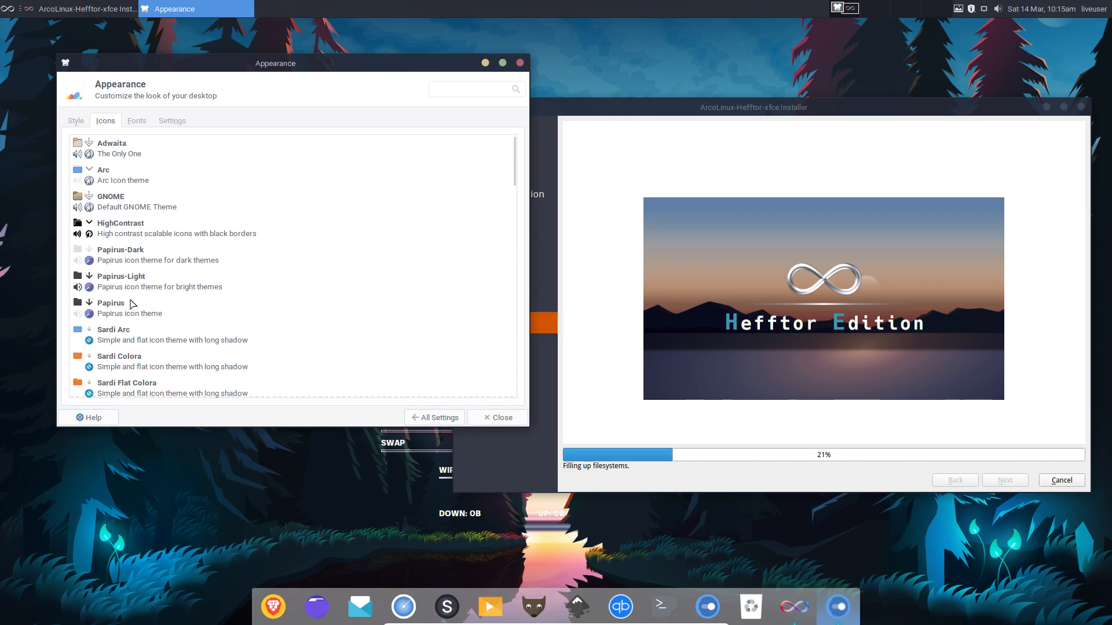
scroll(150, 209, down, 10)
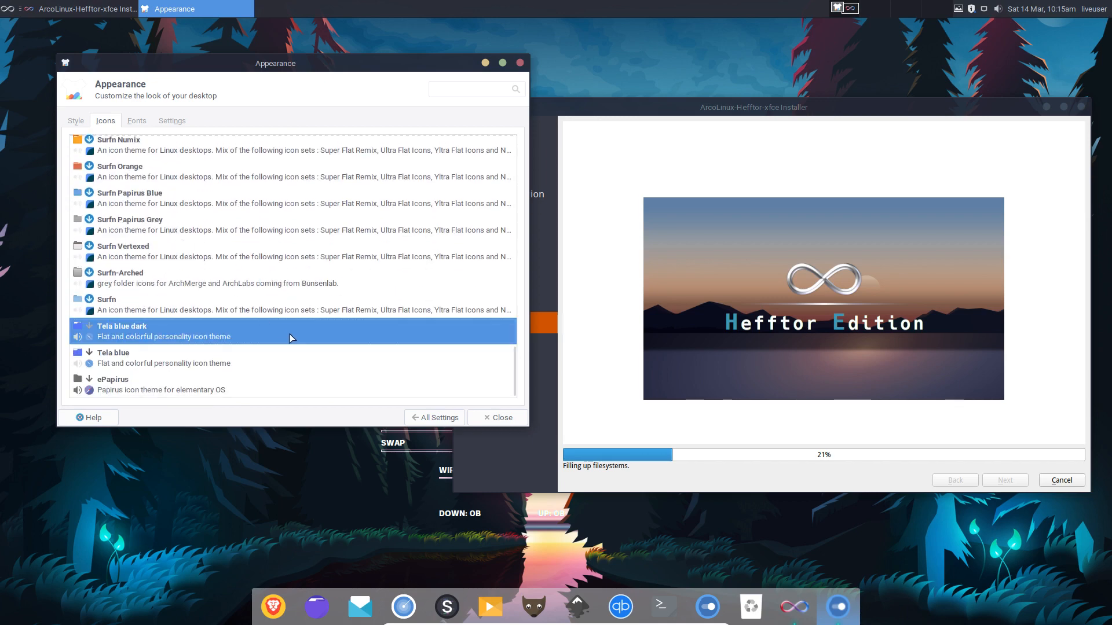
click(185, 361)
click(185, 335)
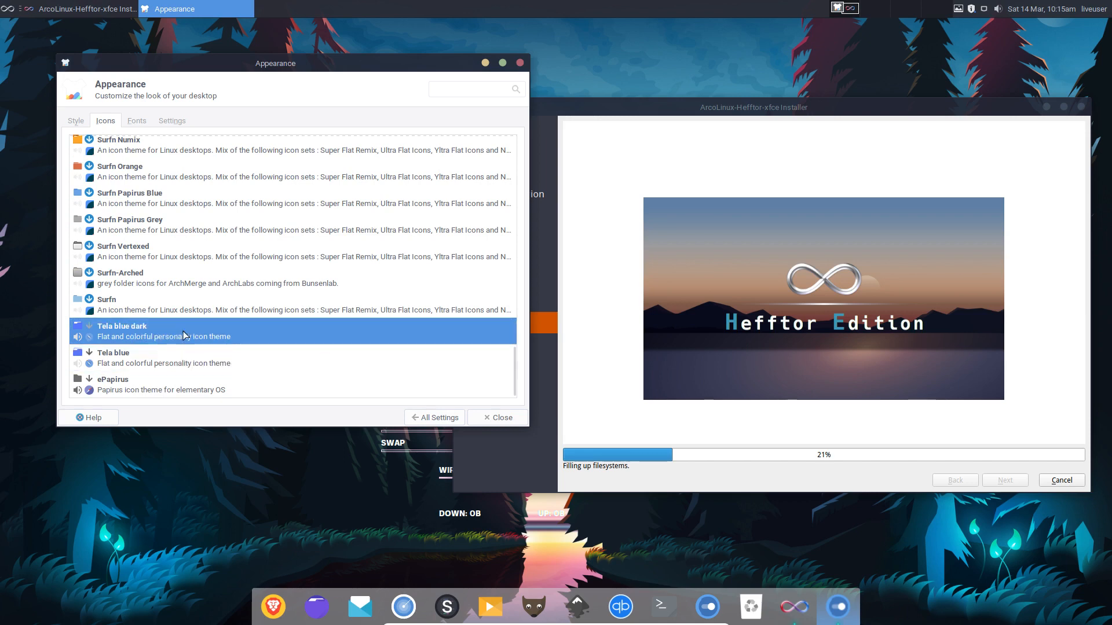
click(212, 362)
click(197, 333)
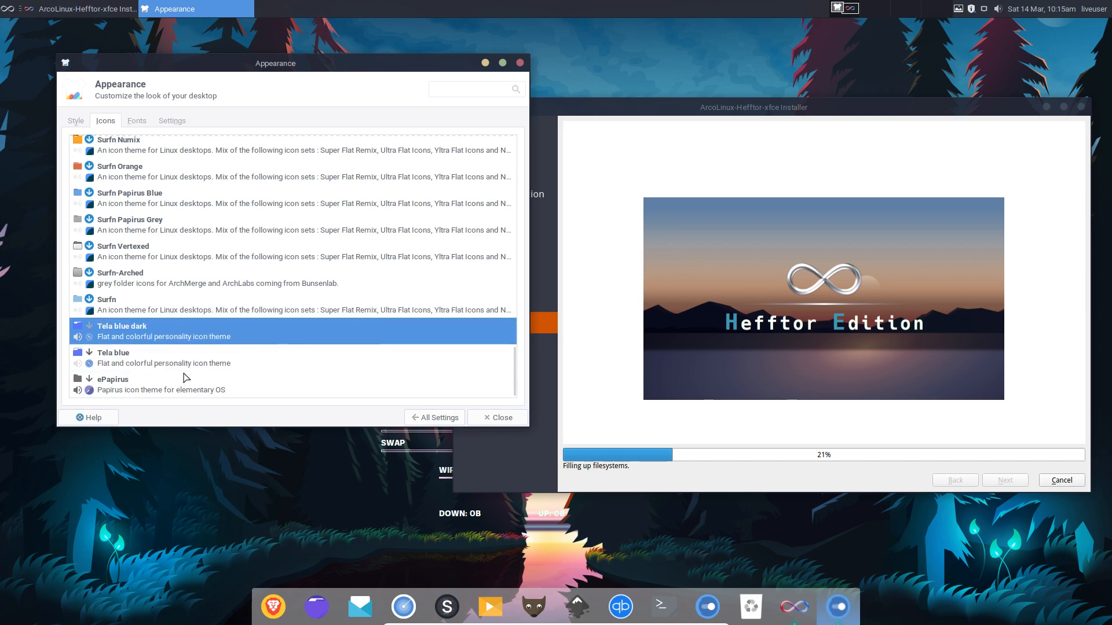
click(244, 363)
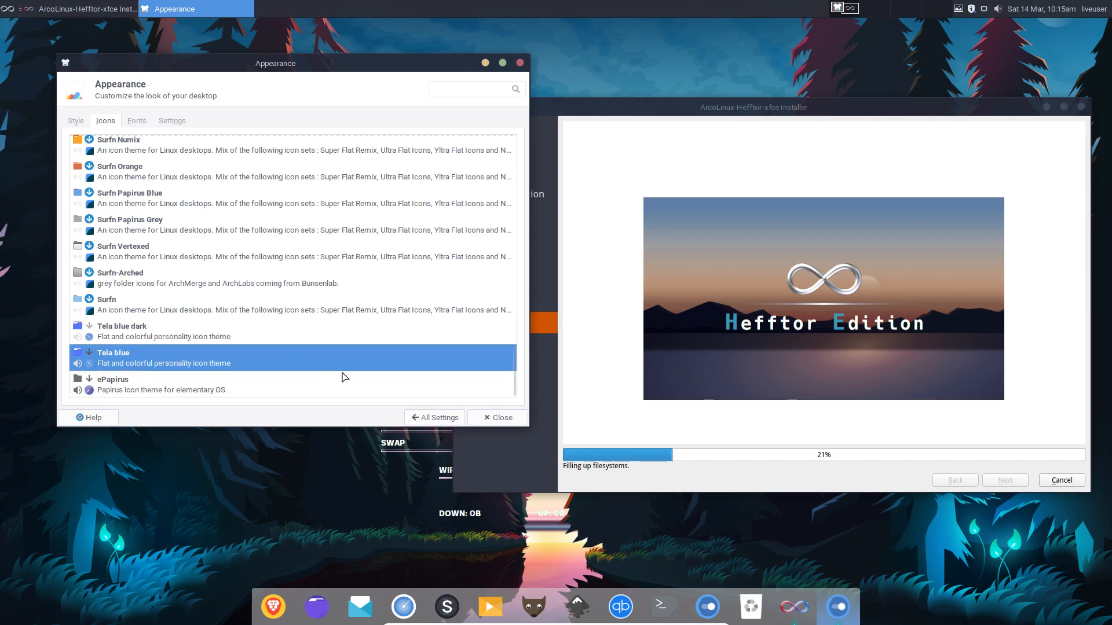
click(494, 423)
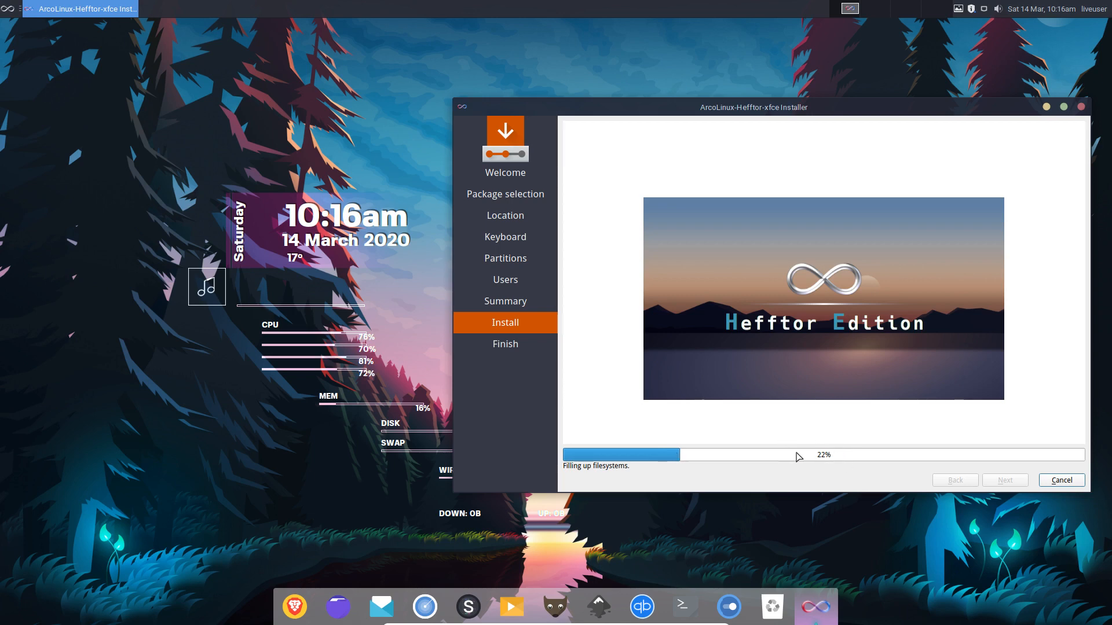
right_click(89, 169)
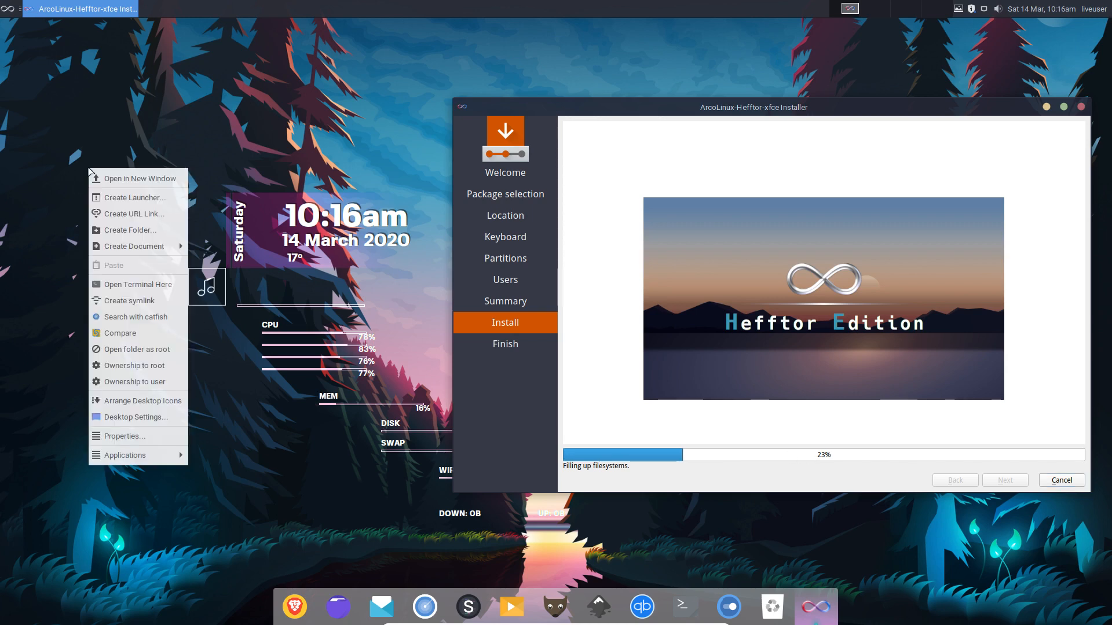
Open the file system root in Thunar and reopen it as root.
click(154, 184)
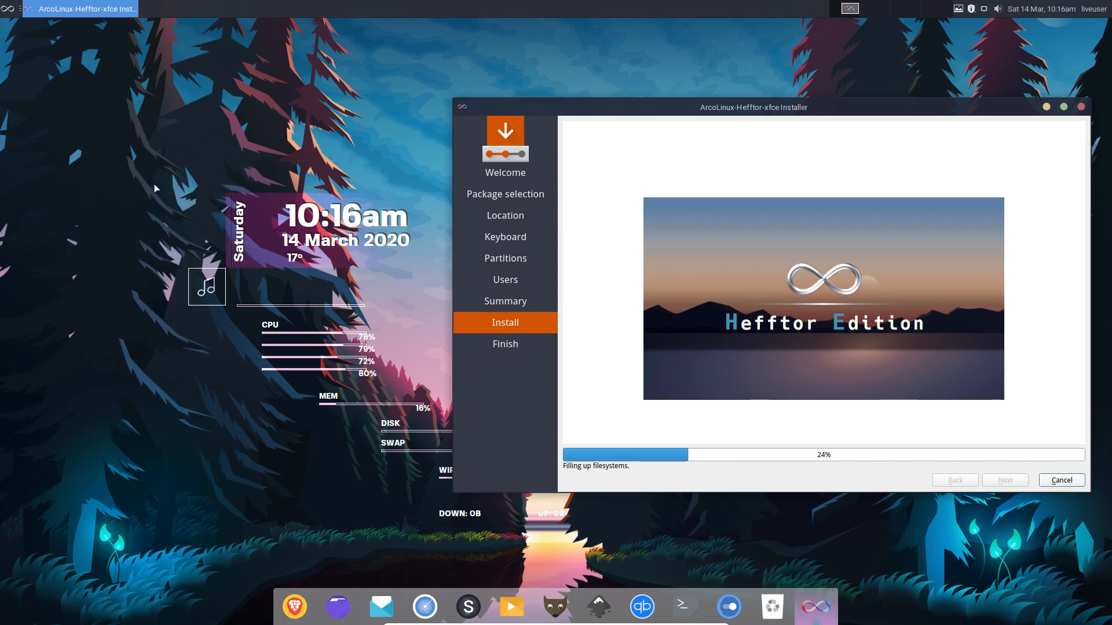
drag(304, 38, 383, 119)
click(73, 159)
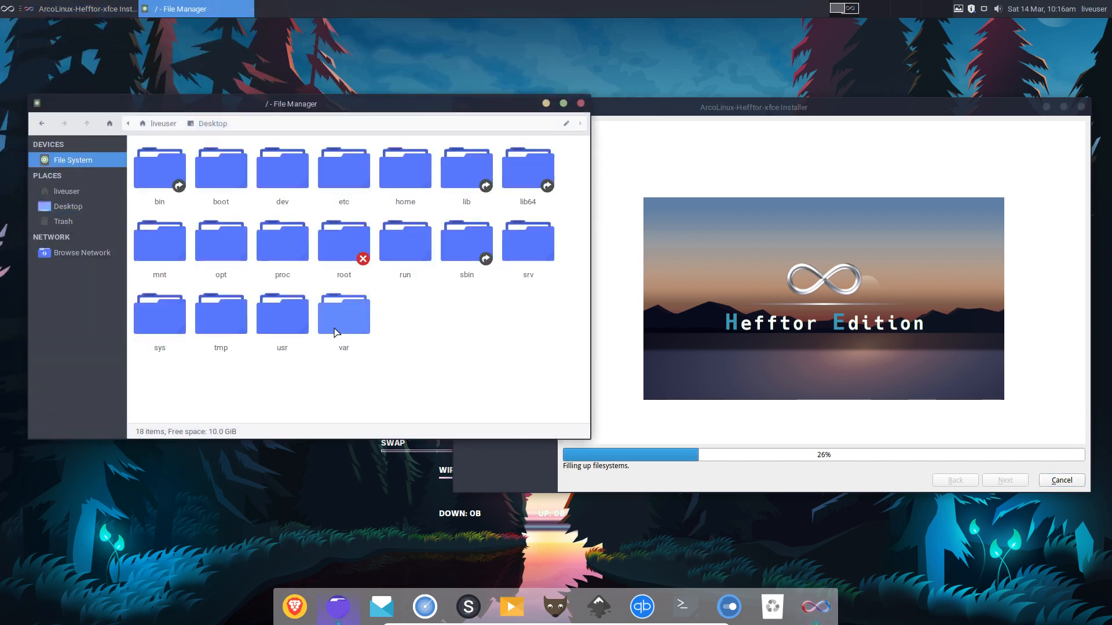
right_click(455, 334)
click(497, 316)
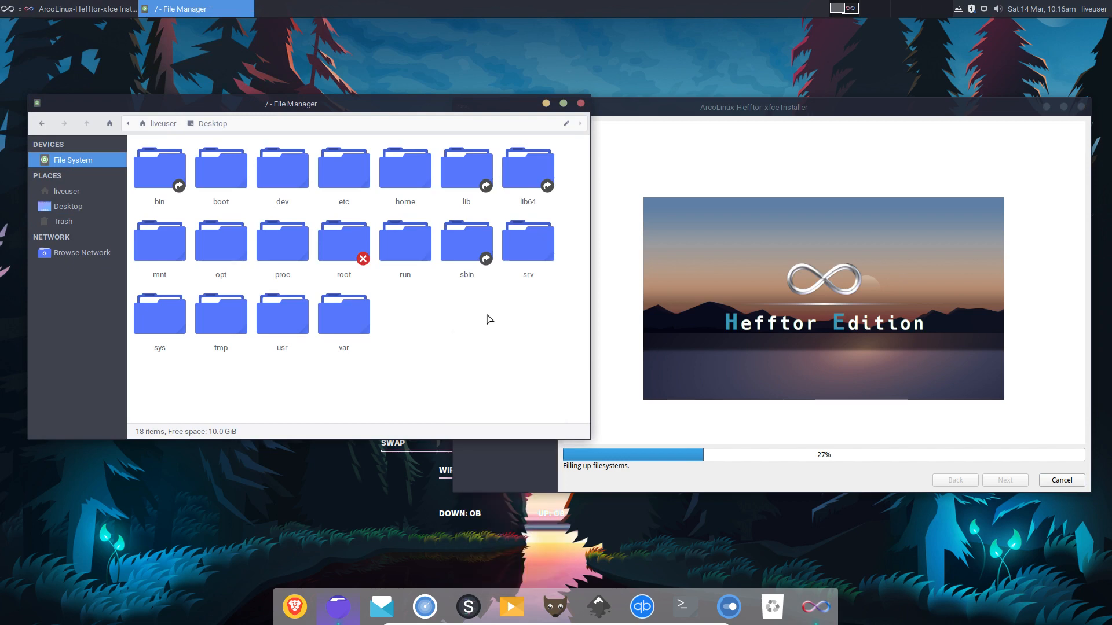
right_click(487, 315)
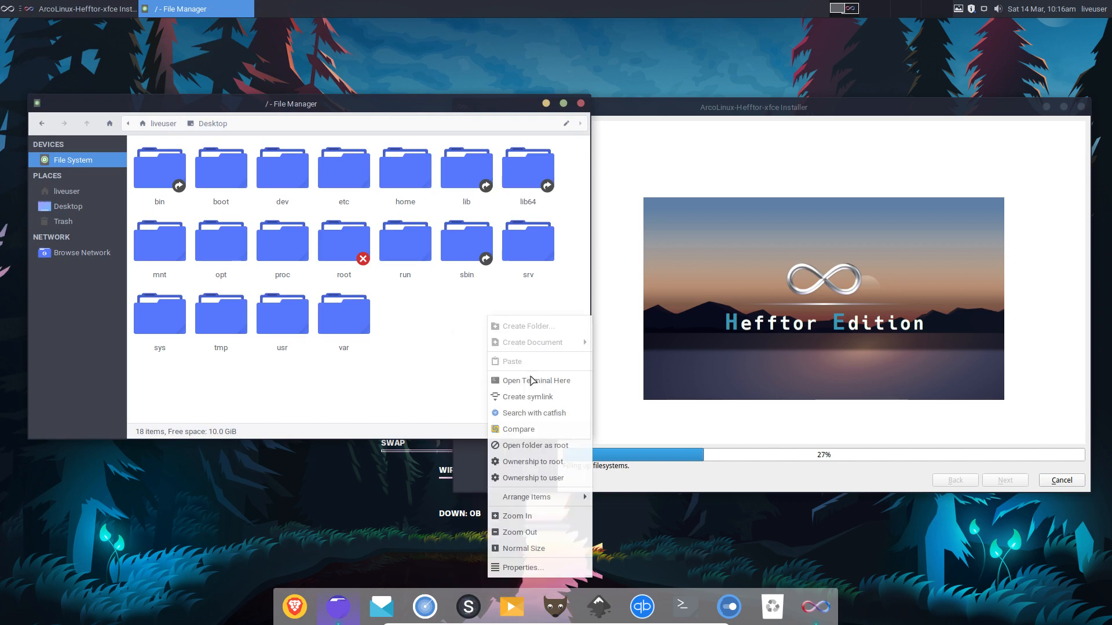
click(535, 446)
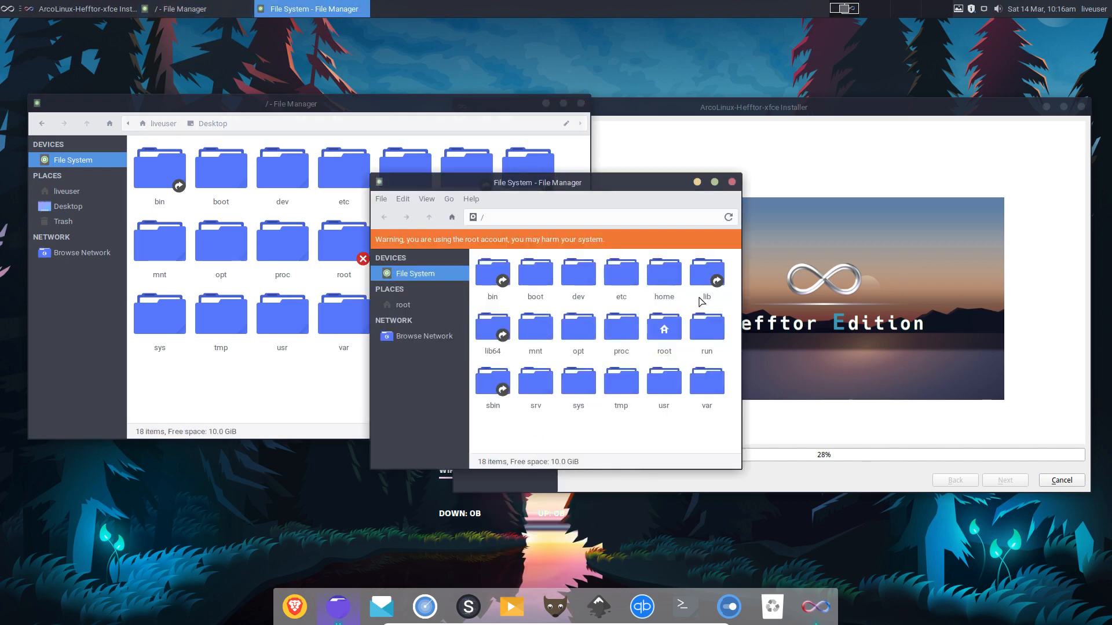
Navigate to /root/.cache/calamares and select session.log.
double_click(664, 329)
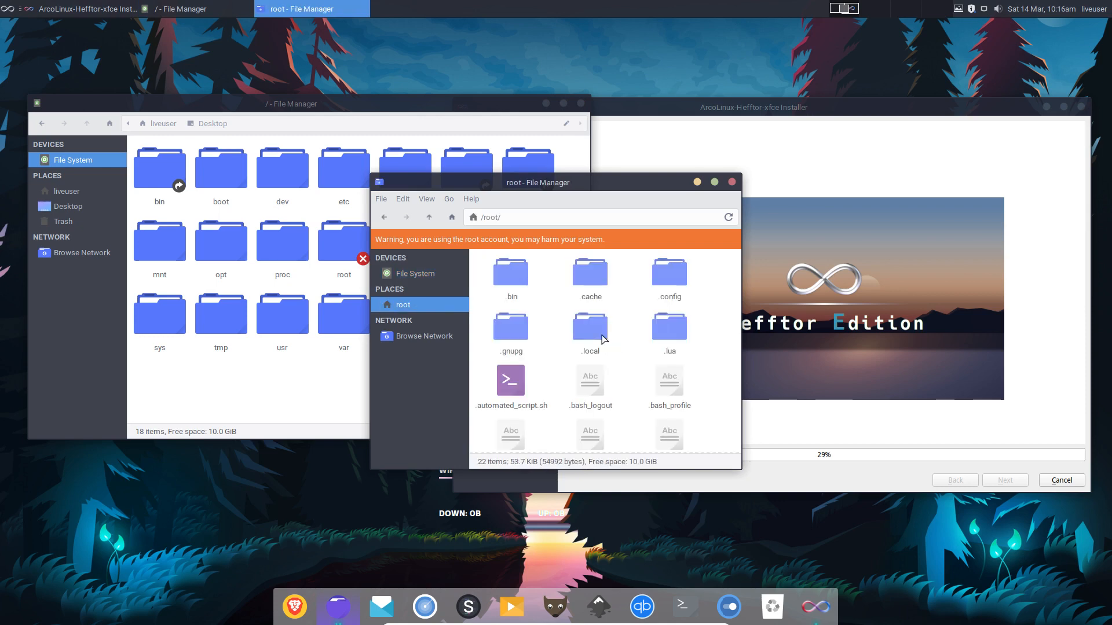
click(663, 280)
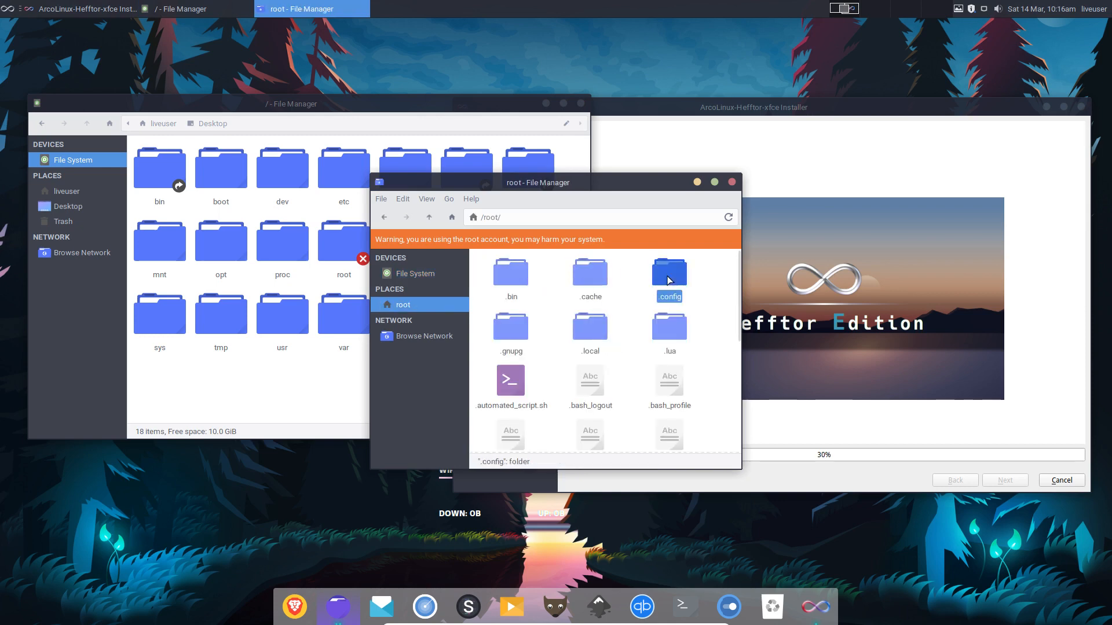
double_click(590, 273)
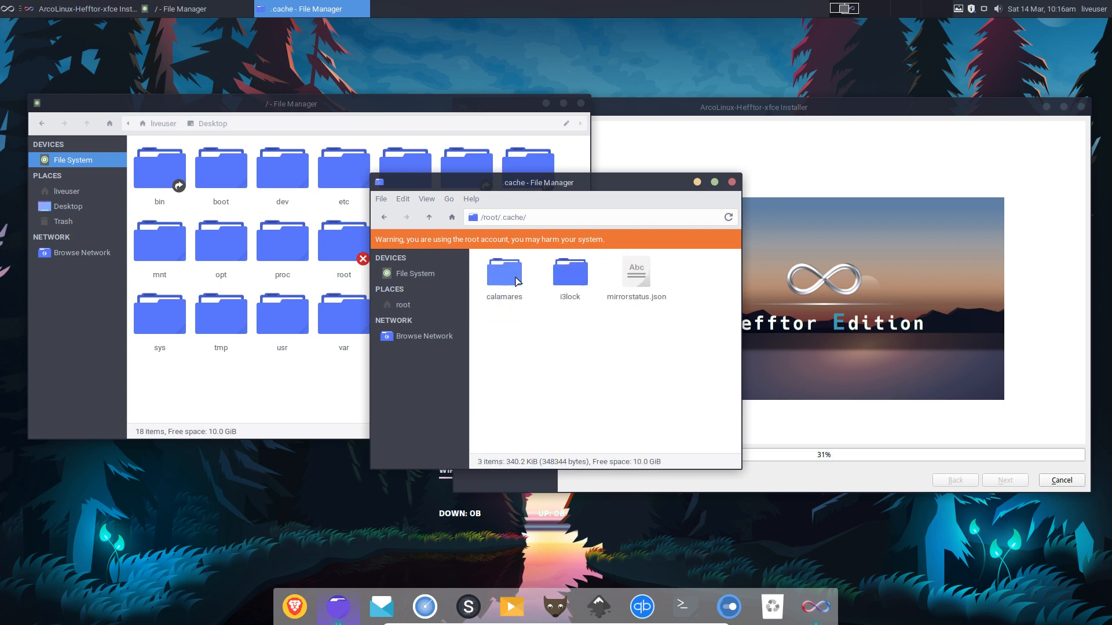
double_click(505, 277)
click(540, 273)
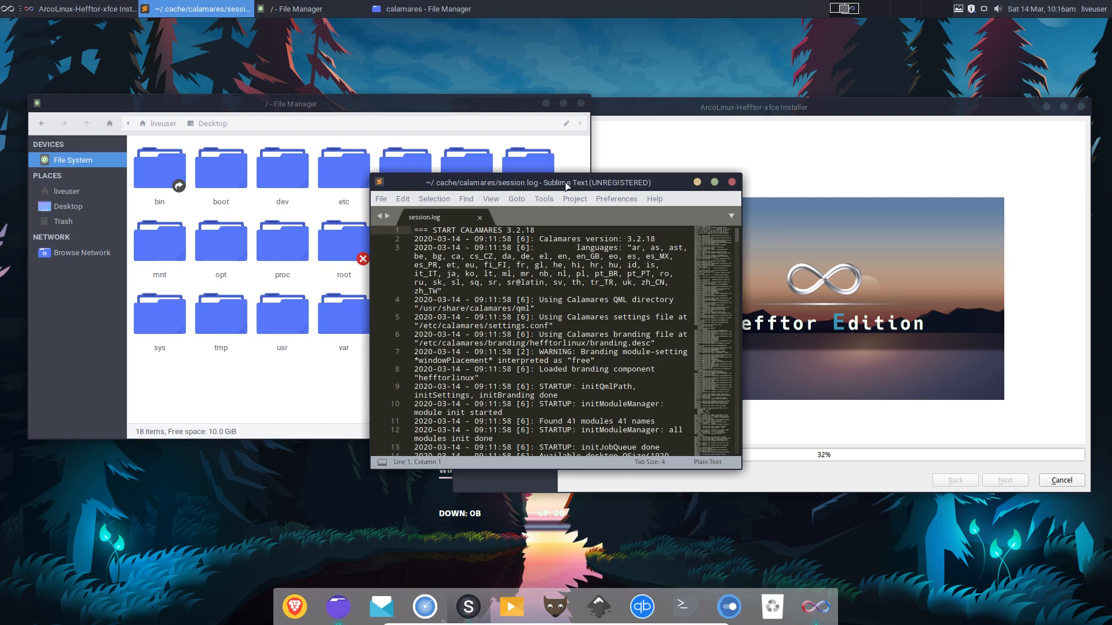
Snap Sublime Text to the left half, jump to the end of session.log, and minimize it.
drag(567, 185, 3, 221)
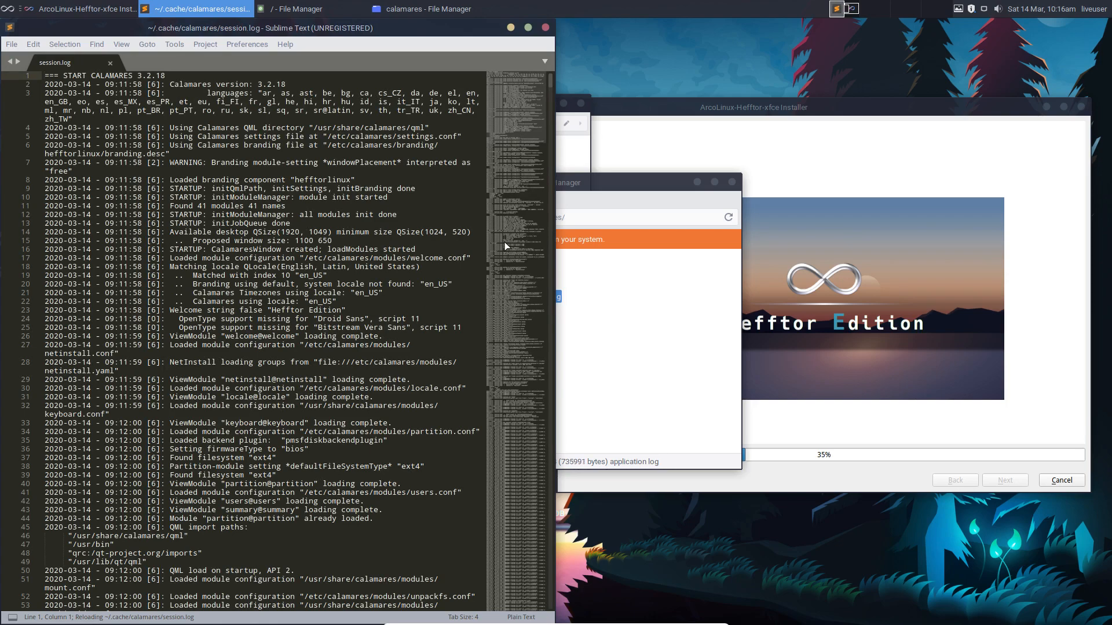
click(506, 590)
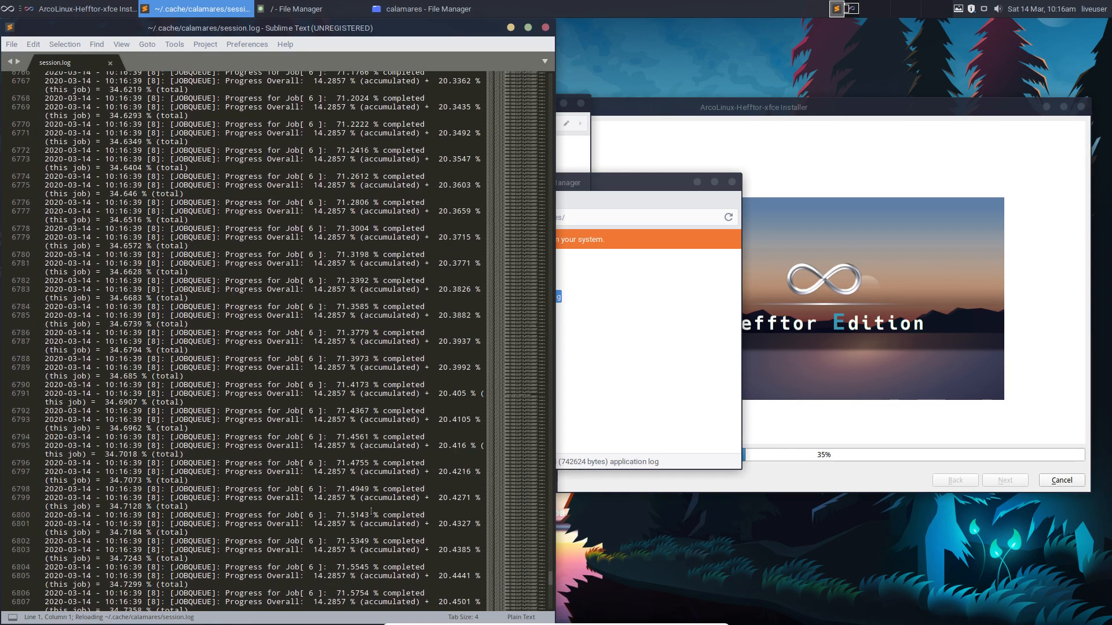
click(516, 574)
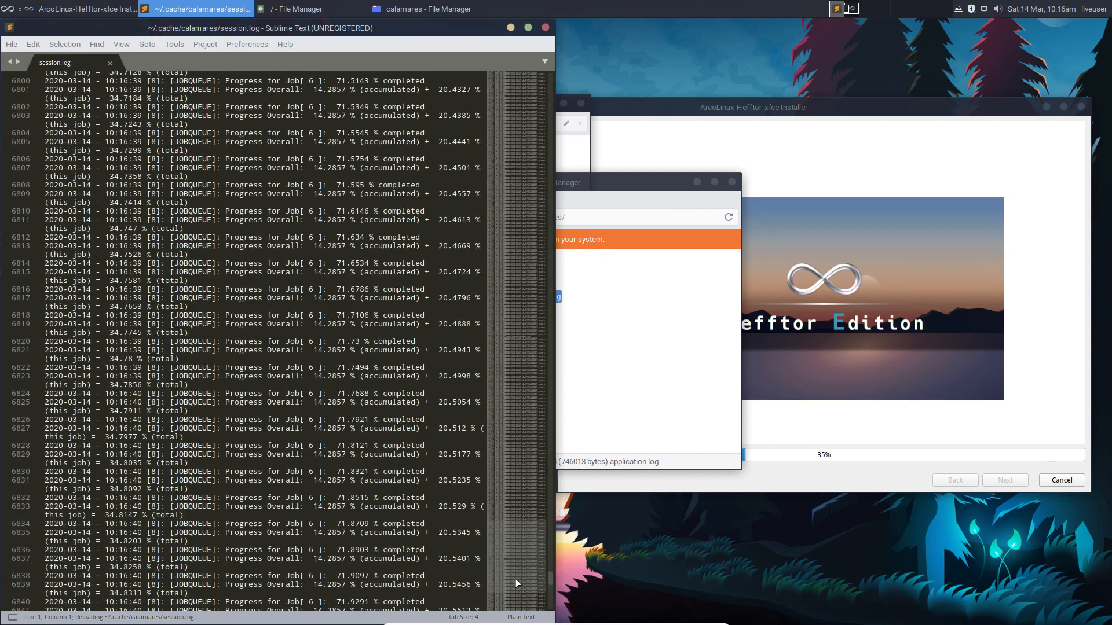
click(515, 579)
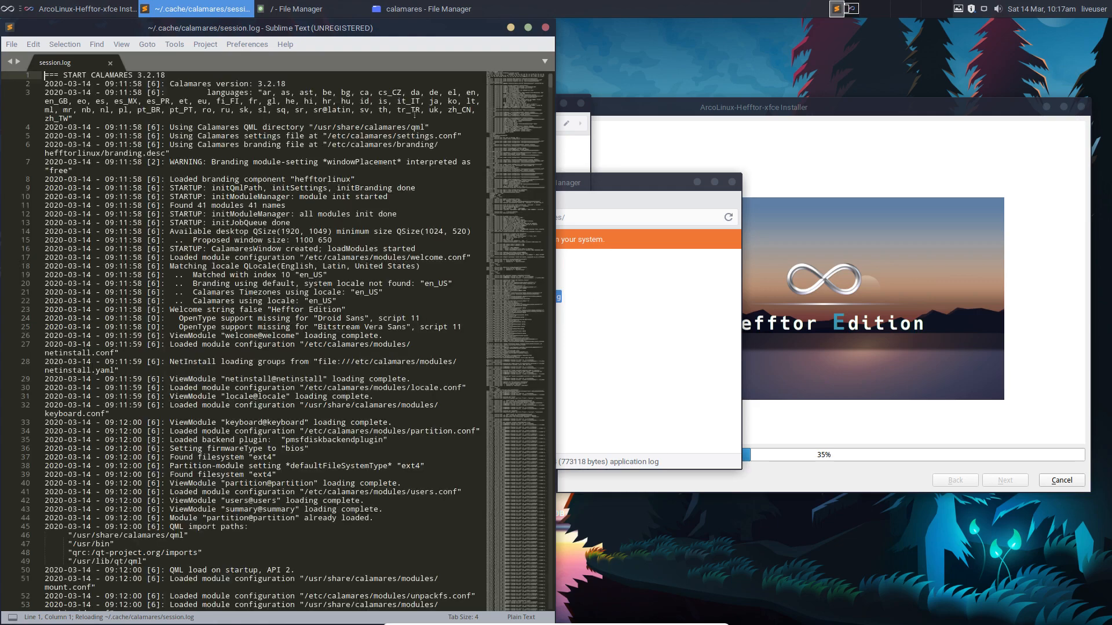
click(511, 27)
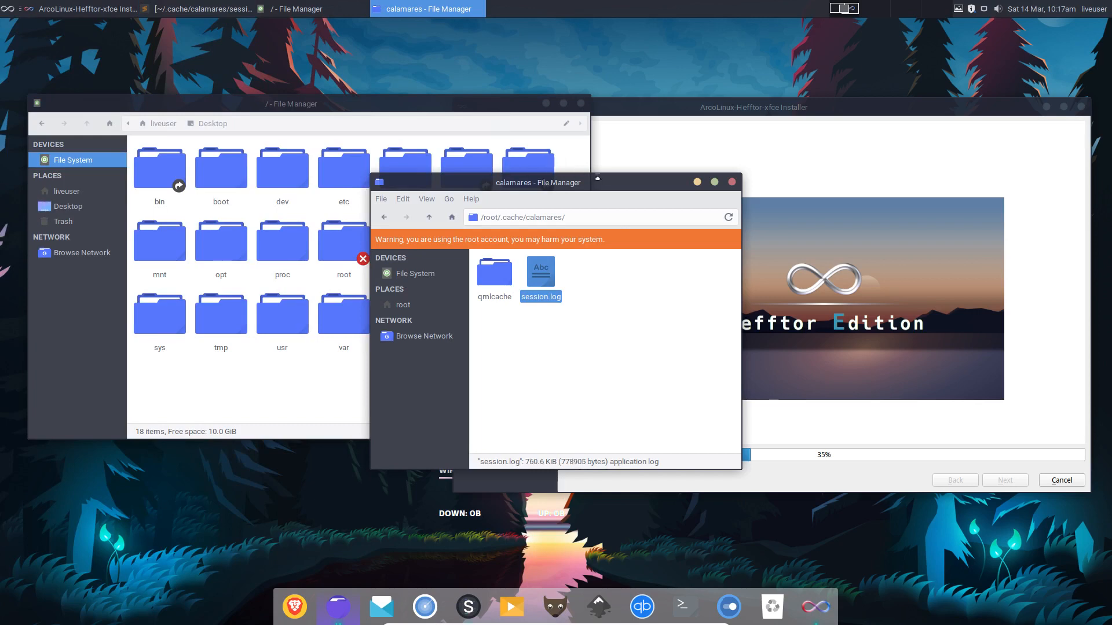
Close the '/ - File Manager' window and minimize the calamares folder window.
drag(597, 187, 341, 259)
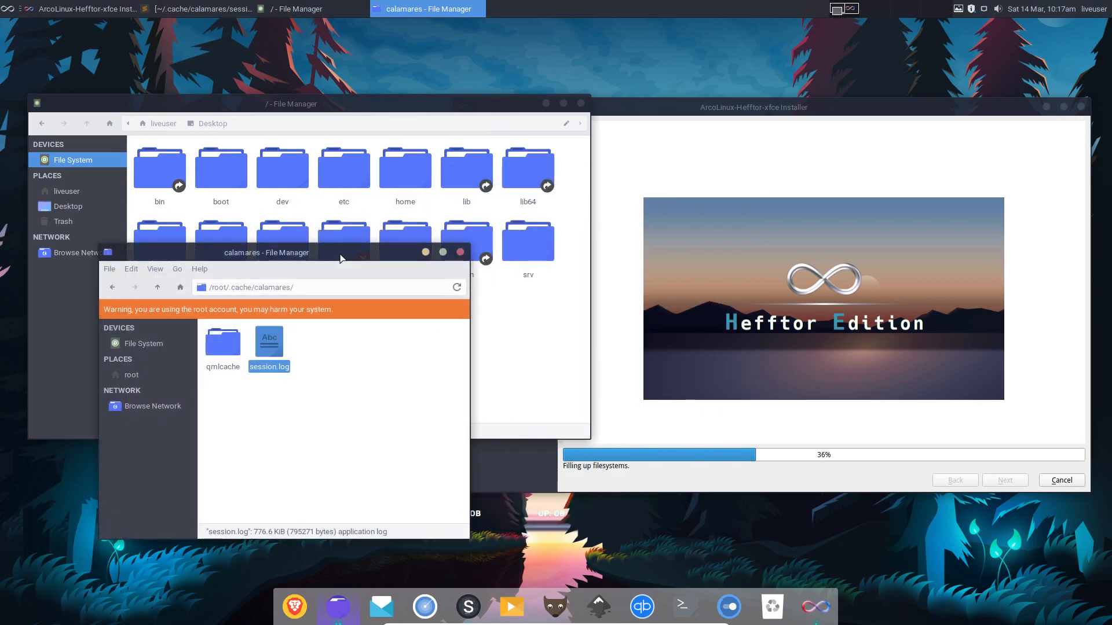
click(581, 104)
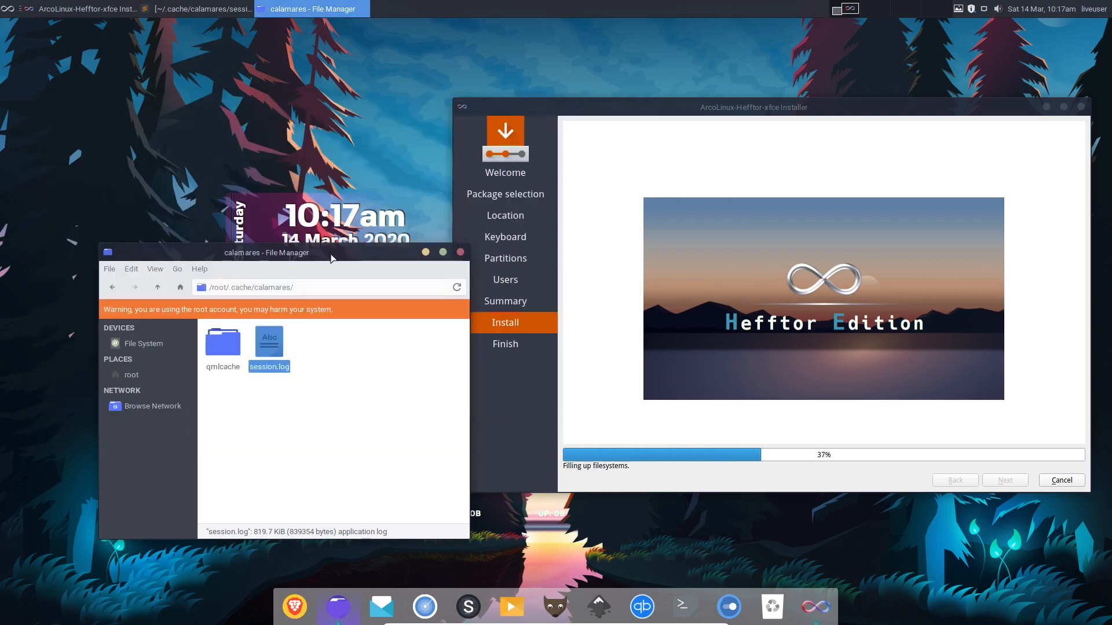
drag(339, 253, 289, 131)
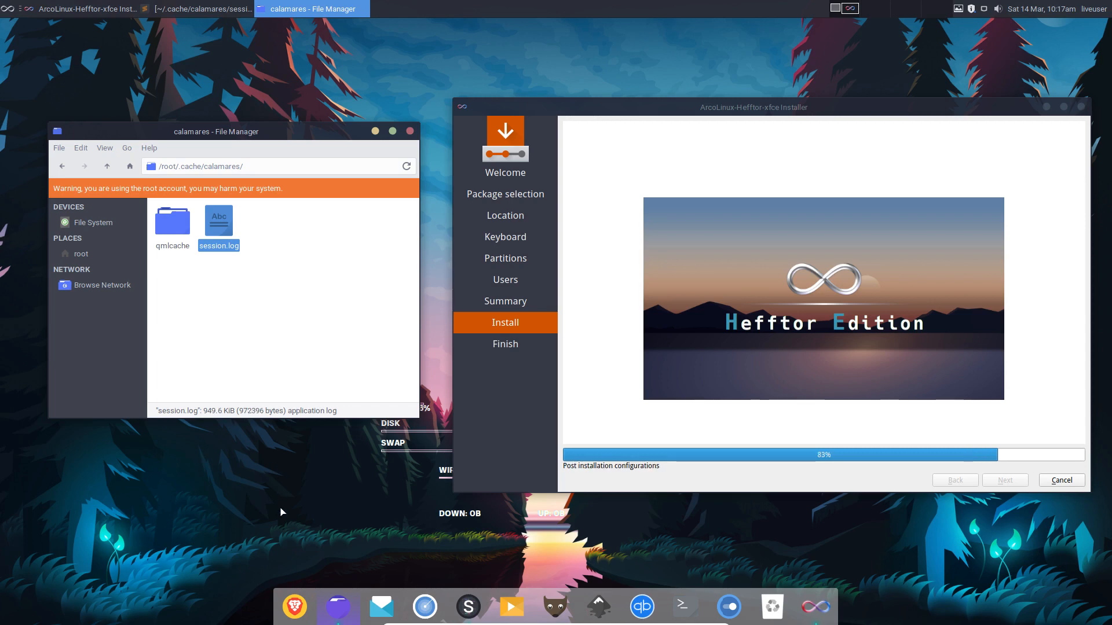
right_click(215, 538)
click(402, 492)
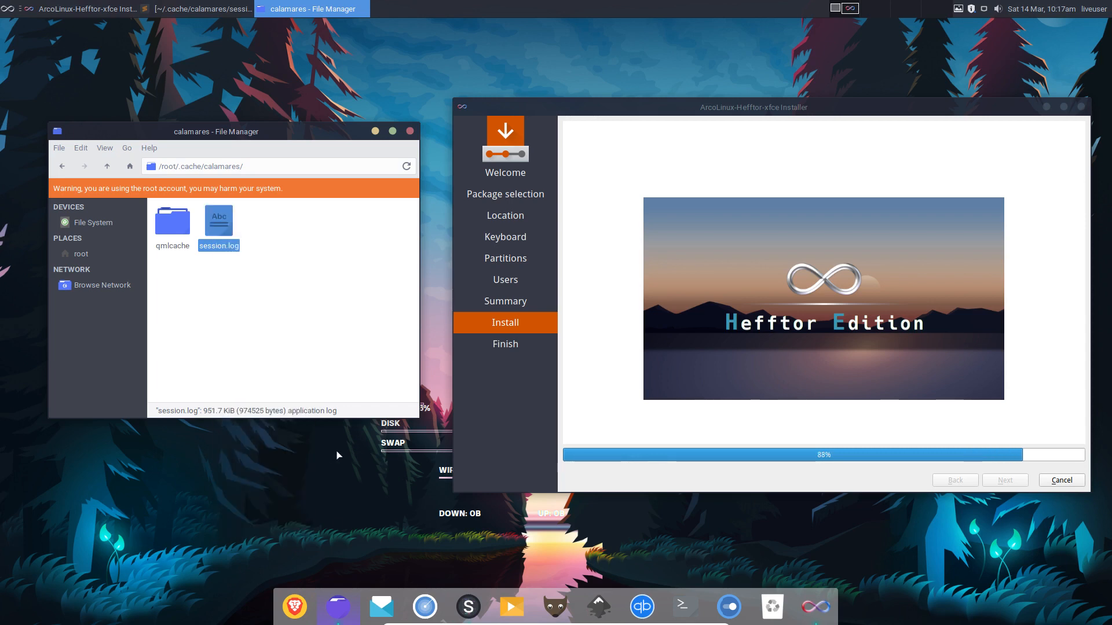
click(375, 131)
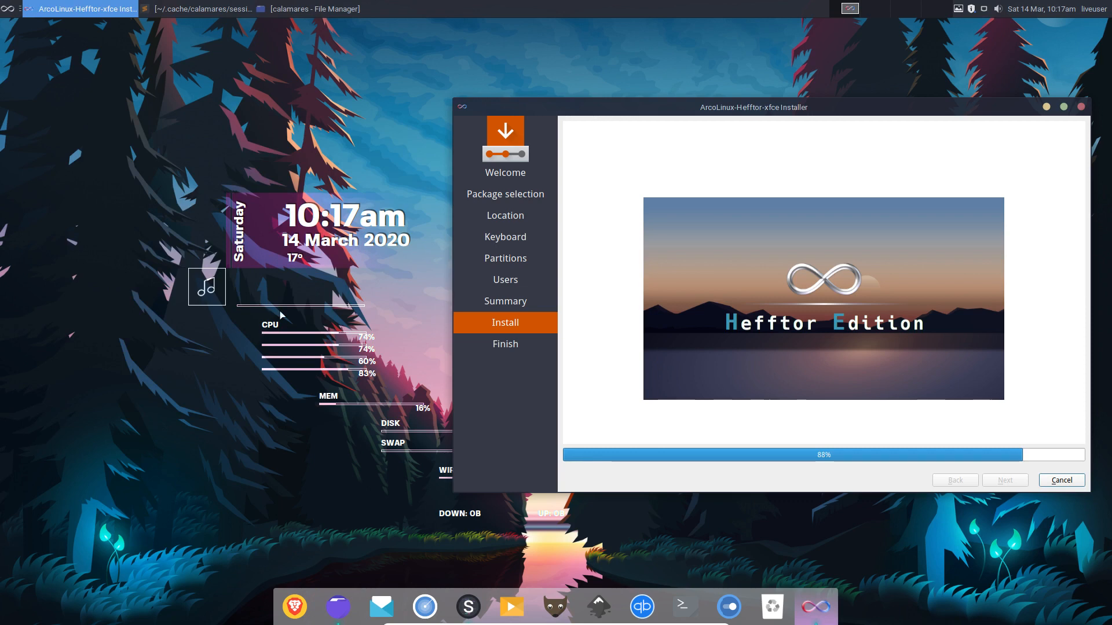
Open and dismiss the desktop menu several times, then move the installer window to the centre-left.
right_click(151, 86)
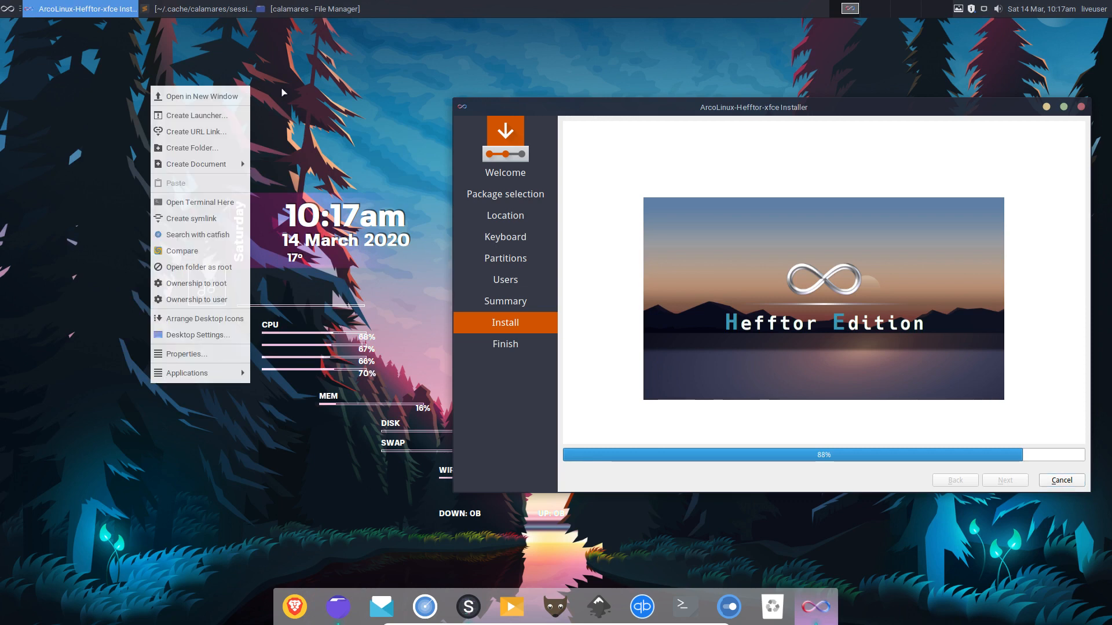
key(Escape)
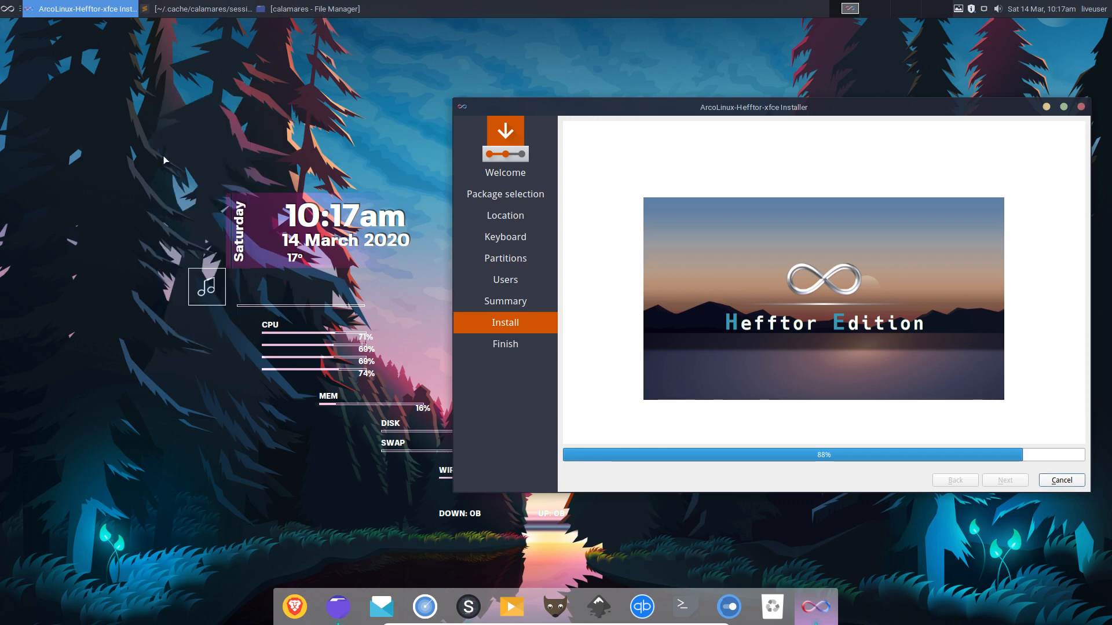
right_click(108, 132)
key(Escape)
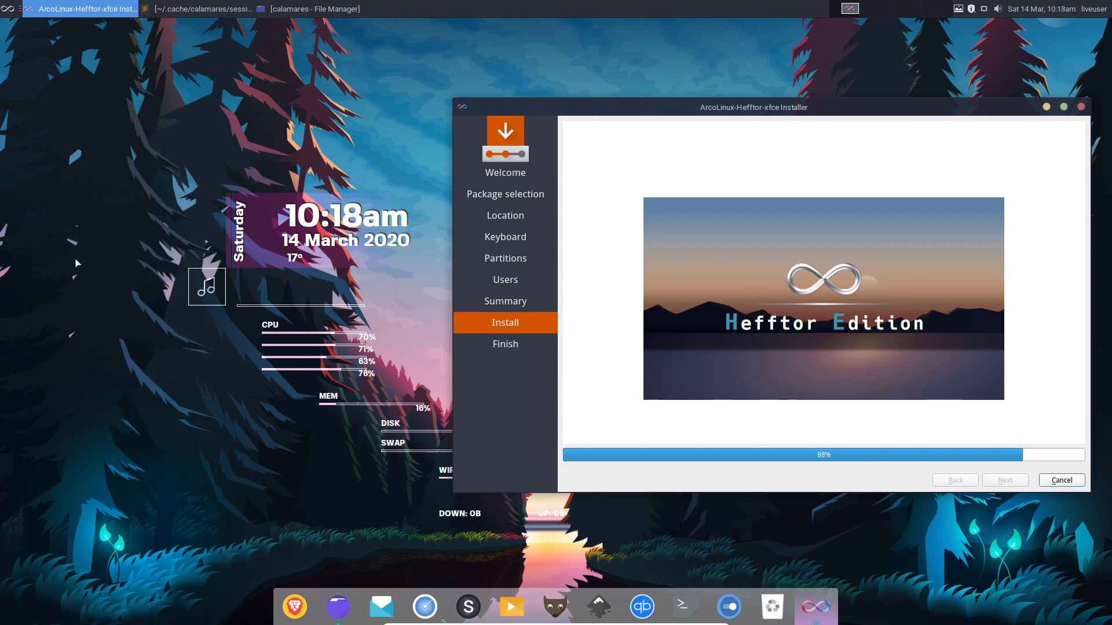
right_click(85, 284)
click(250, 401)
right_click(183, 436)
click(153, 462)
right_click(168, 471)
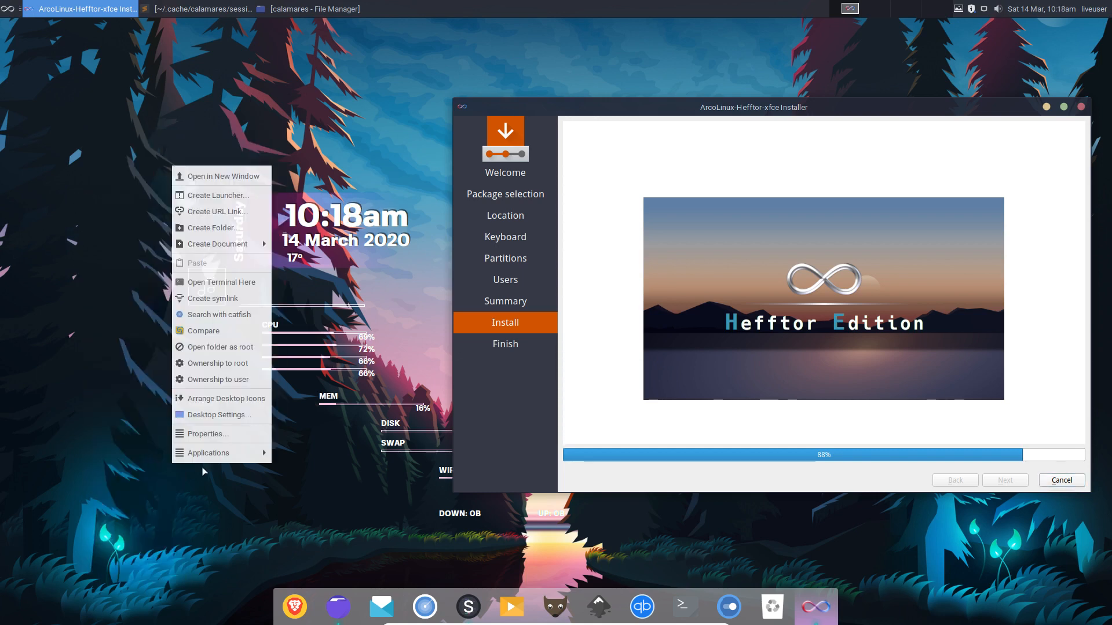
click(191, 498)
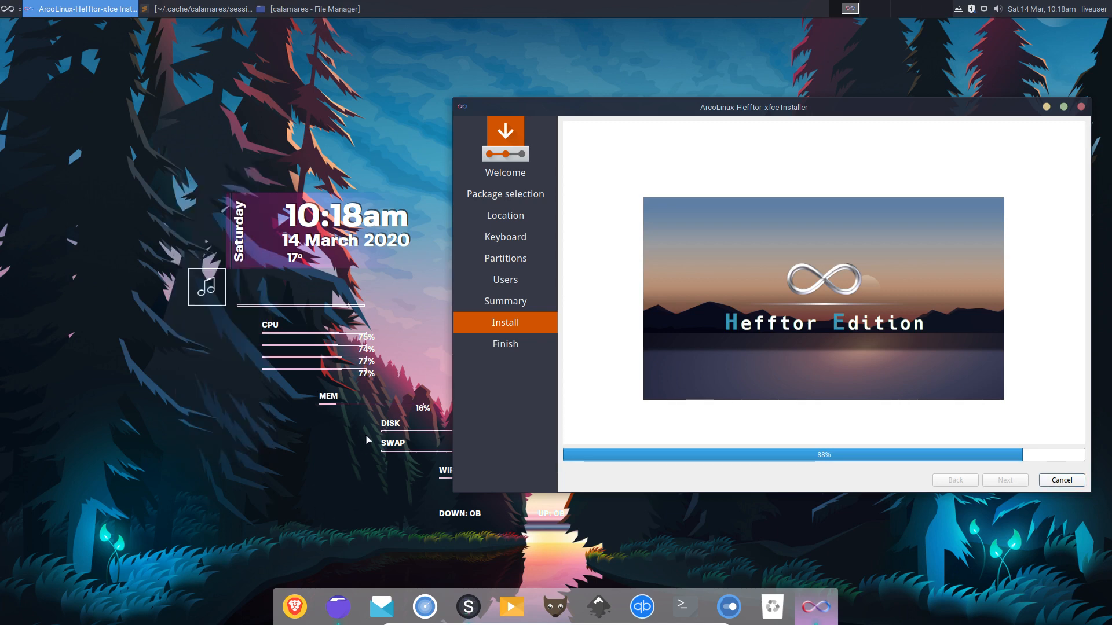
right_click(364, 546)
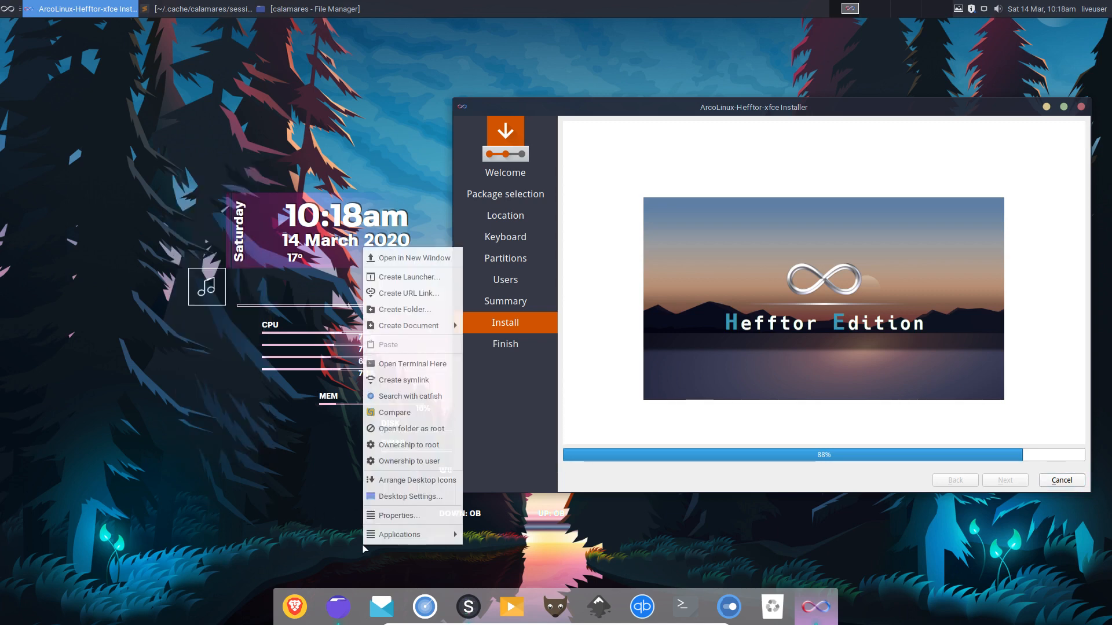
click(198, 551)
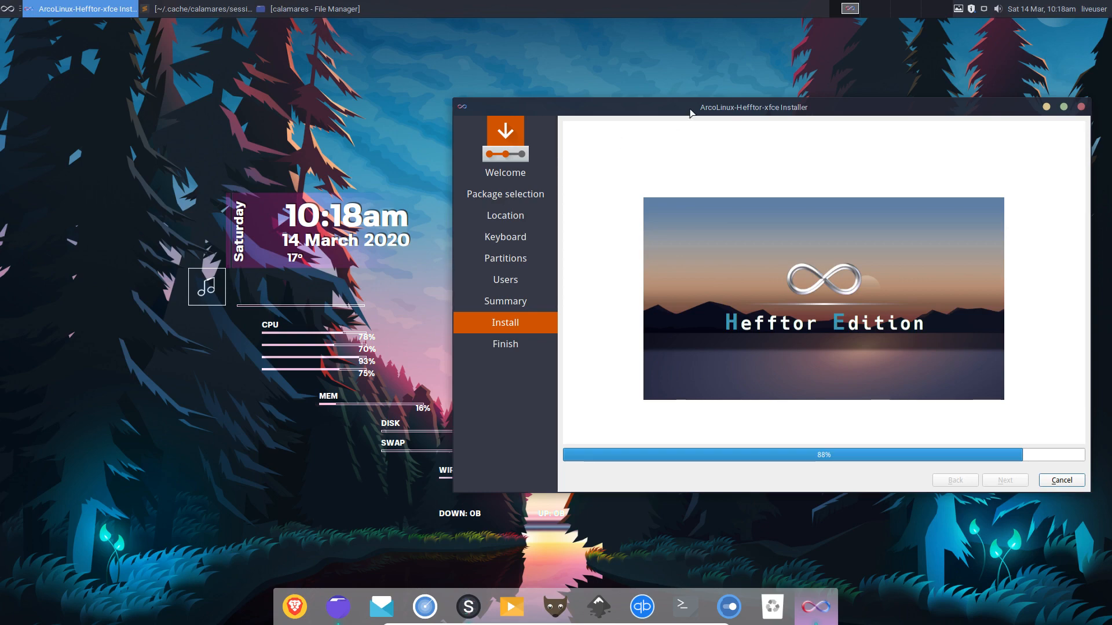
drag(802, 106, 513, 118)
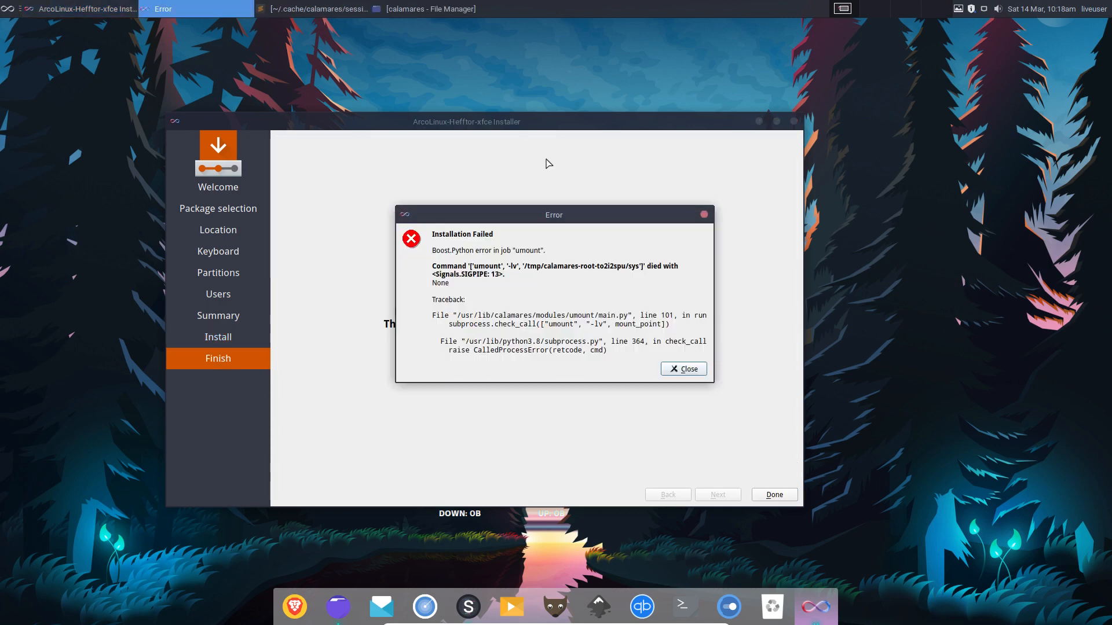
Shift the umount Installation Failed dialog slightly, then close it along with the installer.
drag(561, 218, 533, 231)
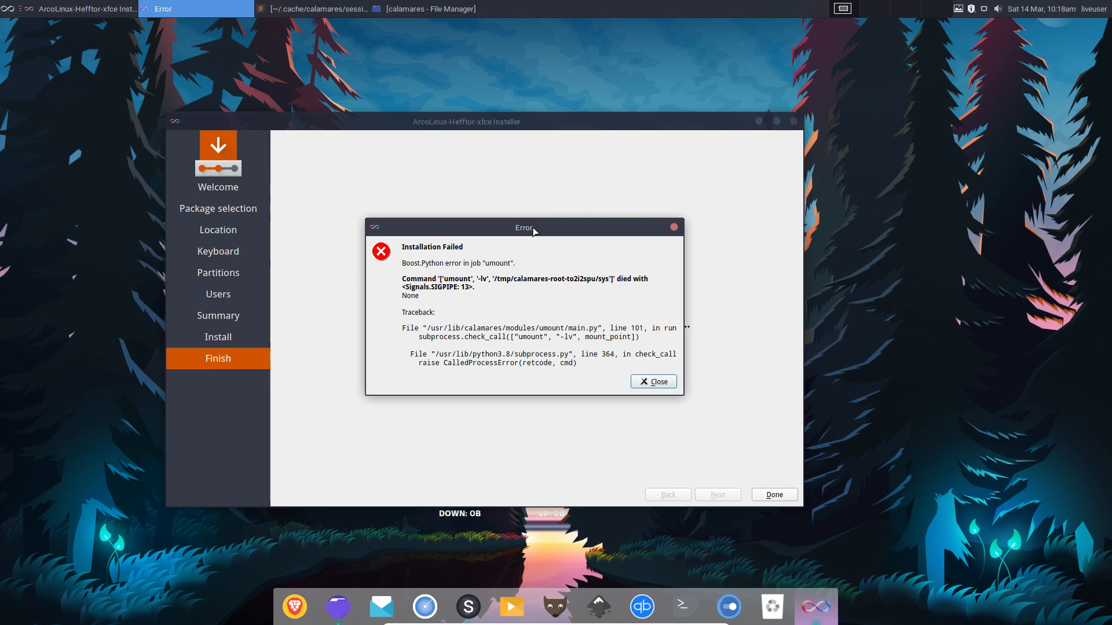
drag(531, 230, 547, 230)
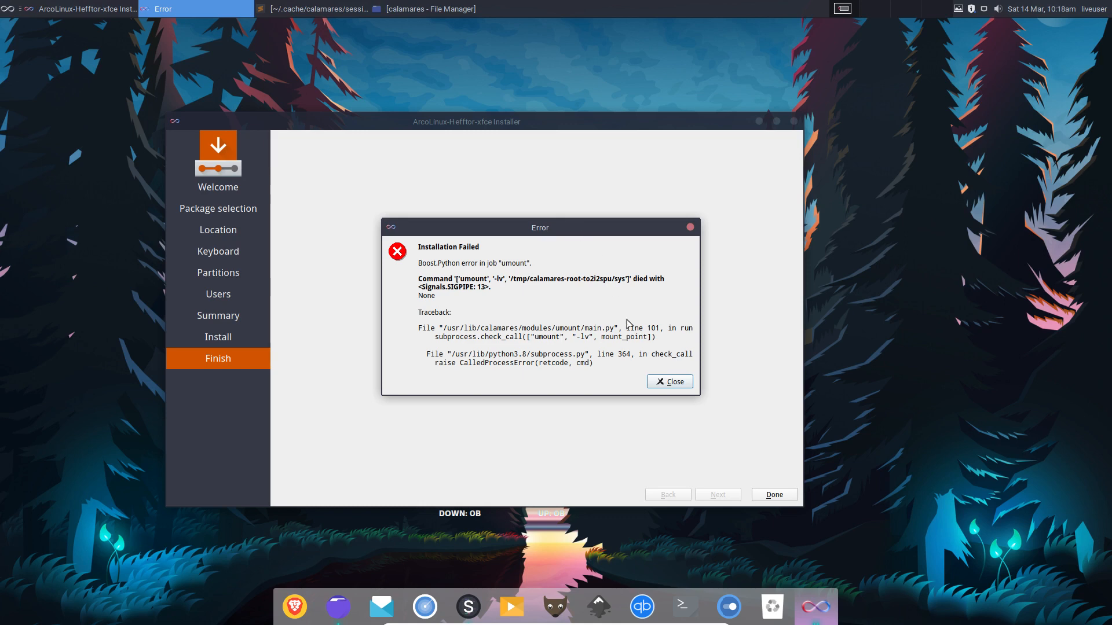
click(671, 386)
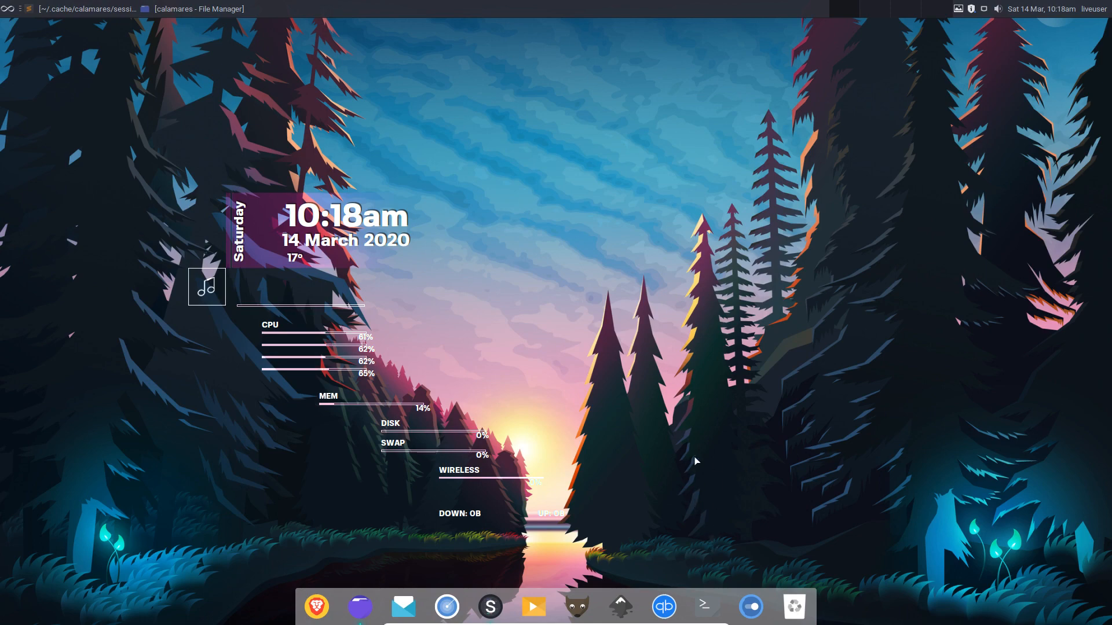
Restart the live session from the user menu and boot the third Hefftor boot-menu entry.
click(1093, 9)
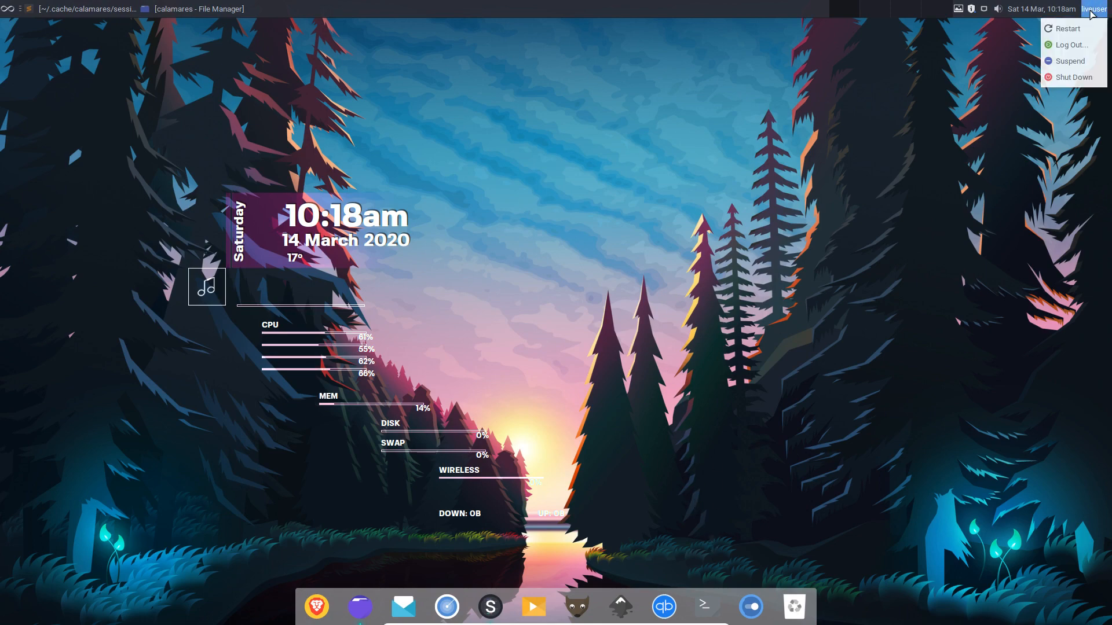
click(1071, 31)
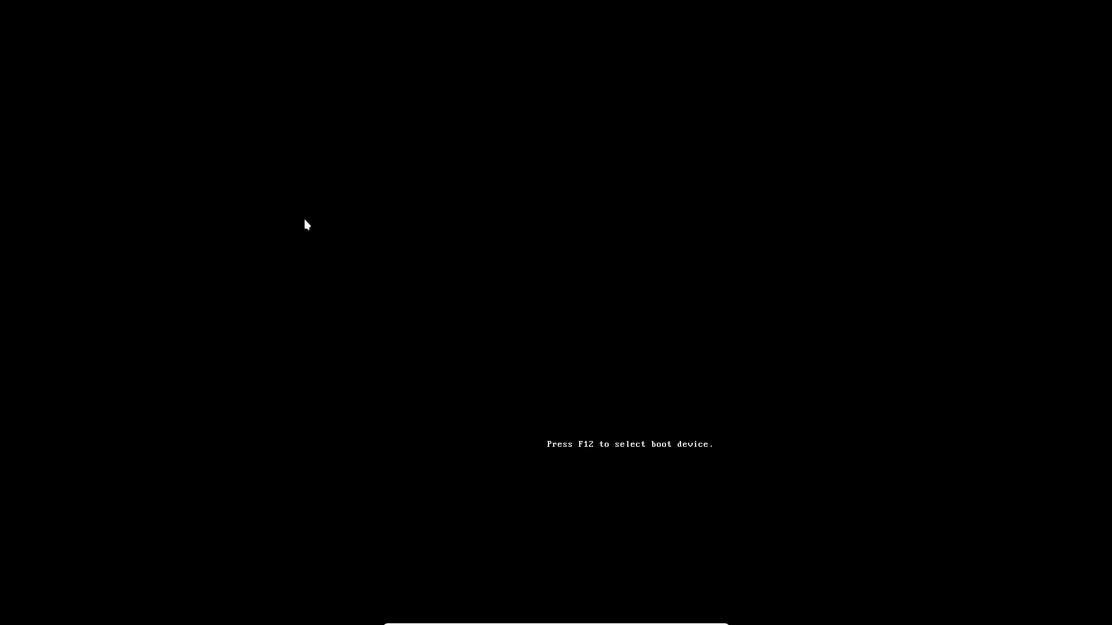
key(Down)
key(Down)
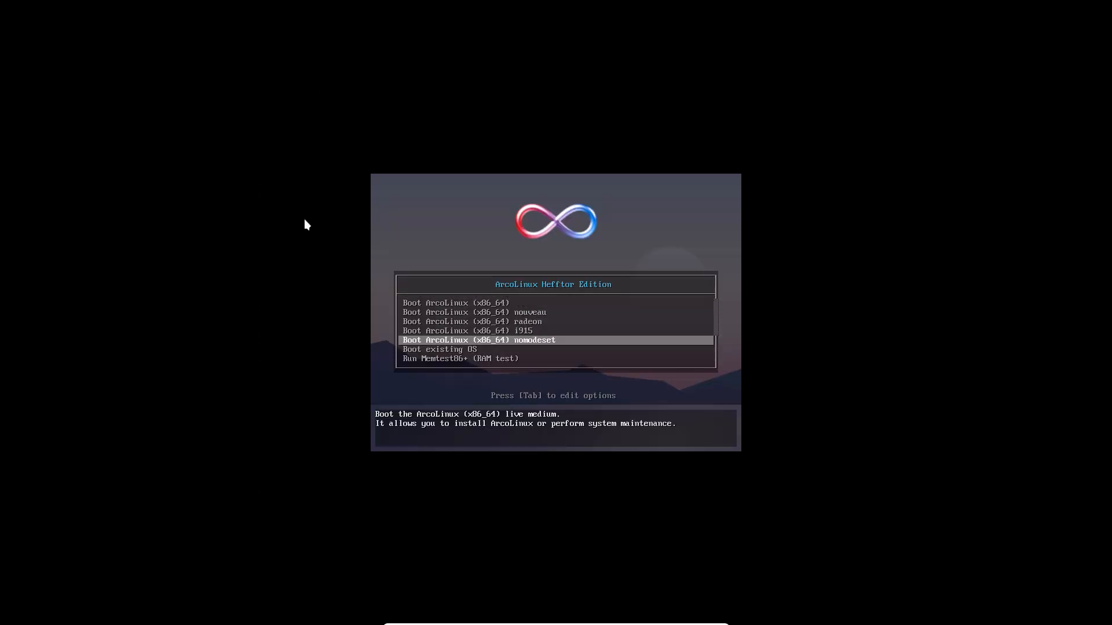
key(Down)
key(Return)
key(Return)
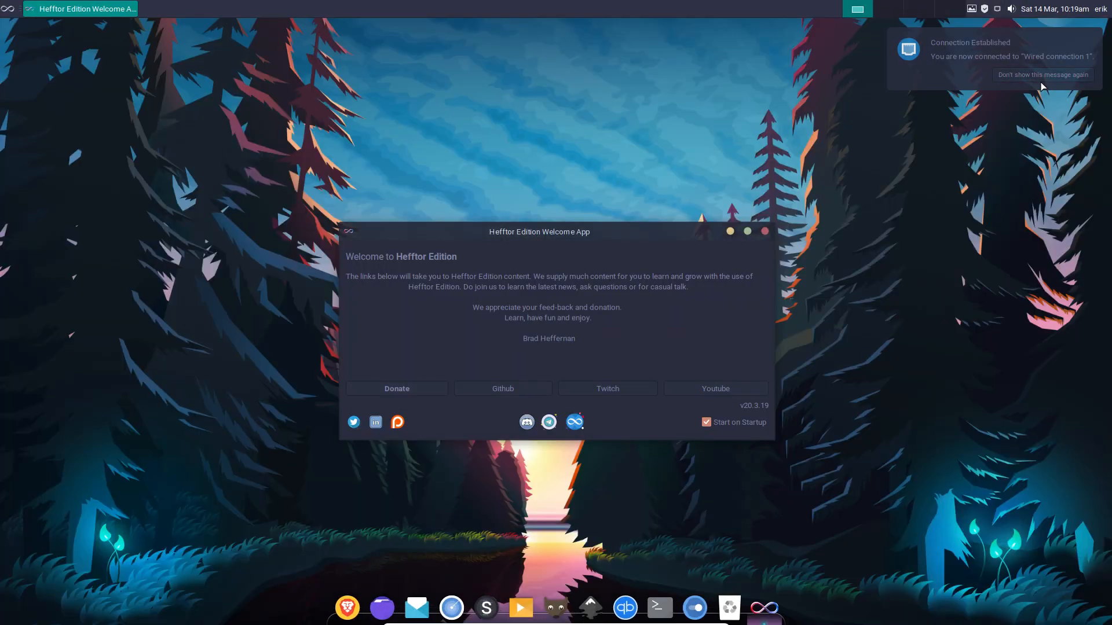
Untick Start on Startup, launch the missing ArcoLinux Tweak Tool, and agree to install it.
click(1041, 83)
click(708, 424)
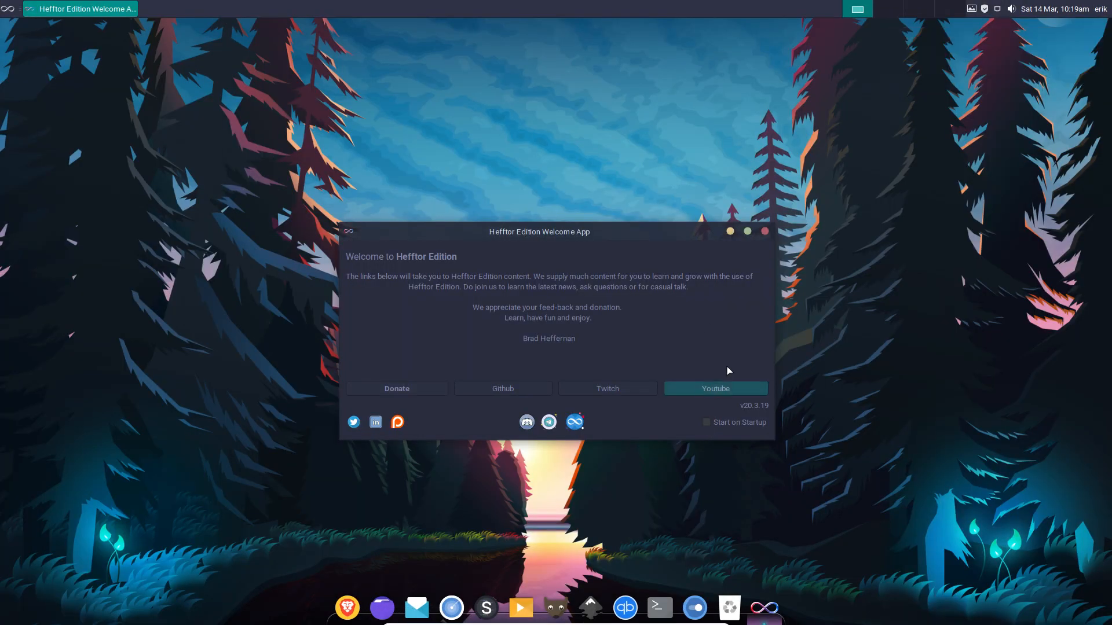
click(575, 421)
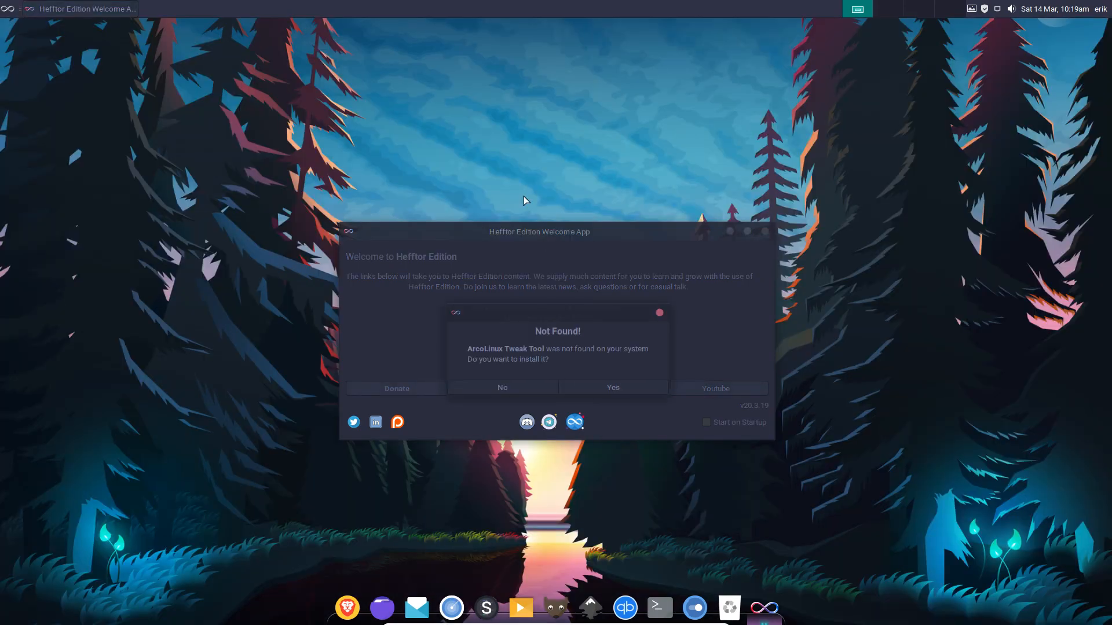
drag(559, 313, 242, 136)
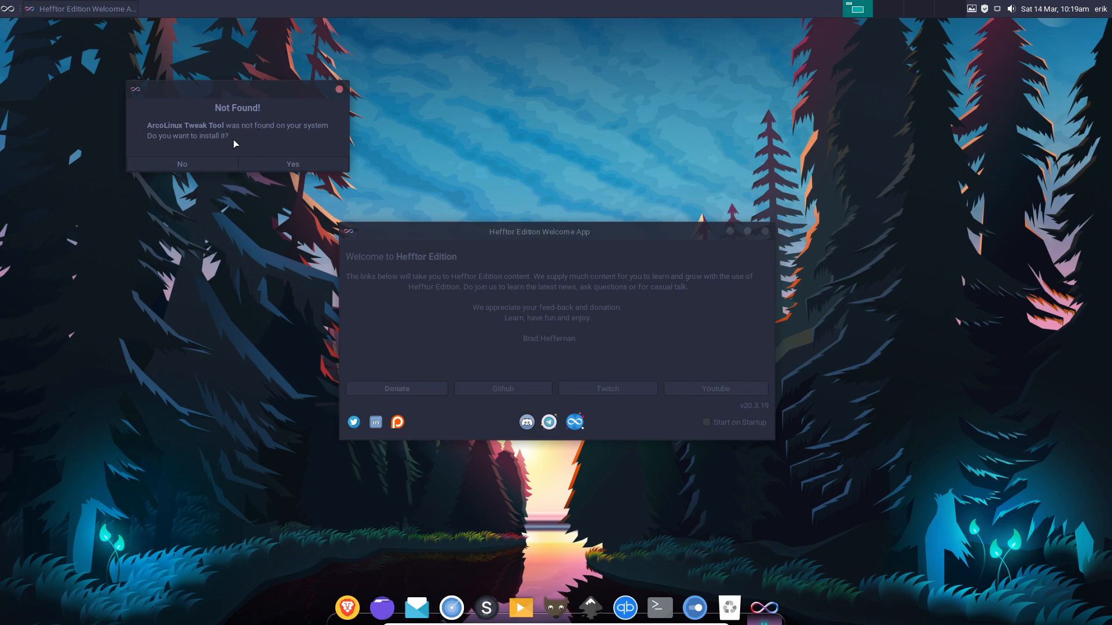
click(296, 165)
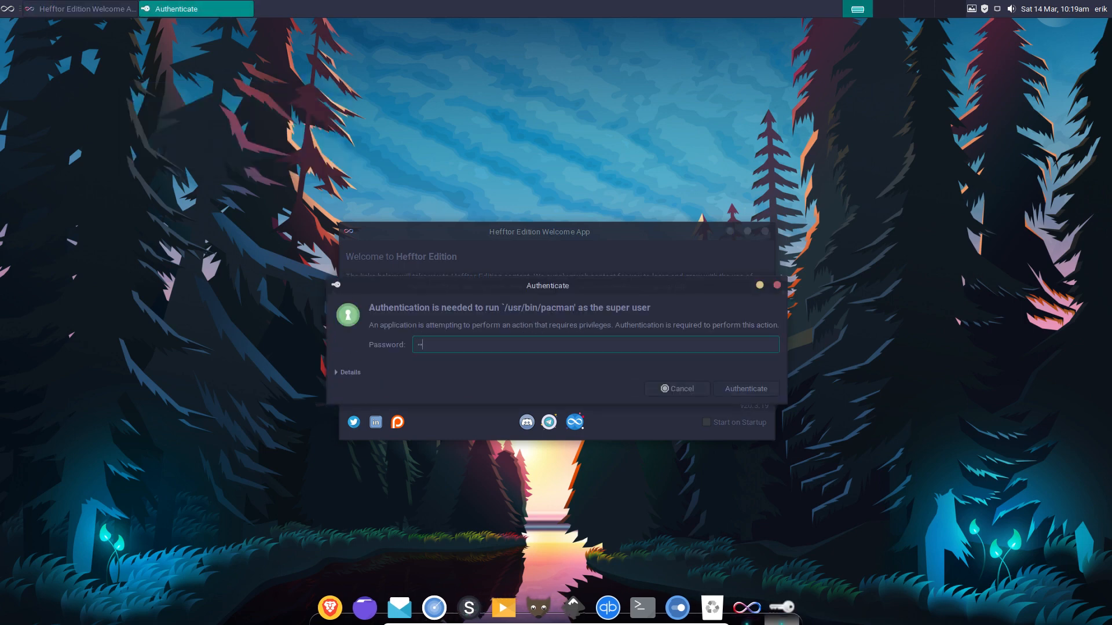
Authorise the Tweak Tool installation, confirm success, and launch it with the account password.
key(Return)
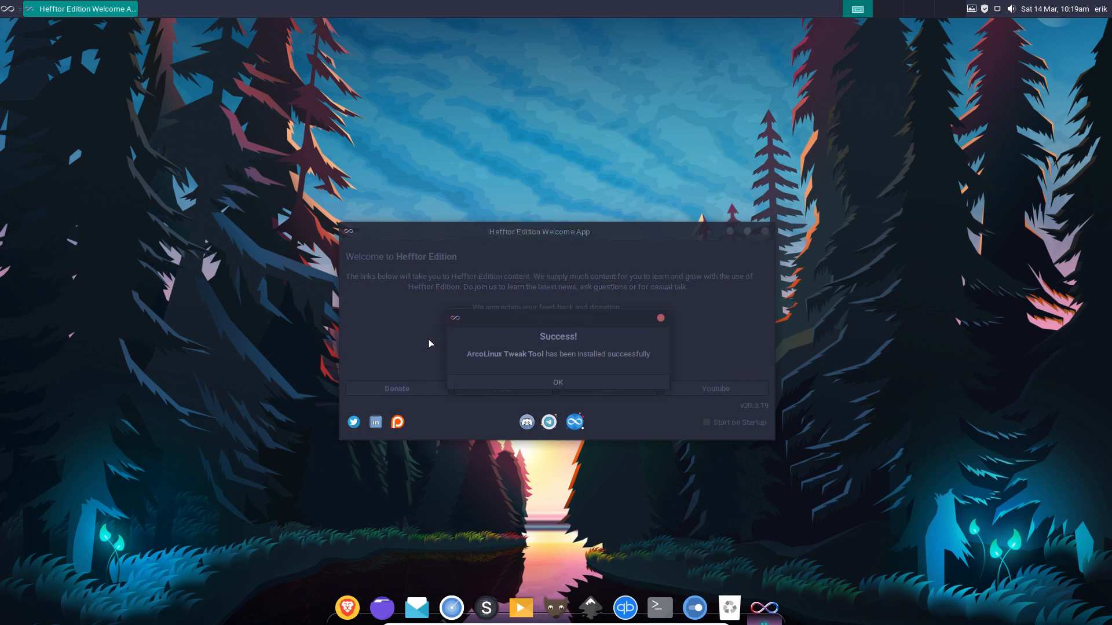
click(561, 383)
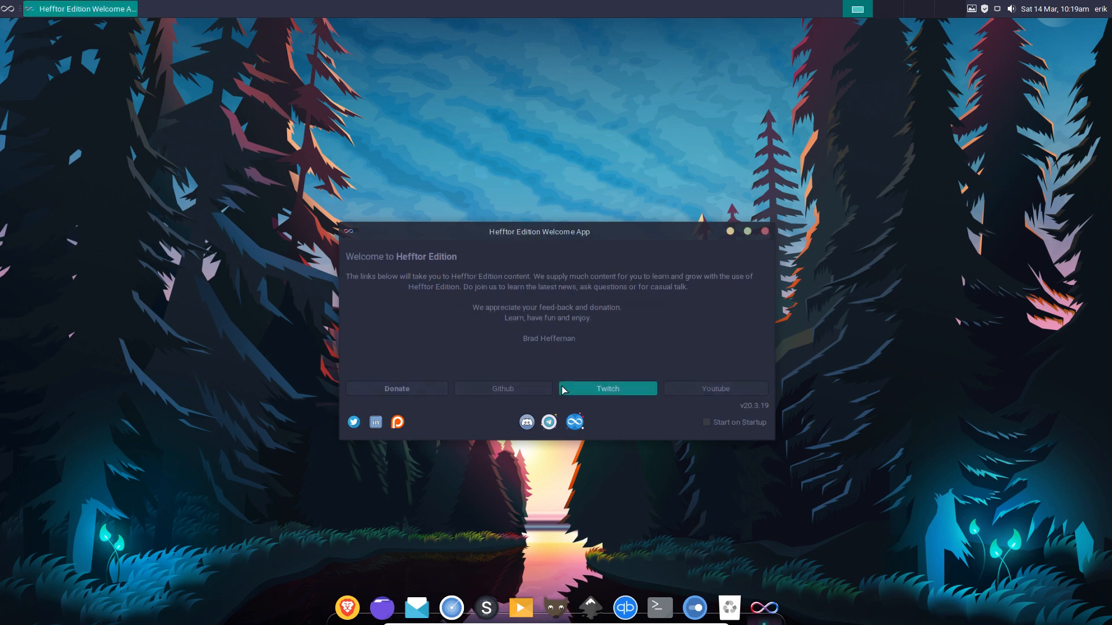
click(575, 422)
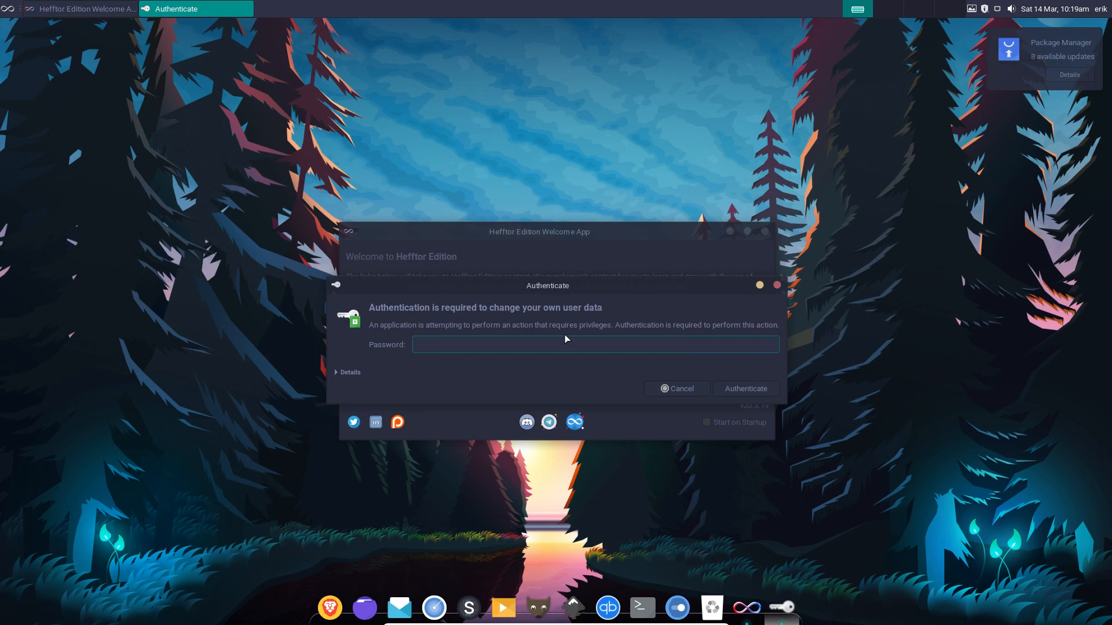
text(***)
key(Return)
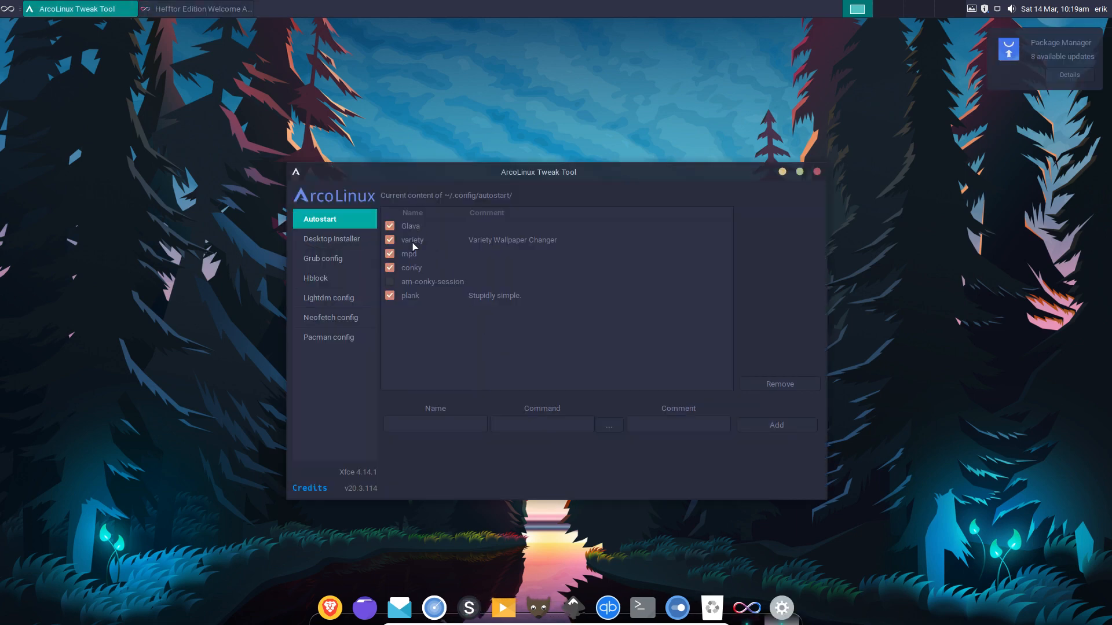
Rearrange the windows, closing the Welcome App and moving Tweak Tool up and right.
drag(536, 172, 689, 74)
drag(432, 229, 138, 298)
click(606, 281)
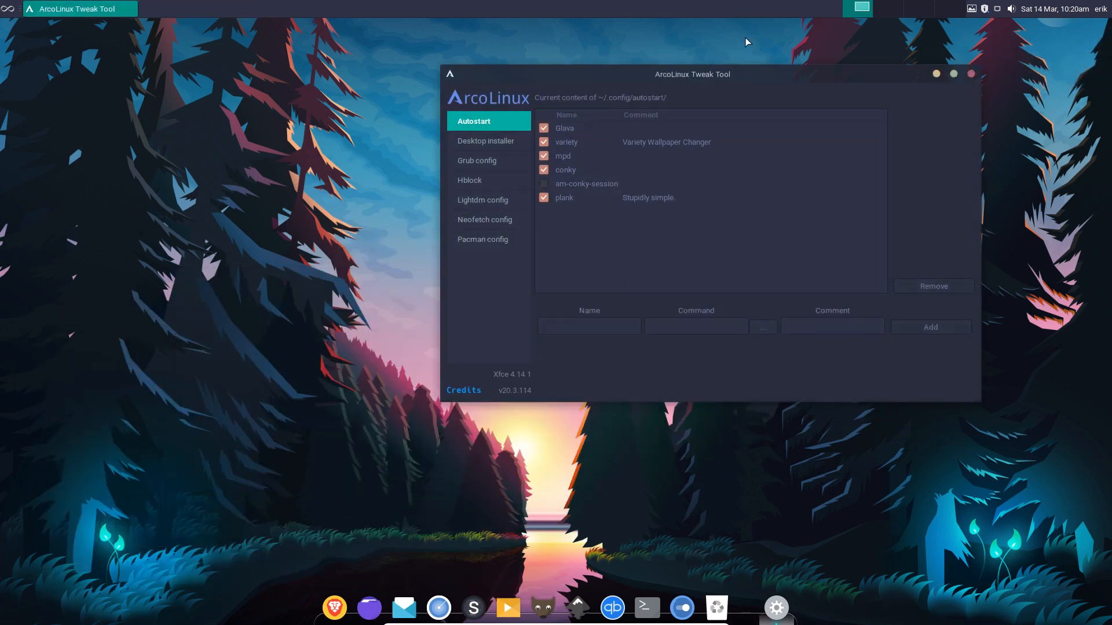
drag(753, 72, 456, 135)
drag(434, 142, 753, 87)
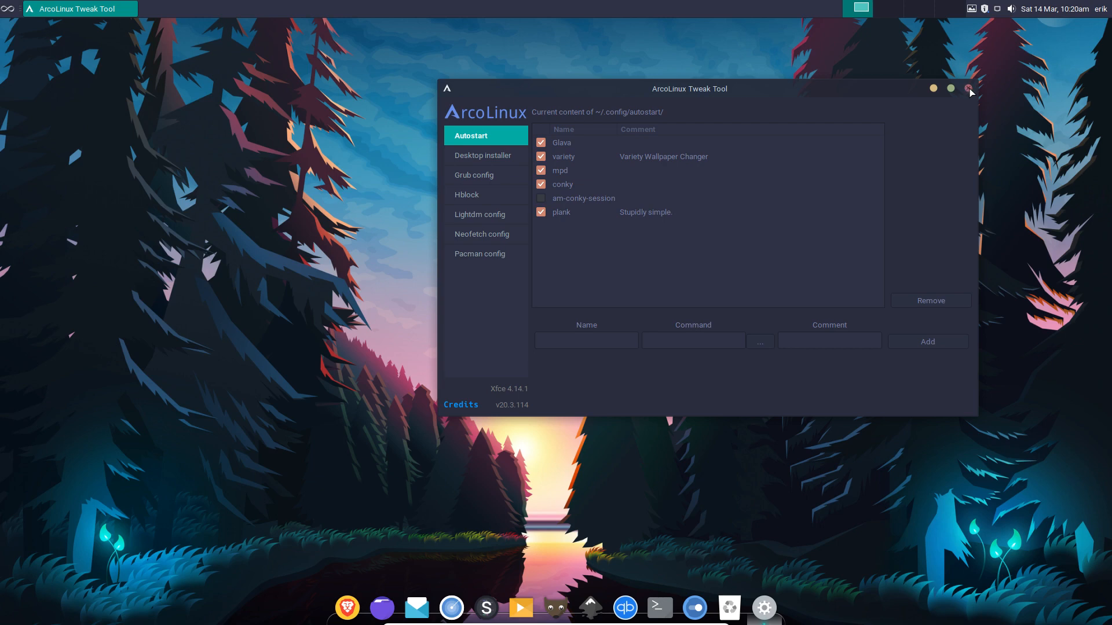
Review the Desktop installer, Grub, Hblock, Lightdm, Neofetch and Pacman pages, then close Tweak Tool.
click(498, 161)
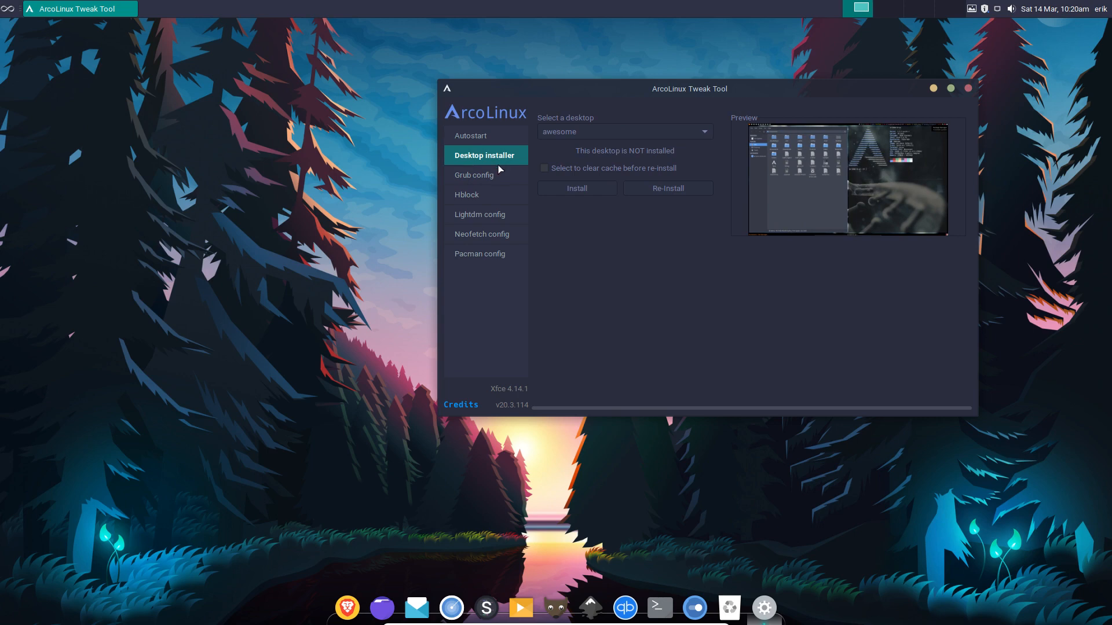
click(502, 178)
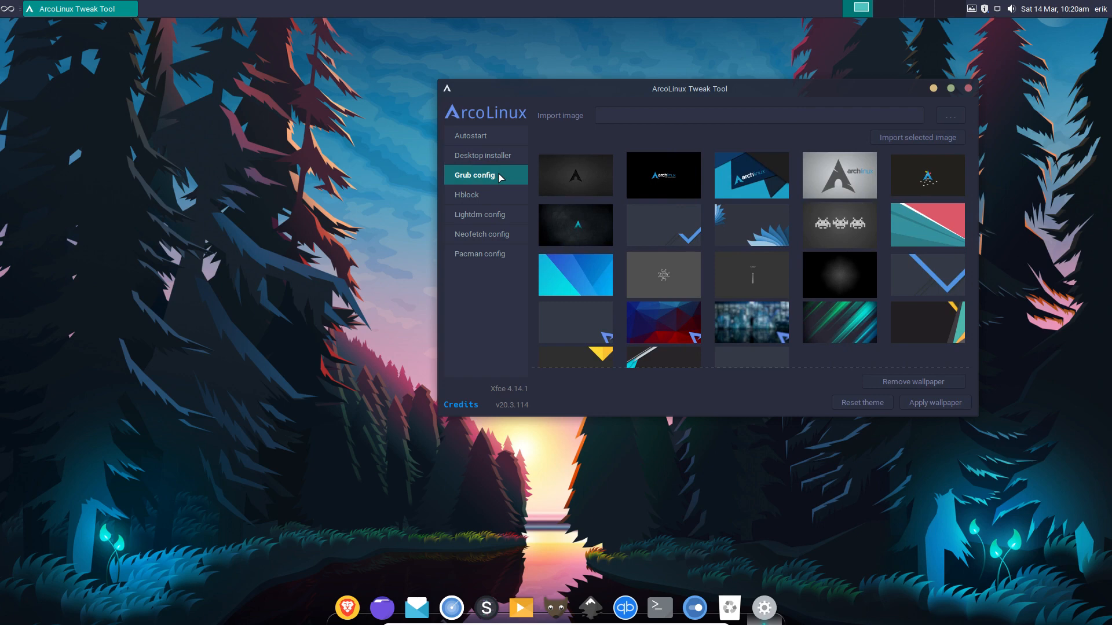
click(497, 201)
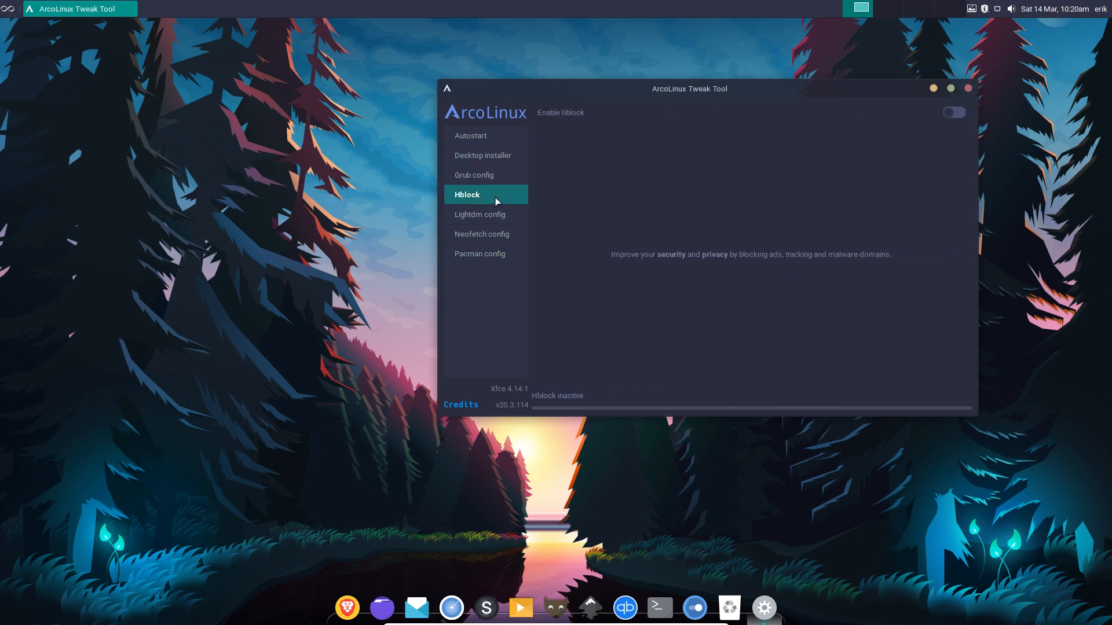
click(488, 212)
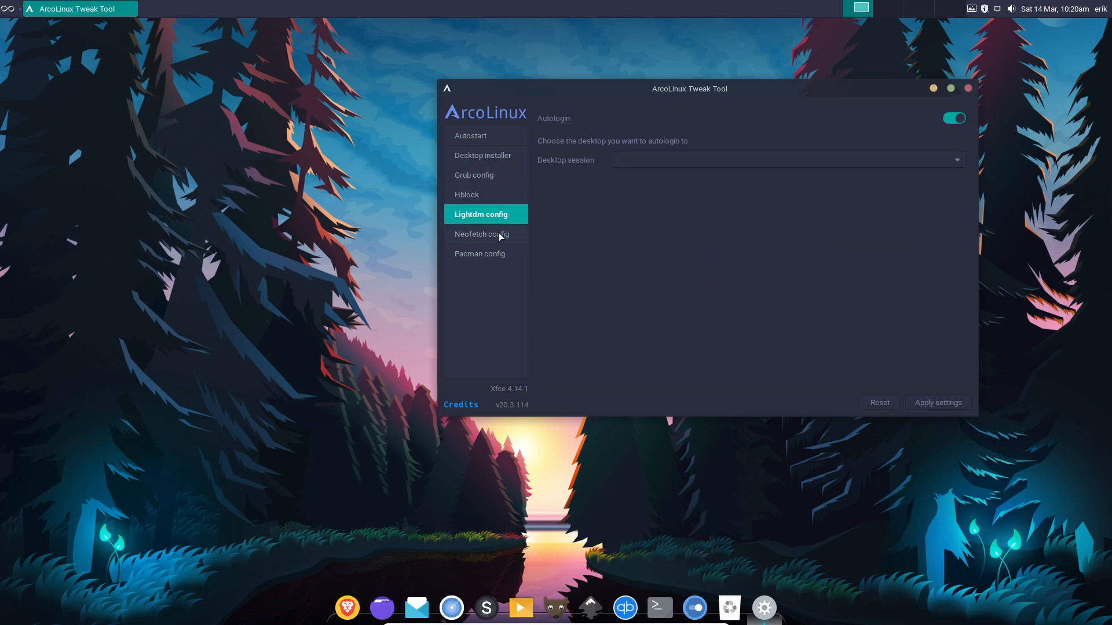
click(498, 233)
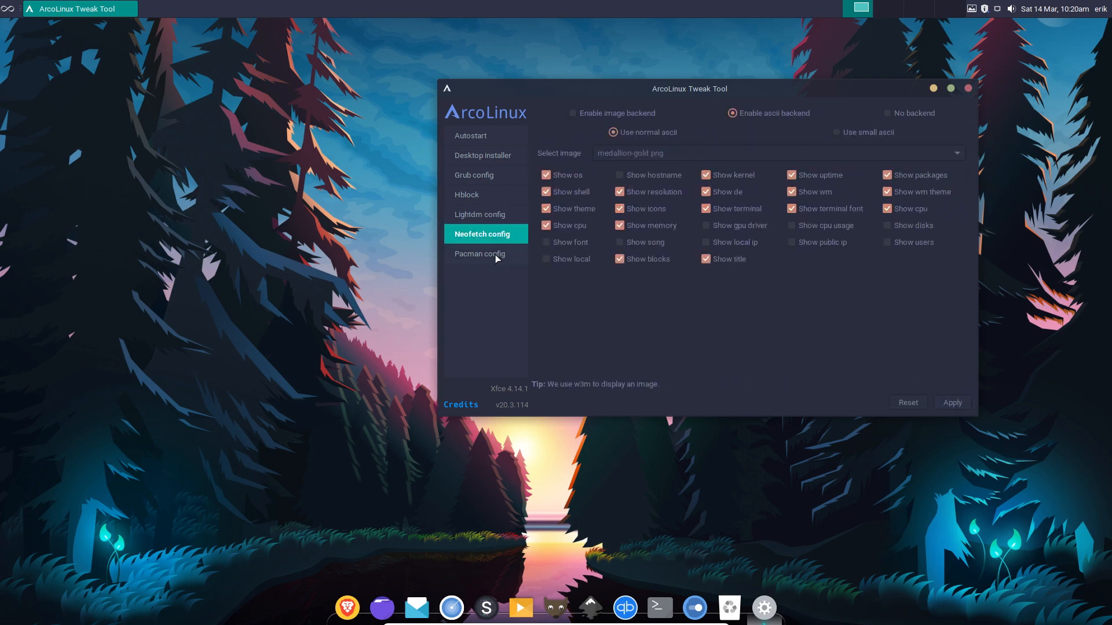
click(495, 257)
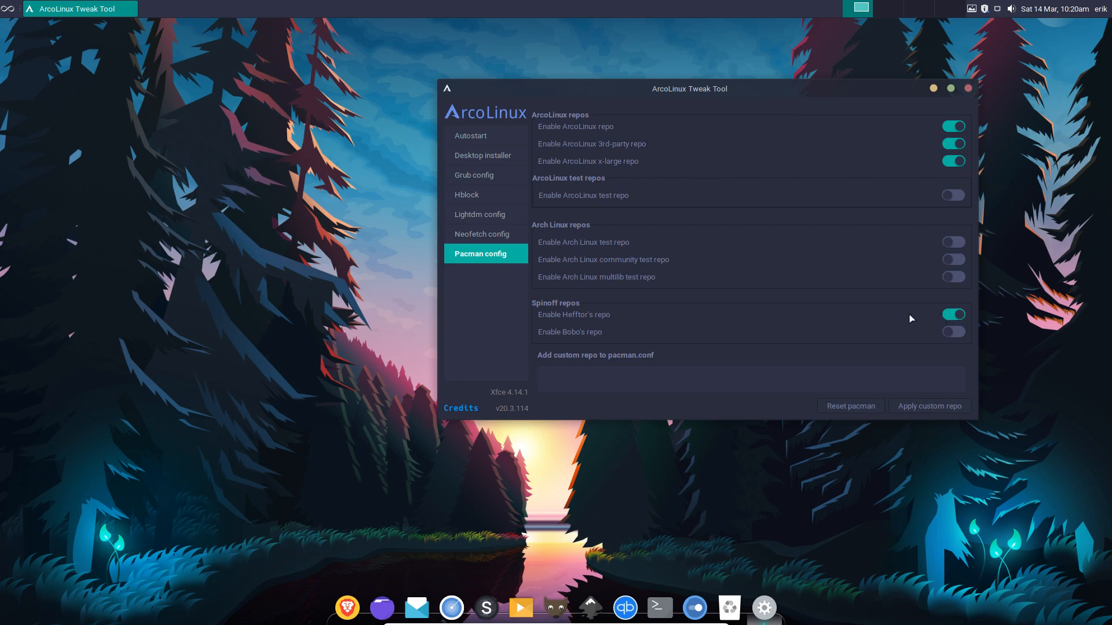
click(968, 88)
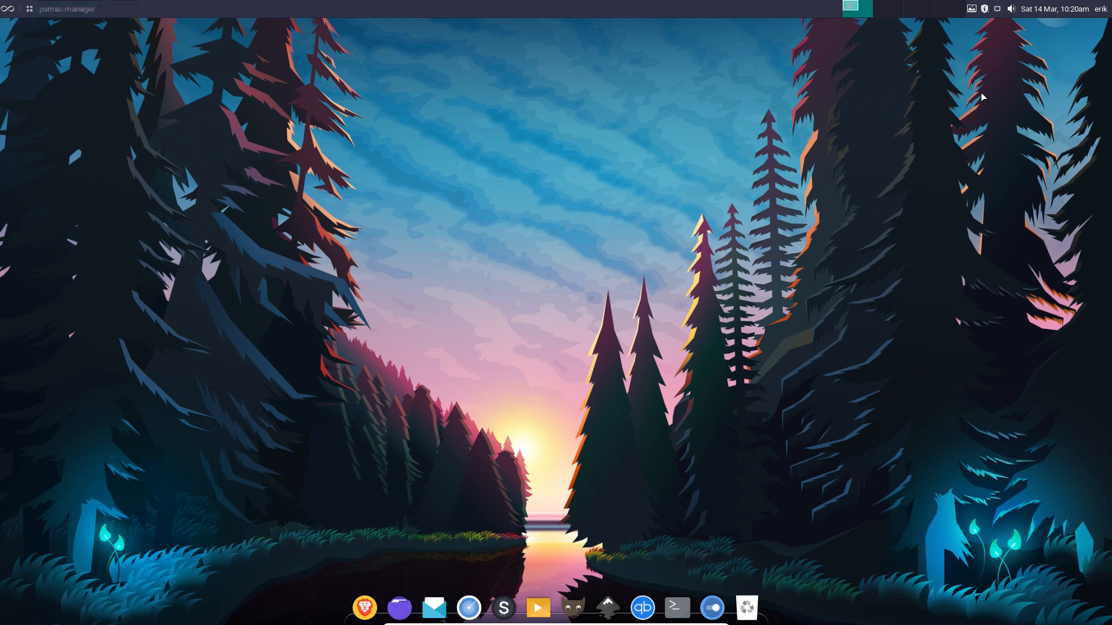
Apply the pending package upgrades in Pamac and authorise them with the password.
drag(355, 30, 524, 82)
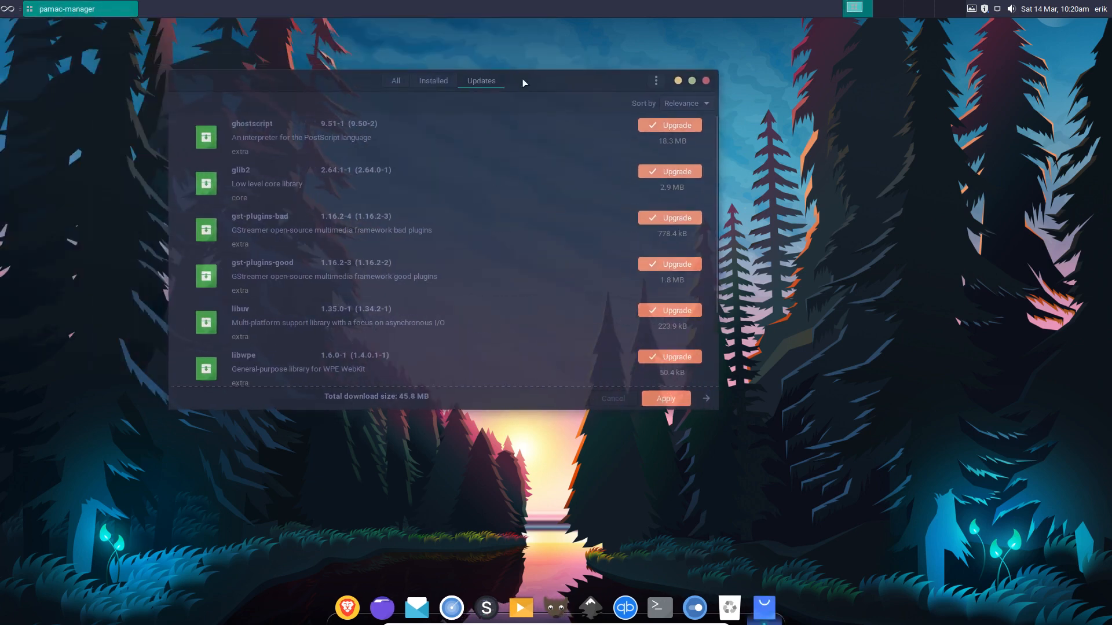
click(660, 399)
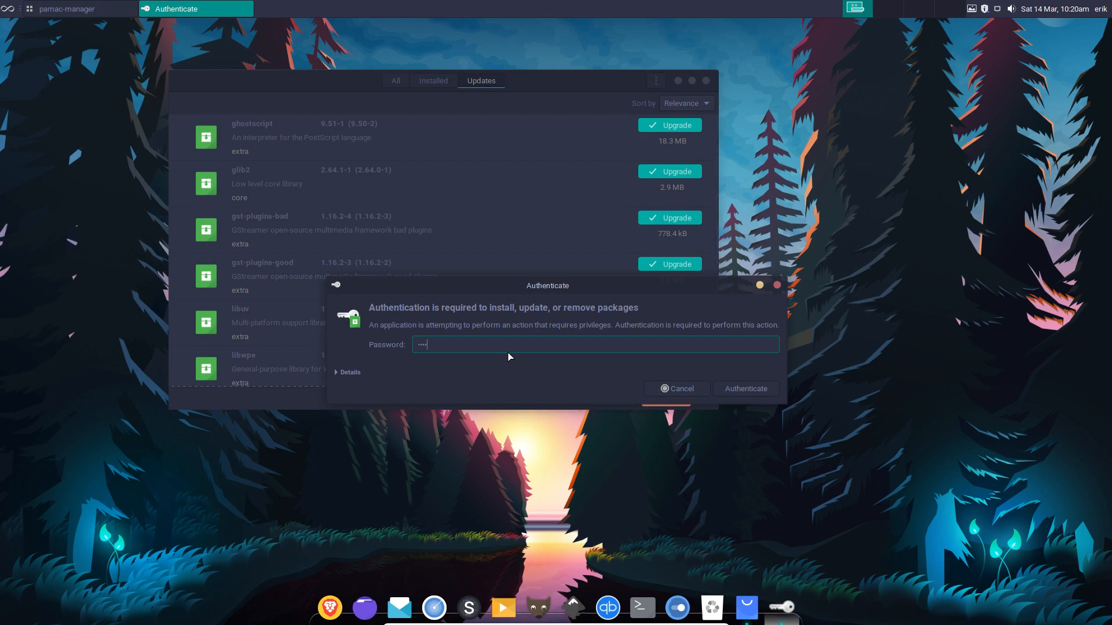
key(Return)
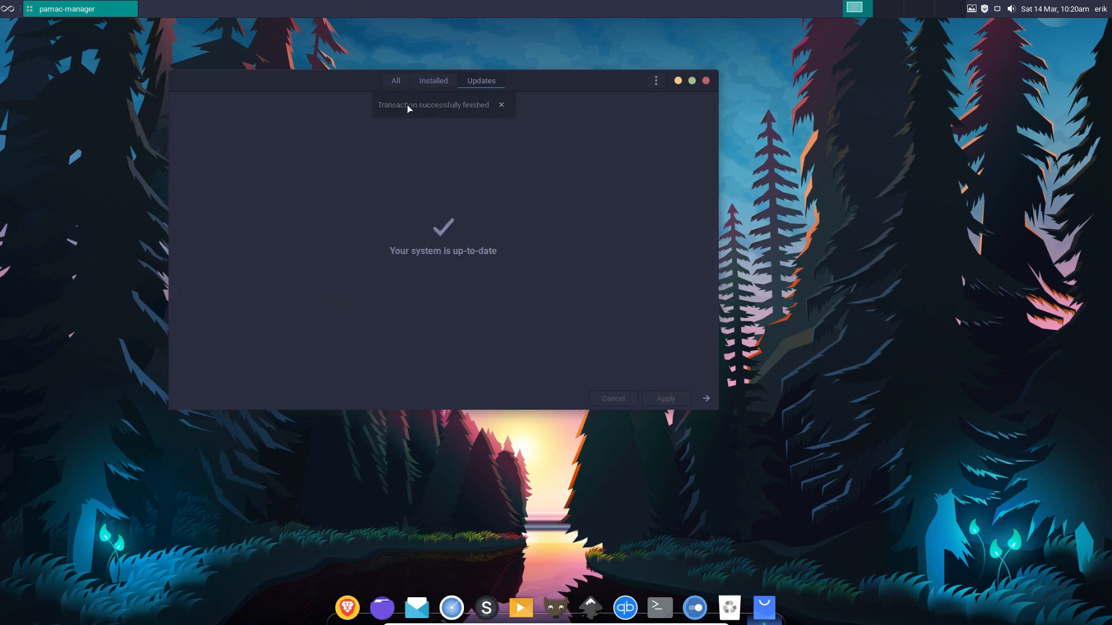
Browse all packages by repository and list those from hefftor-repo.
click(396, 82)
click(232, 82)
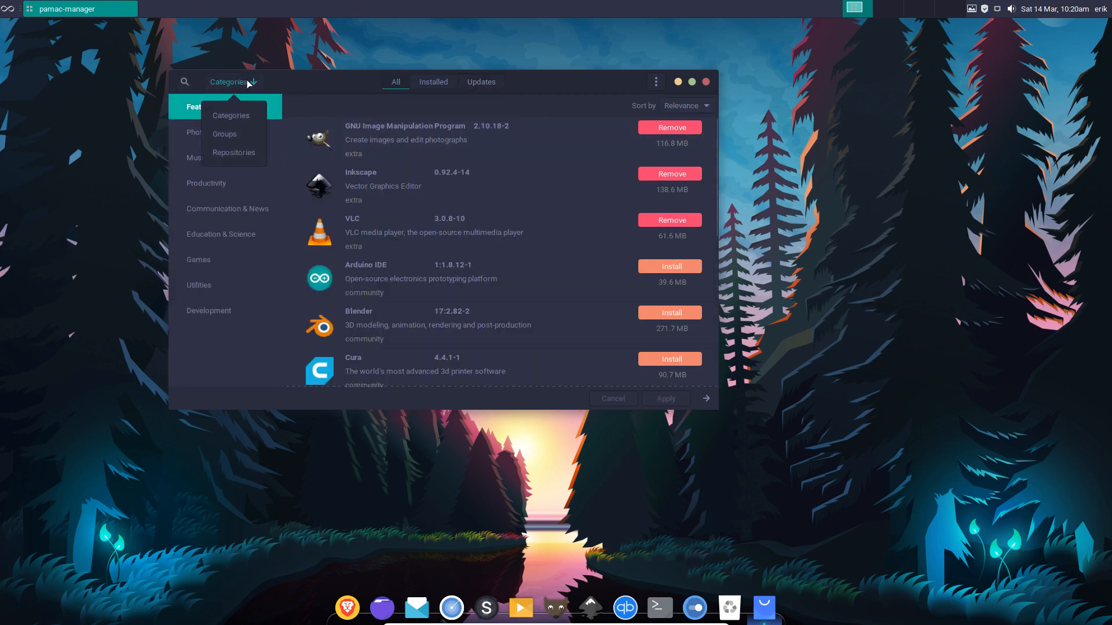
click(242, 153)
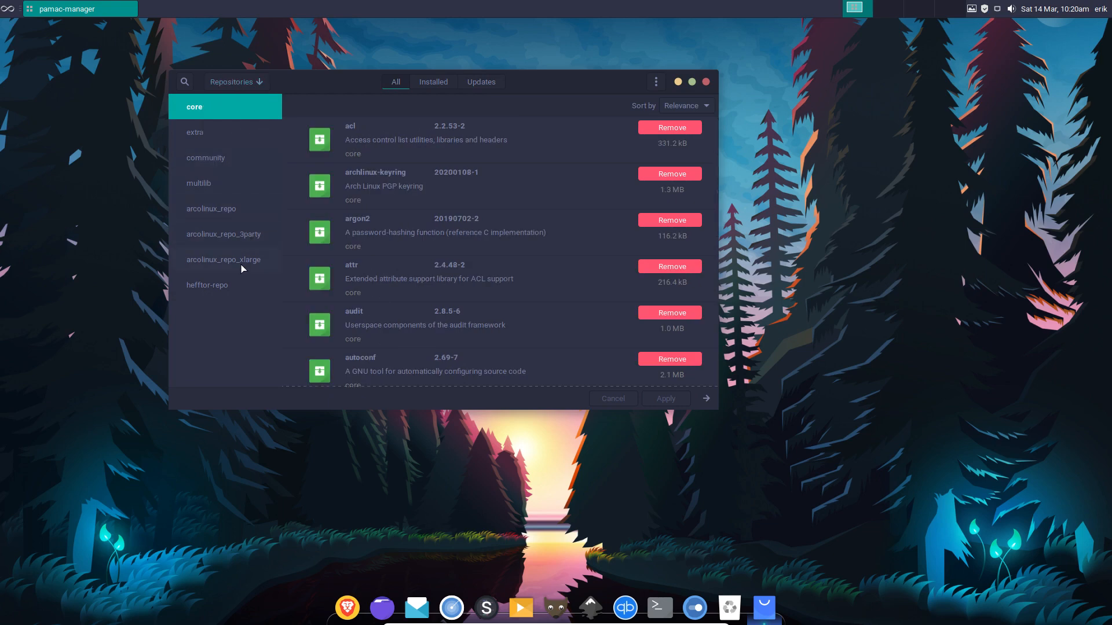
click(265, 293)
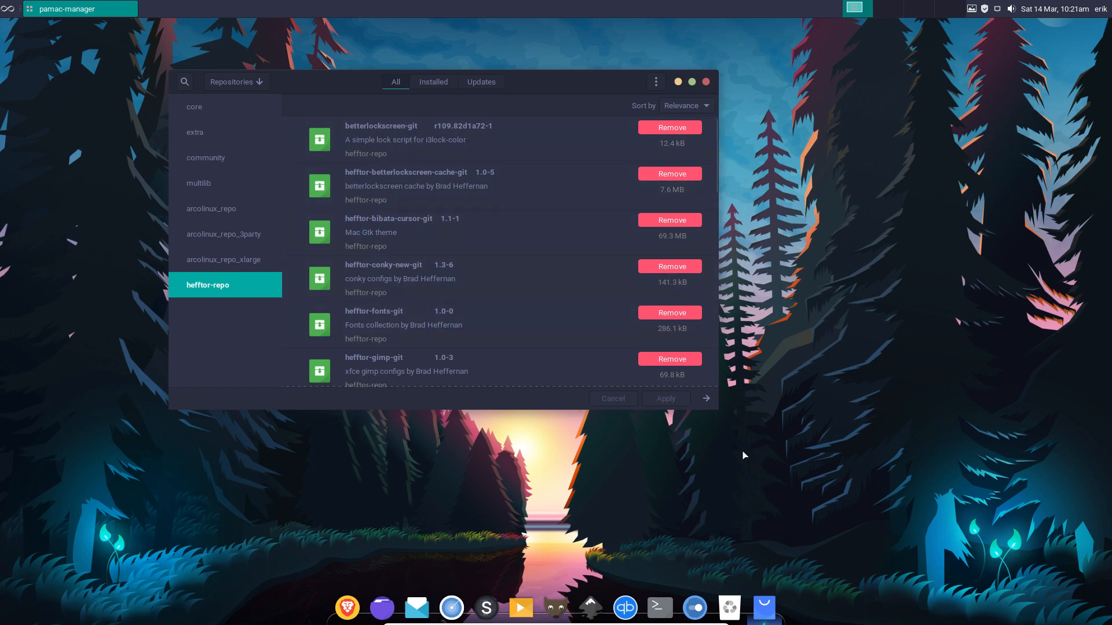
Lock the screen with Super+L, unlock with the password, then open Settings Manager via Ctrl+Alt+M.
key(super+l)
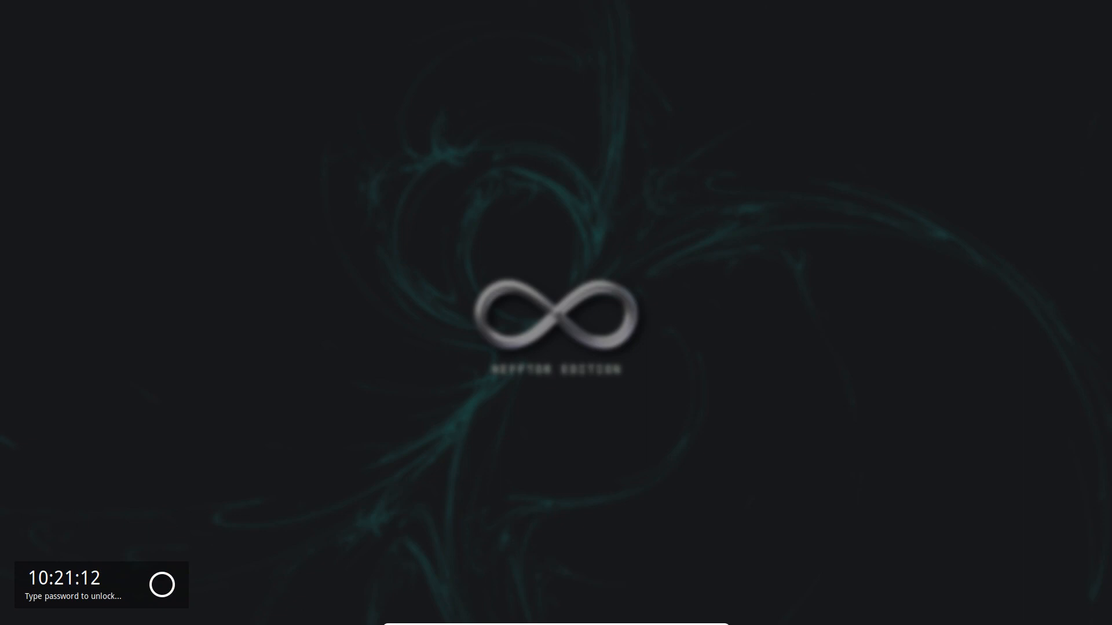
key(Return)
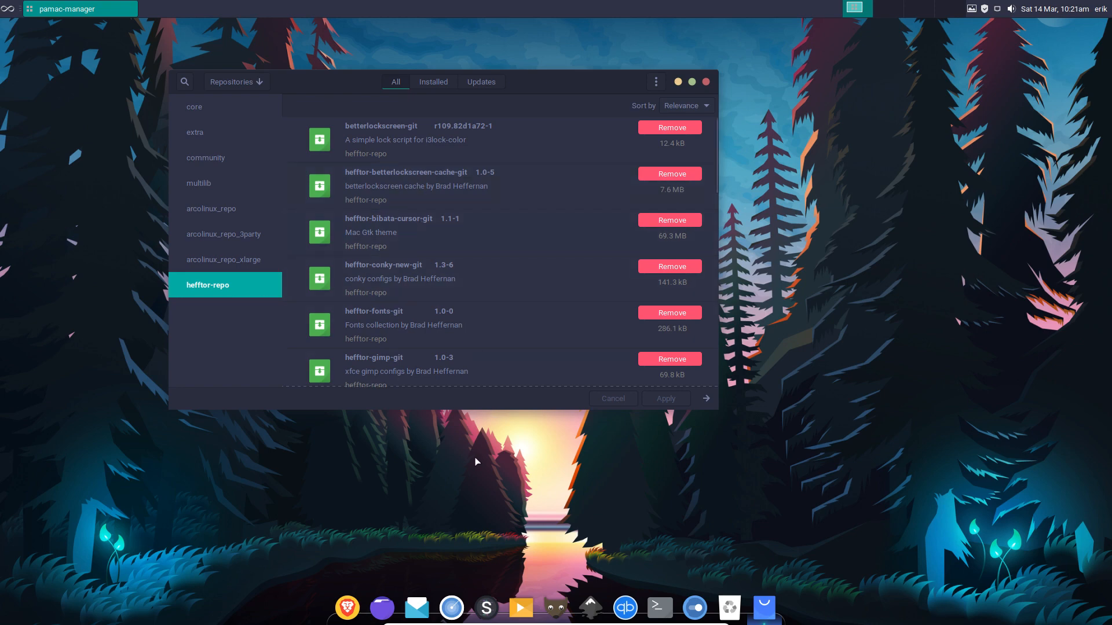
key(ctrl+alt+m)
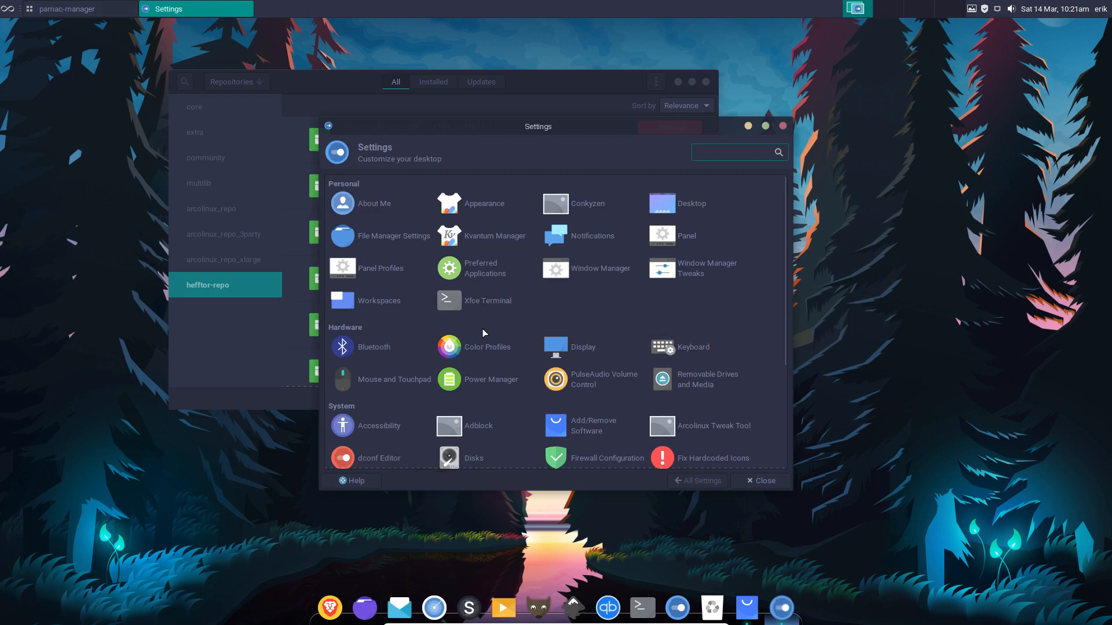
In Mouse and Touchpad's Theme tab, preview Oxygen Neon, revert to Bibata Amber, and close.
click(413, 380)
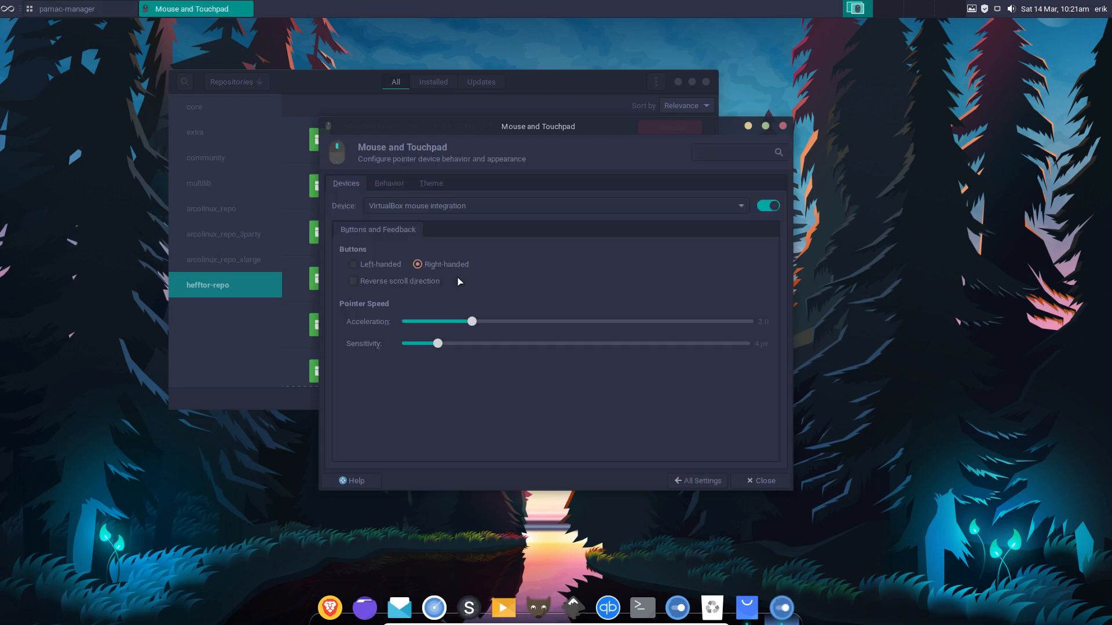
click(443, 183)
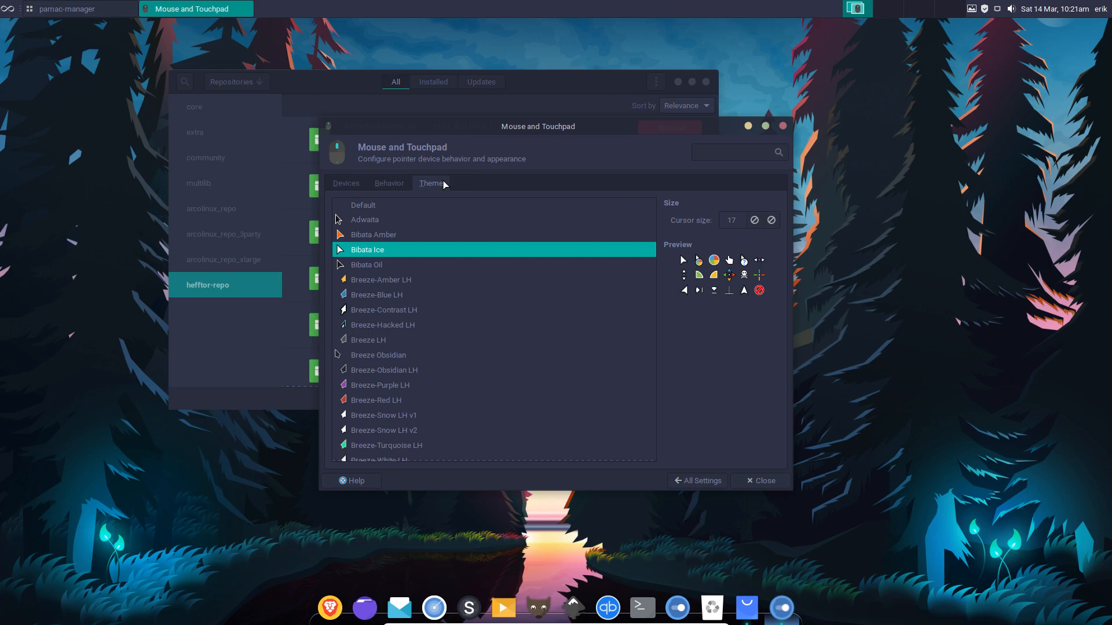
click(386, 236)
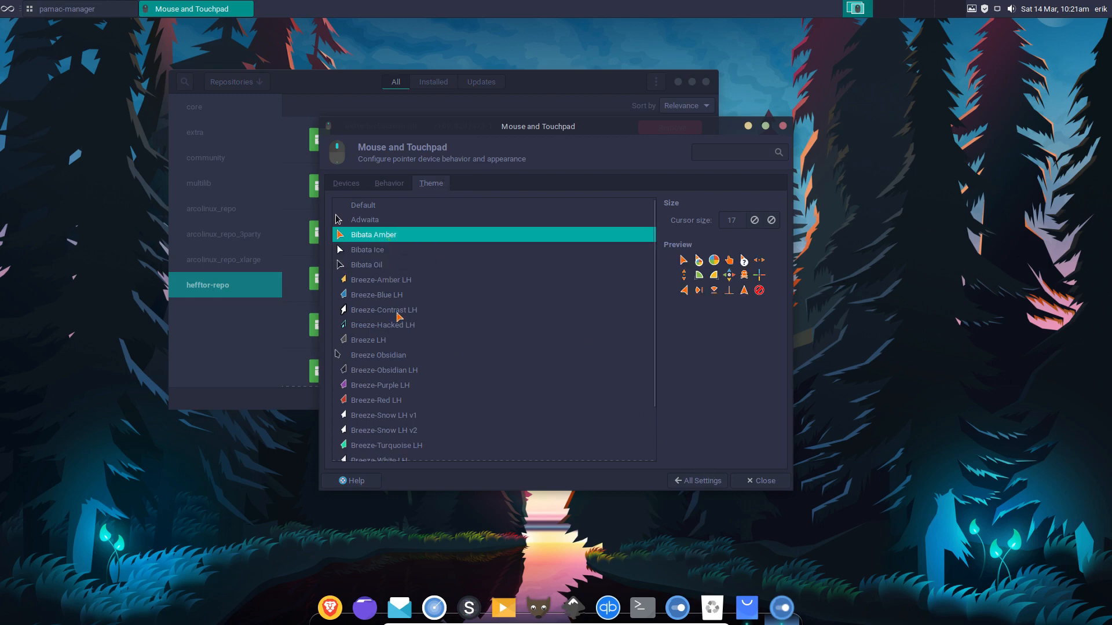
scroll(398, 352, down, 2)
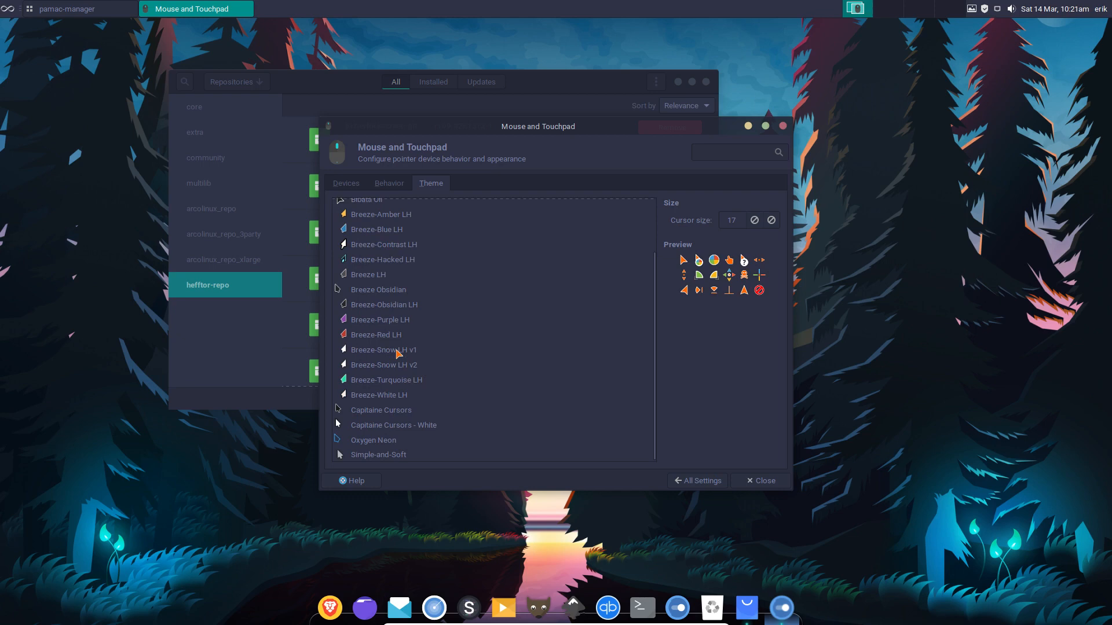
click(389, 440)
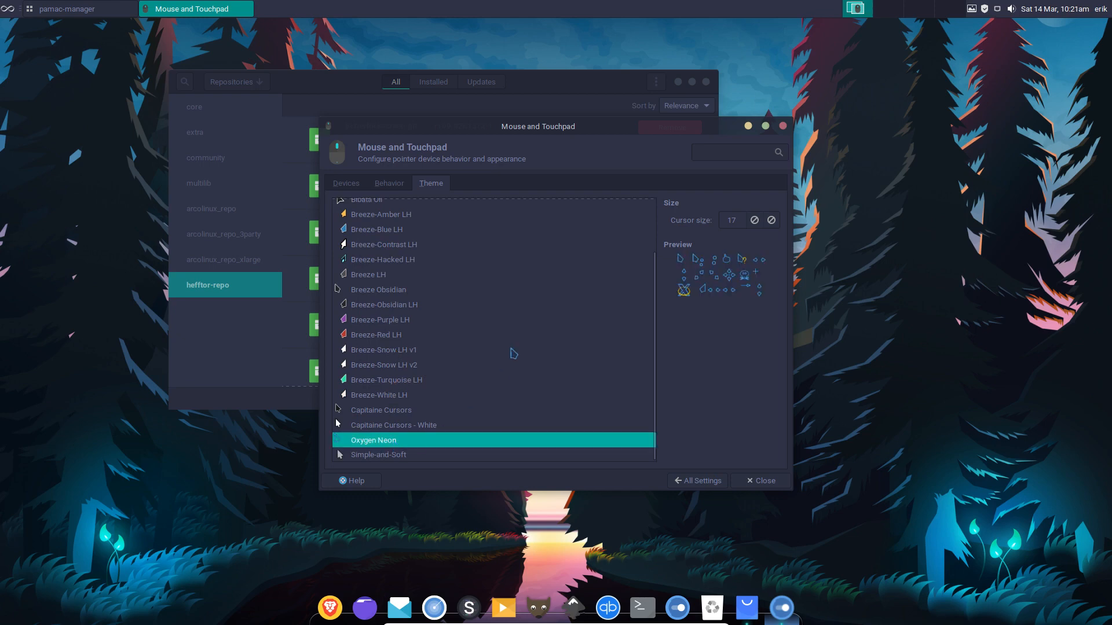
scroll(382, 292, up, 3)
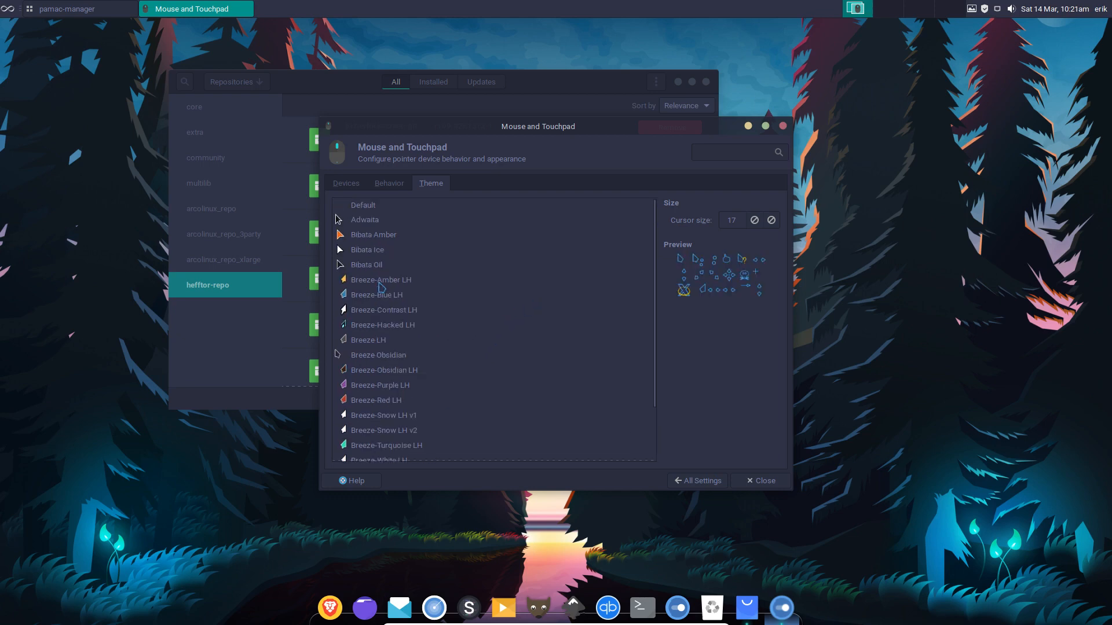
click(380, 238)
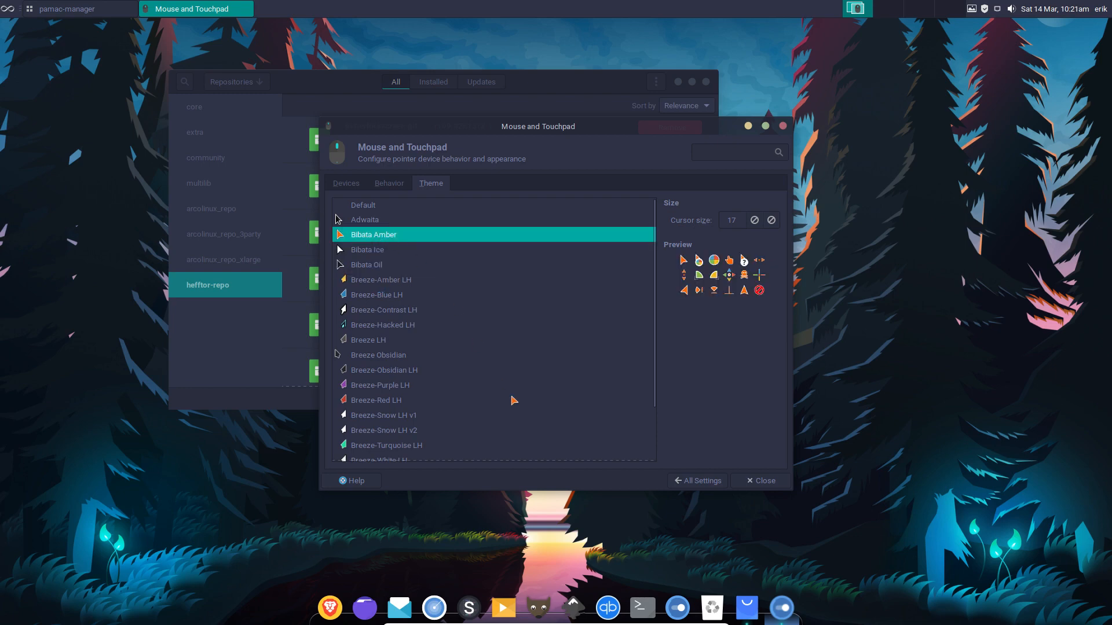
click(768, 482)
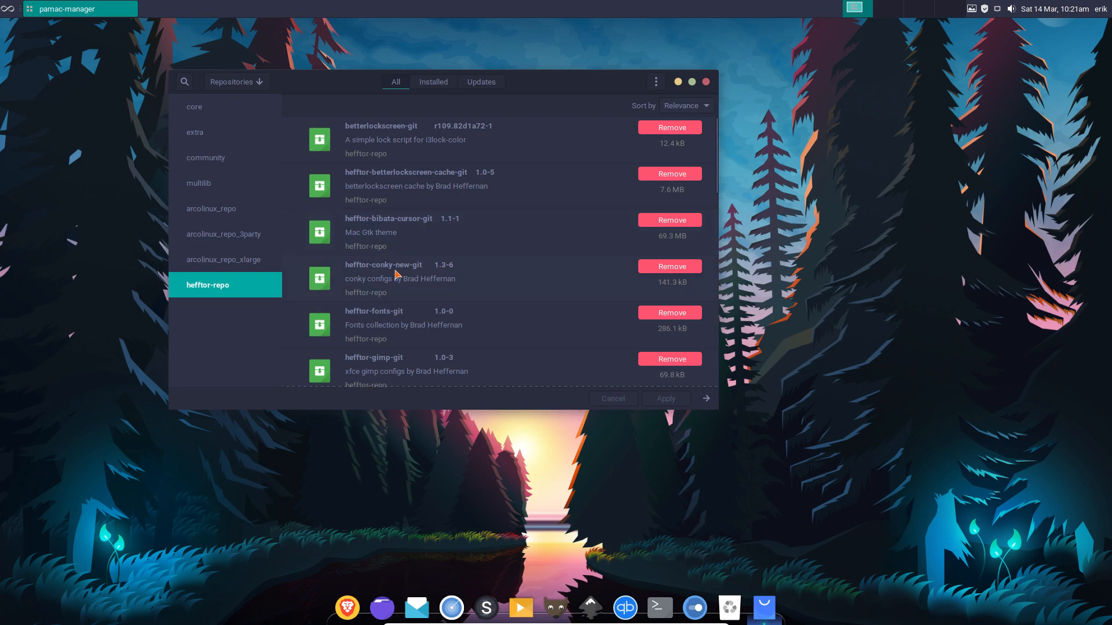
Scroll through the hefftor-repo package list, then close Pamac.
scroll(397, 272, down, 2)
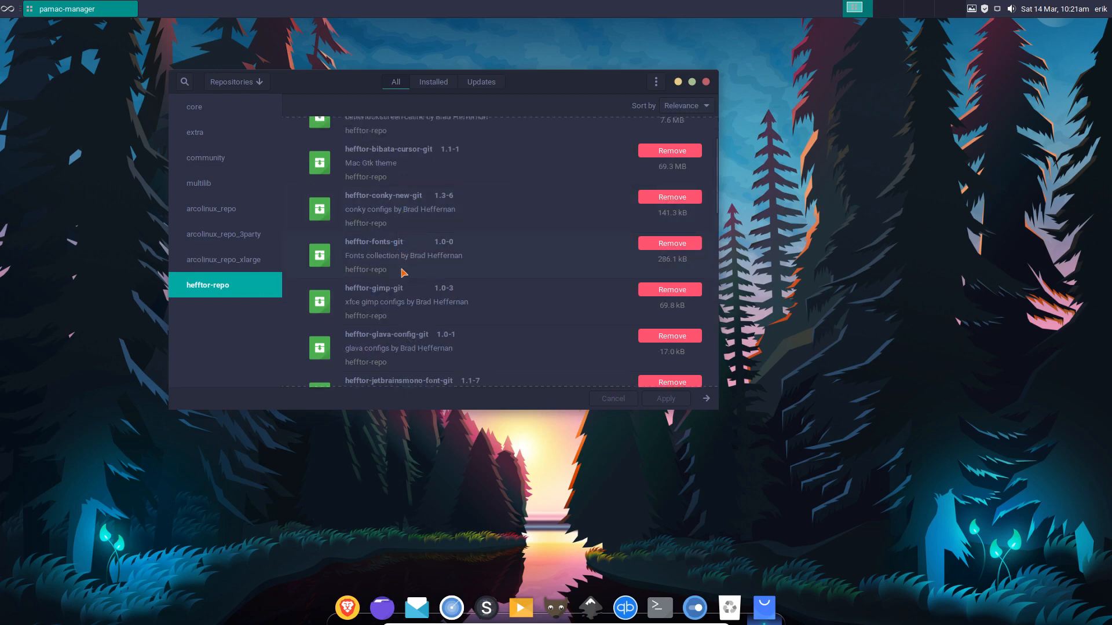
scroll(404, 276, down, 3)
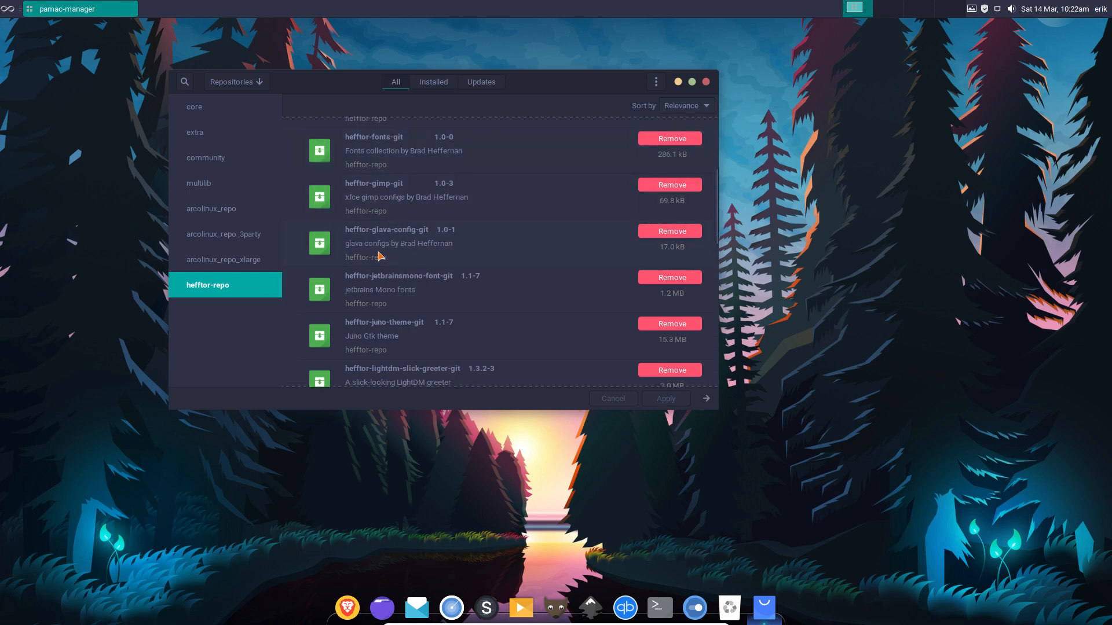
scroll(415, 290, down, 1)
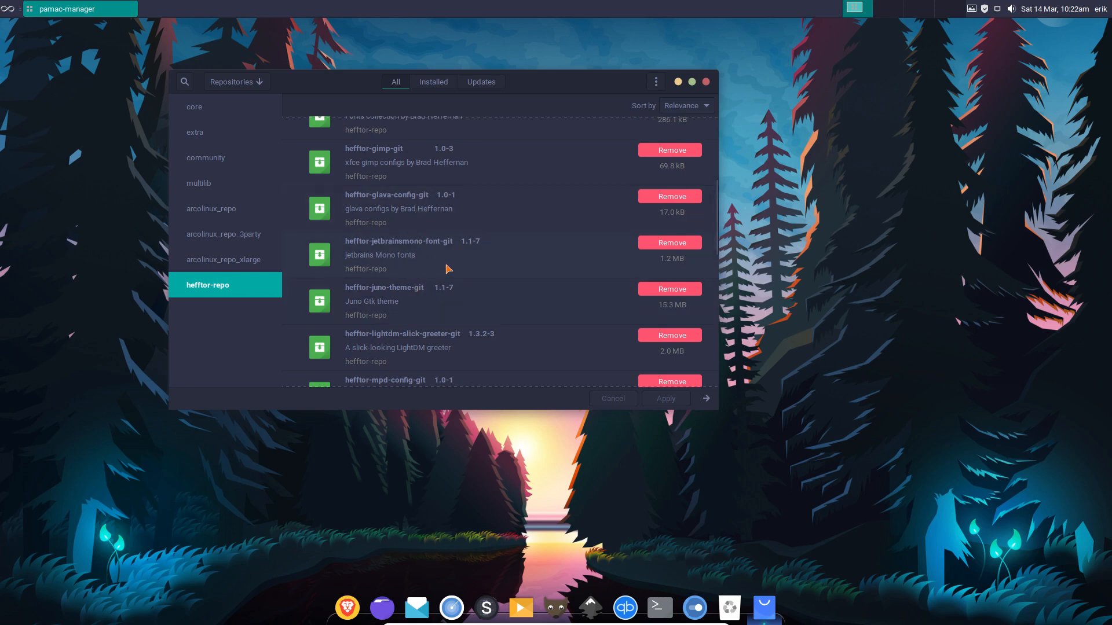
scroll(448, 268, down, 3)
scroll(447, 268, down, 3)
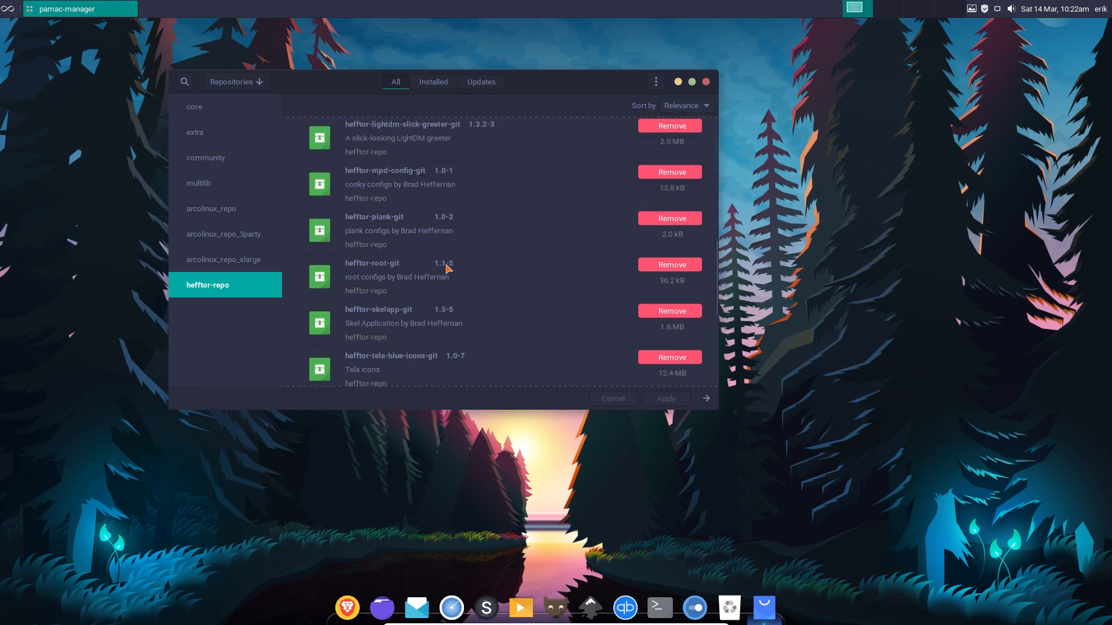
scroll(448, 268, down, 2)
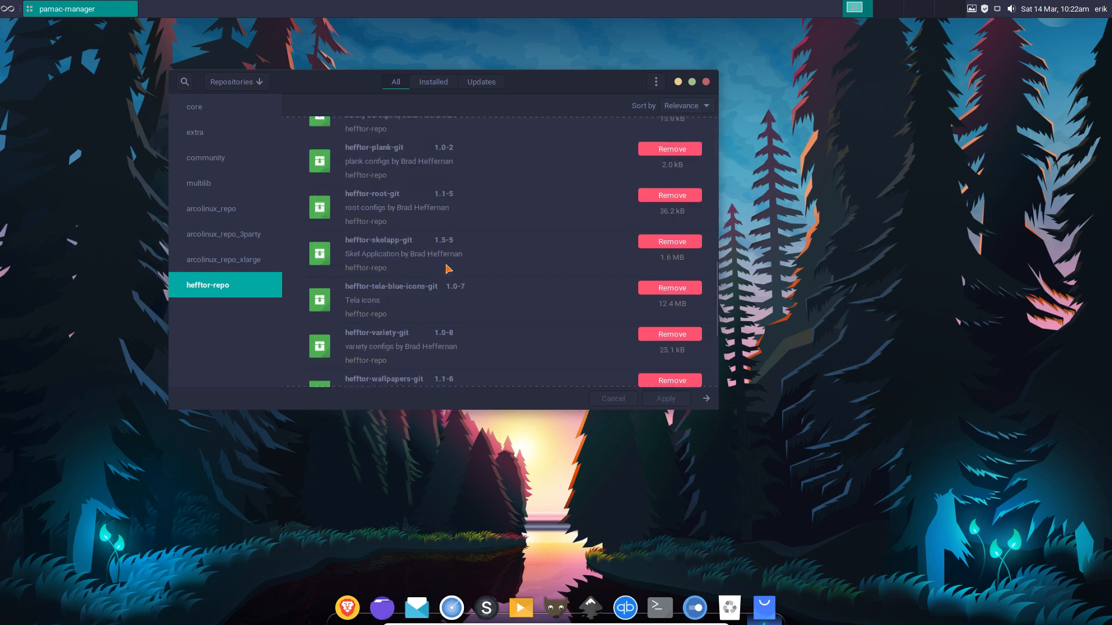
scroll(448, 268, down, 3)
scroll(448, 268, down, 10)
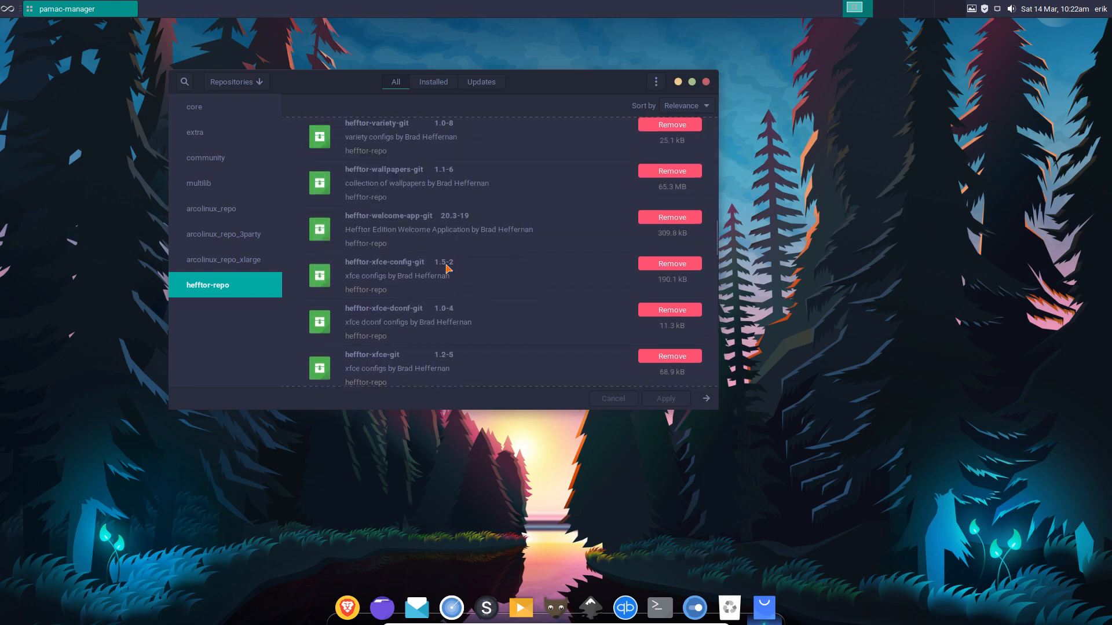
scroll(447, 269, down, 10)
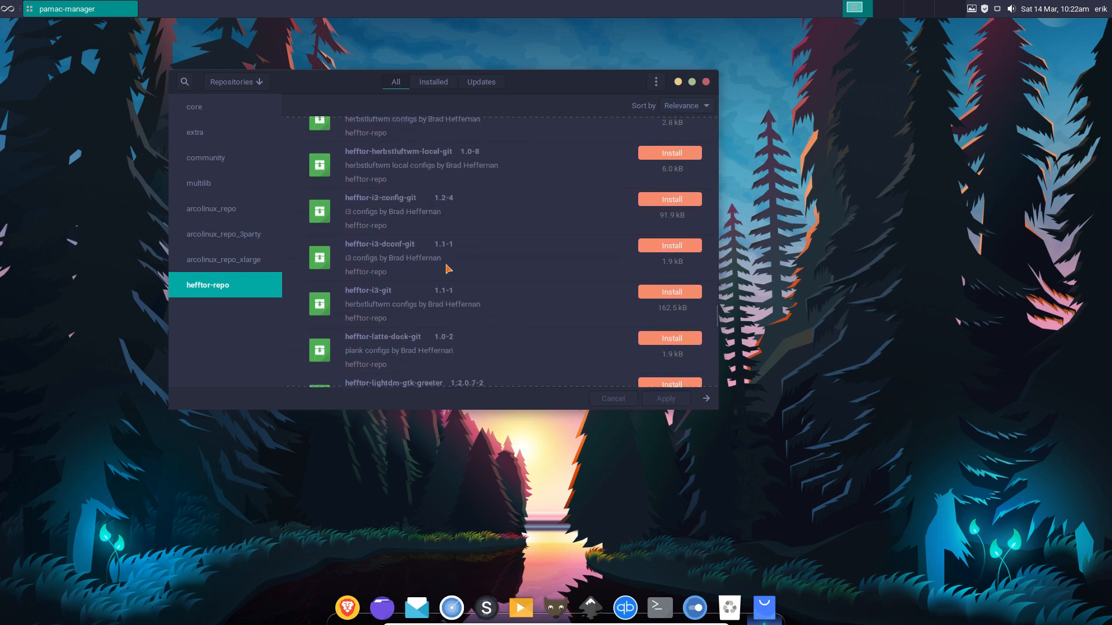
click(706, 82)
Open and dismiss the desktop context menu, then search the application menu for 'conk'.
right_click(343, 178)
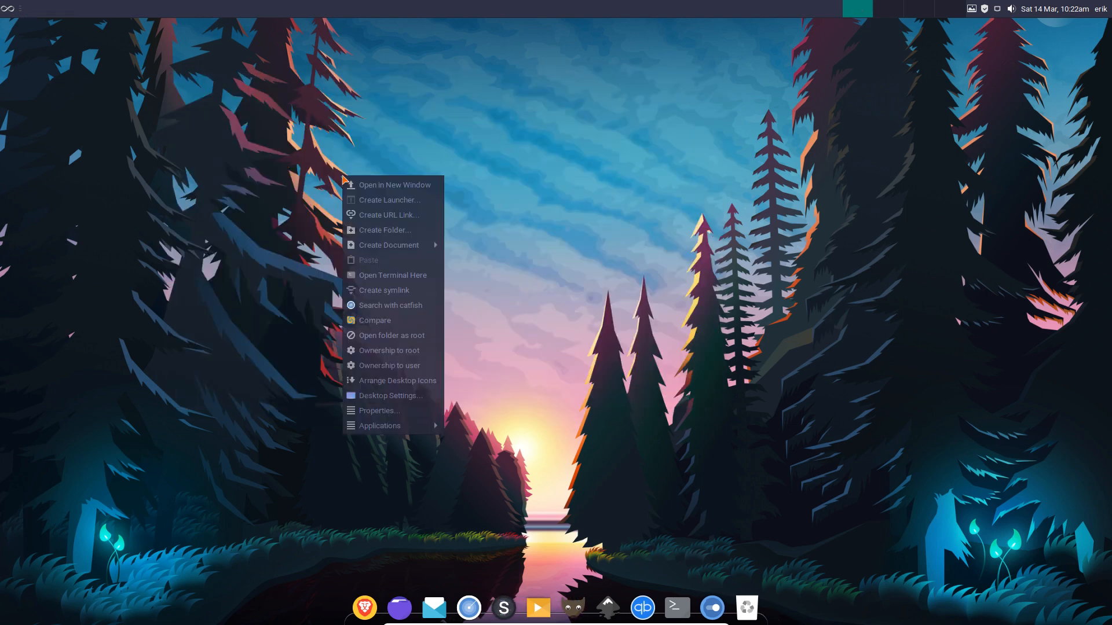
click(242, 297)
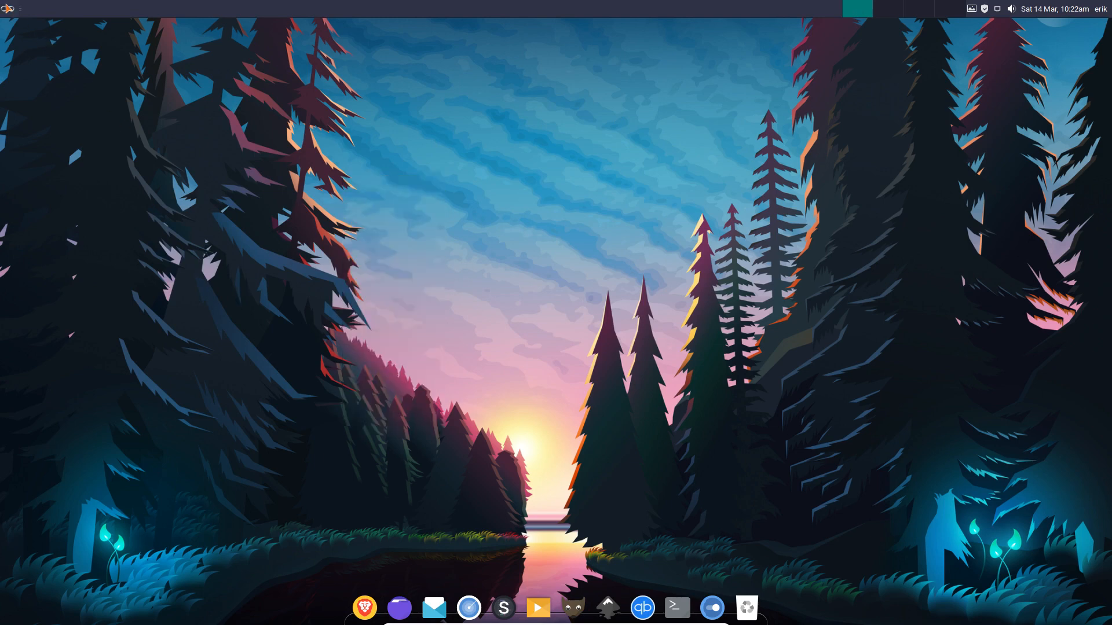
click(8, 8)
text(conk)
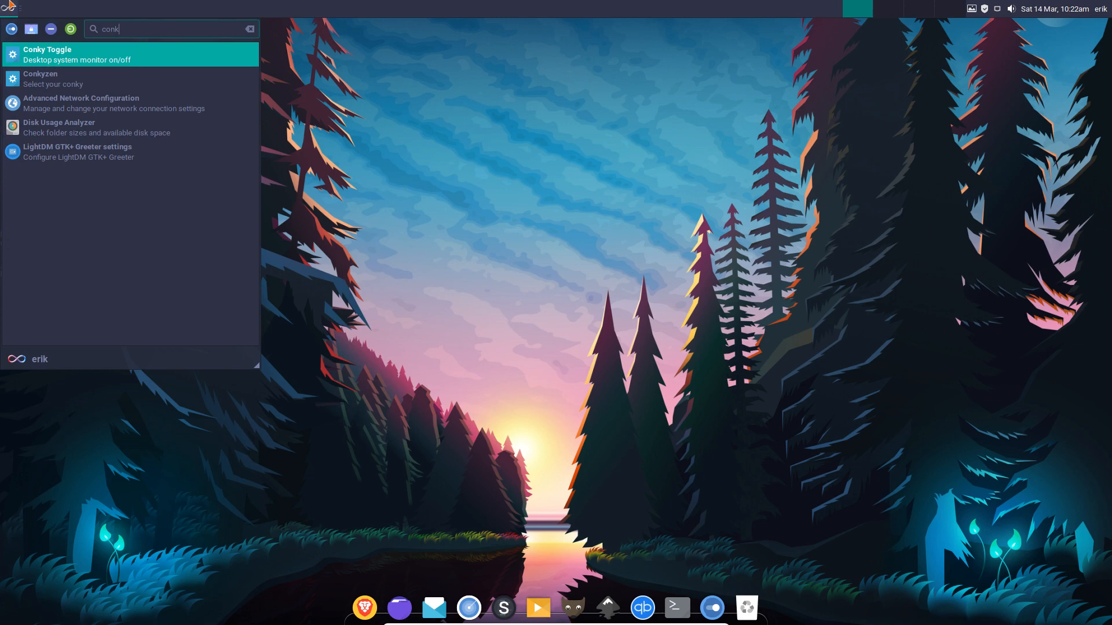
Toggle Conky with Super+C three times so it stays visible, then search the menu for 'conk' again.
click(470, 393)
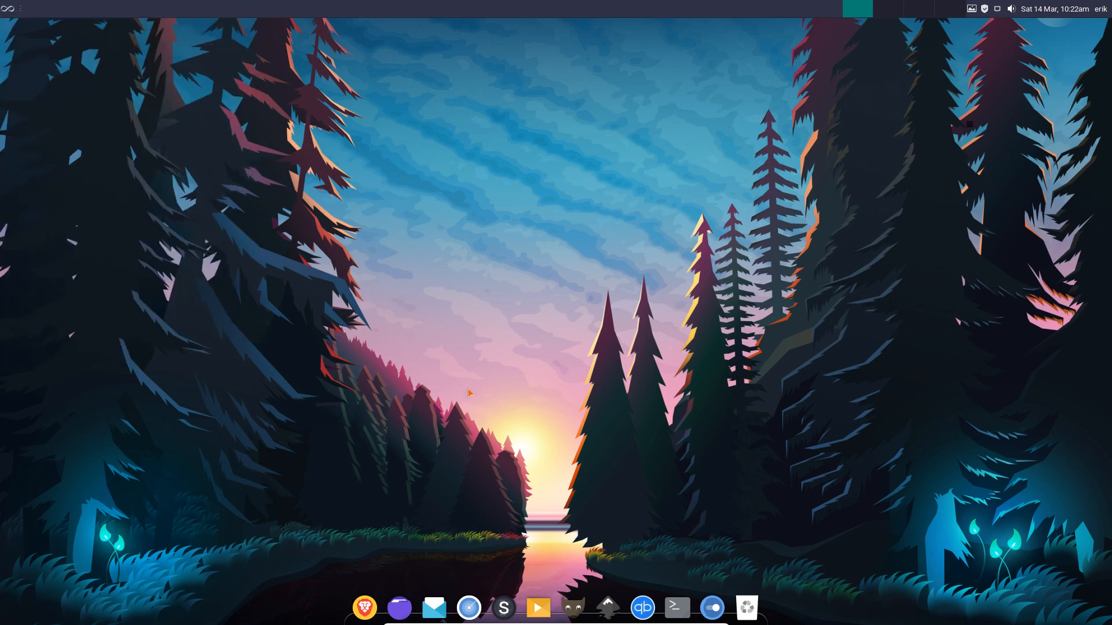
key(super+c)
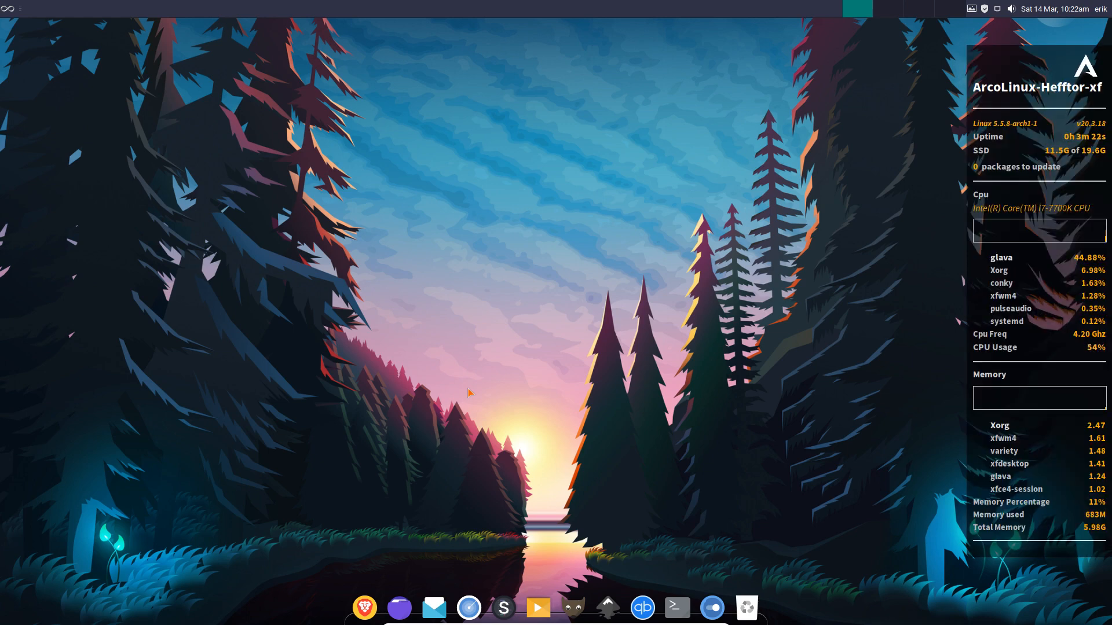
key(super+c)
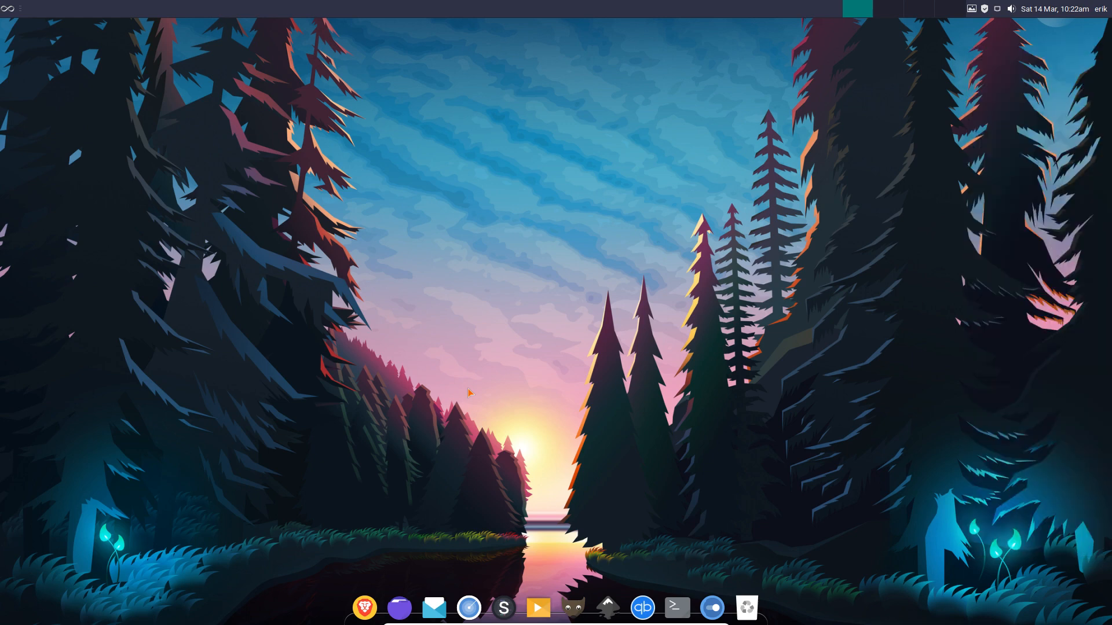
key(super+c)
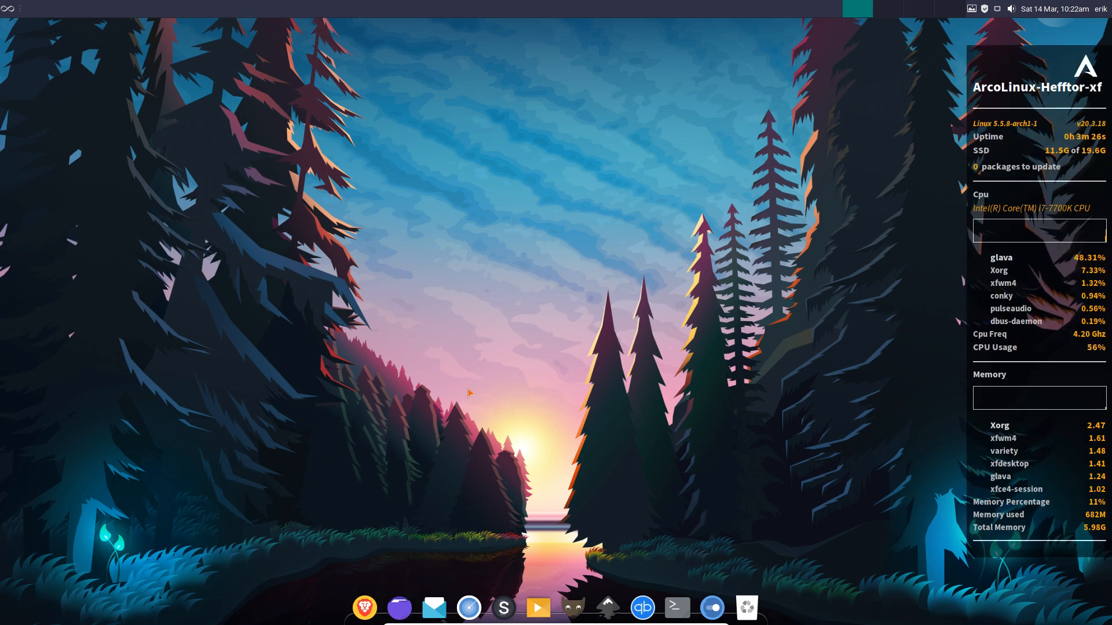
click(9, 9)
text(conk)
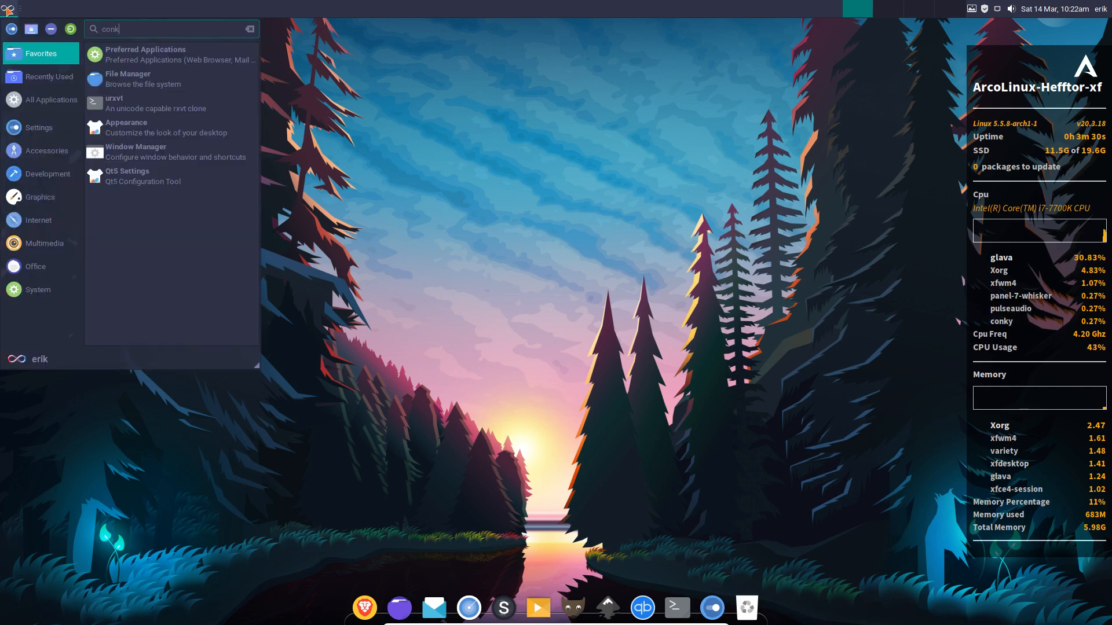
Browse the Conky Manager list and uncheck the AUR-ArcoLinux conky.
click(109, 86)
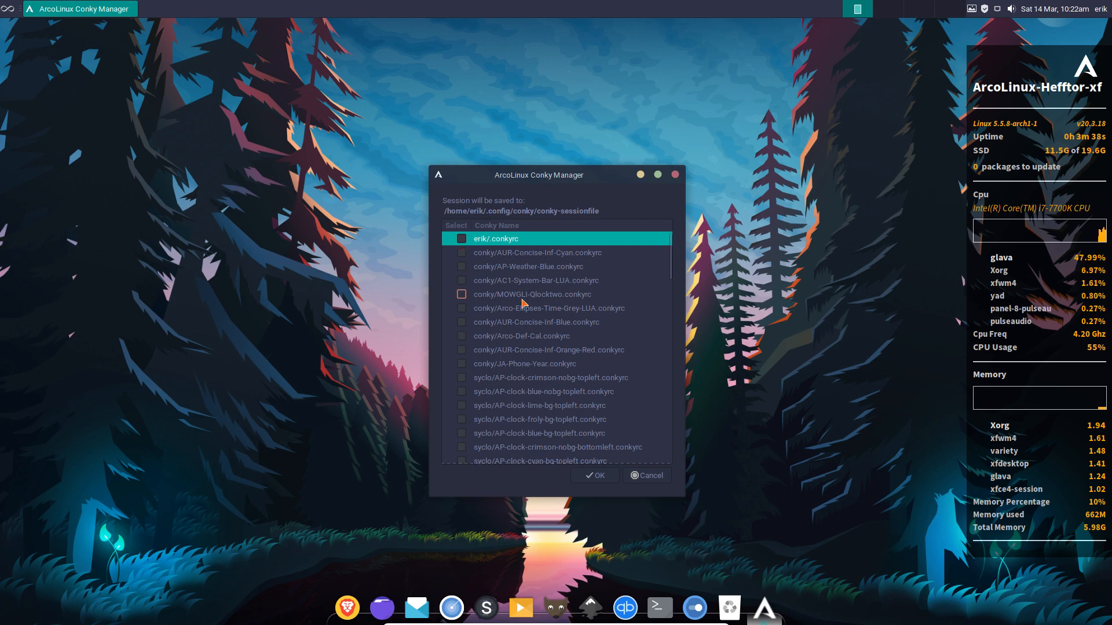
scroll(523, 300, down, 3)
scroll(523, 301, down, 10)
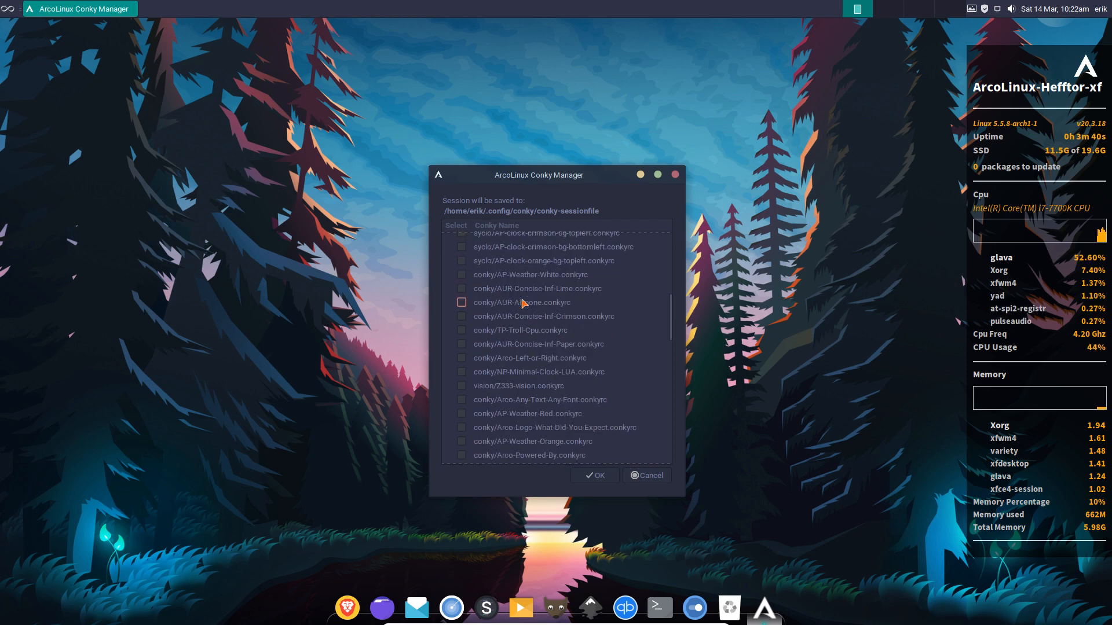
scroll(523, 301, down, 10)
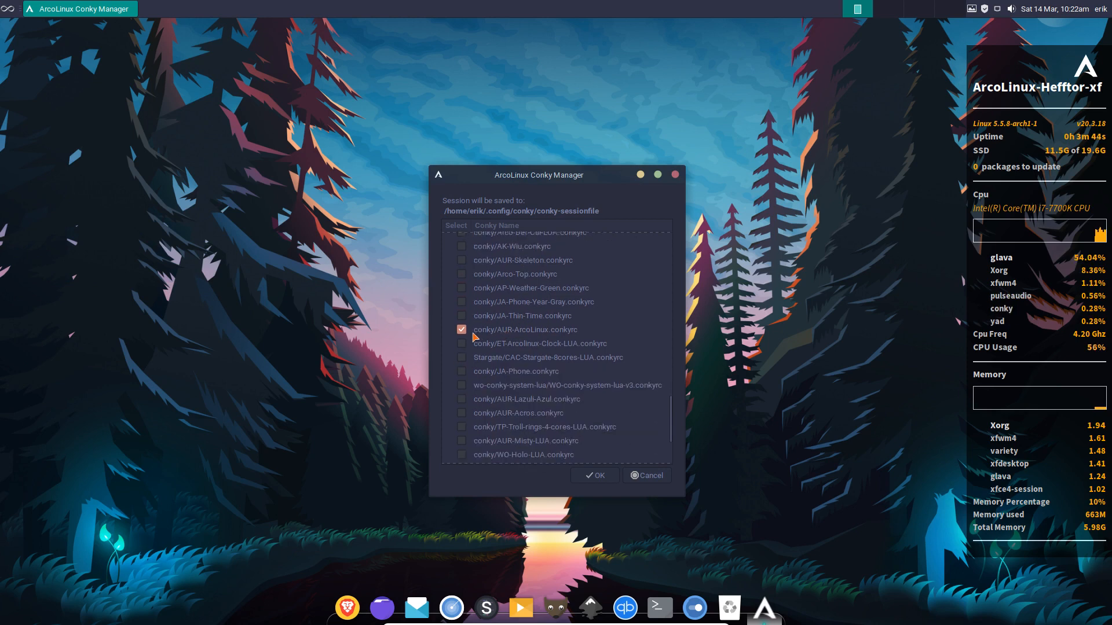
click(462, 330)
scroll(554, 363, down, 3)
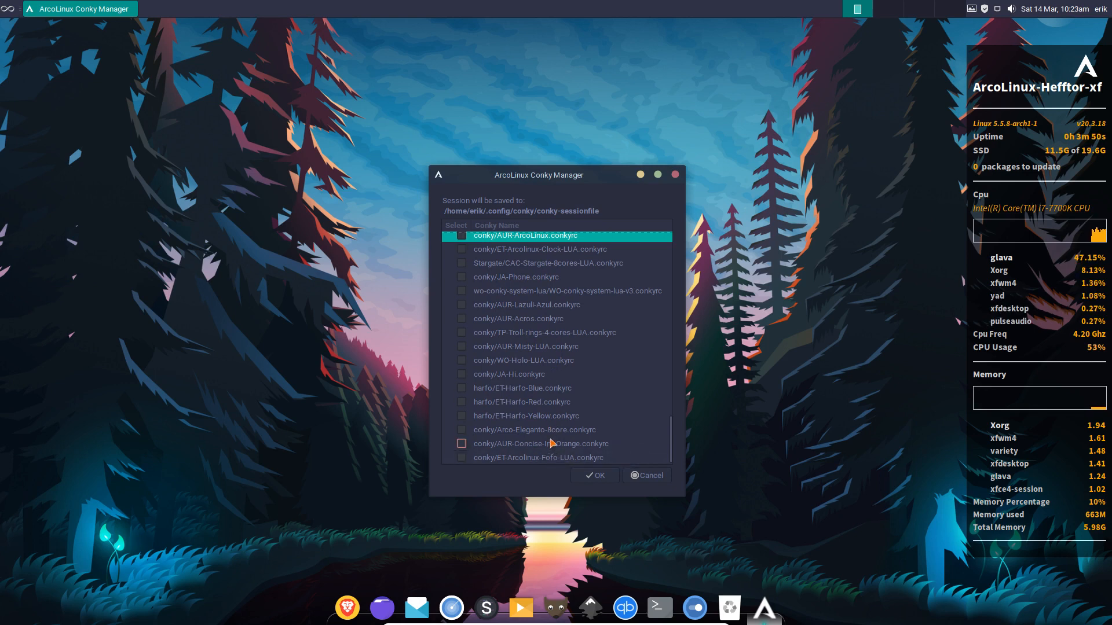
scroll(545, 373, up, 6)
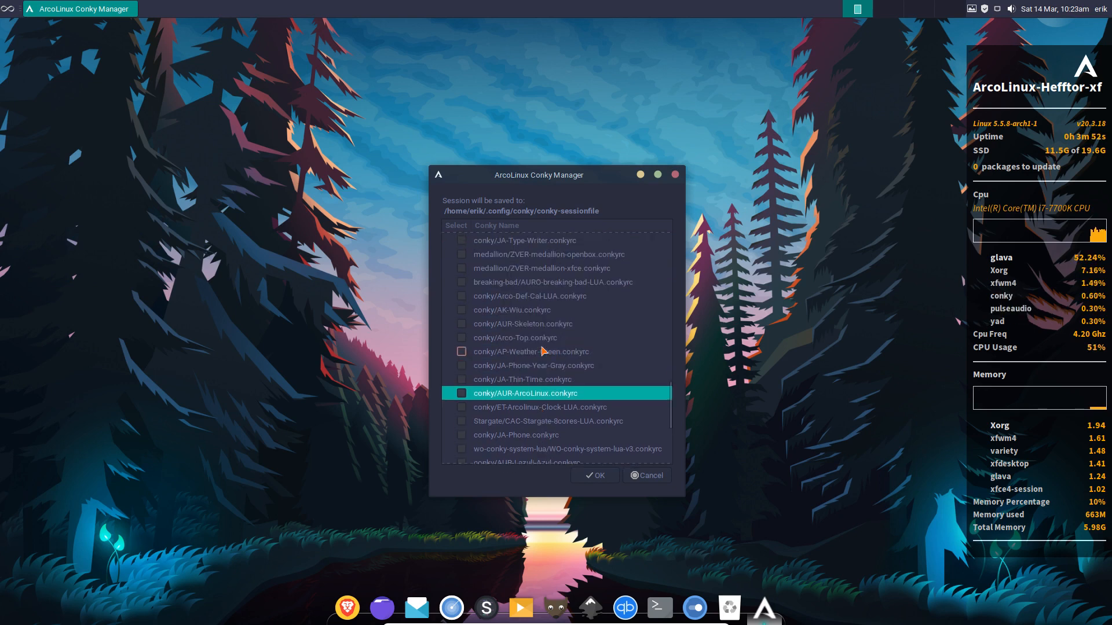
scroll(543, 350, up, 6)
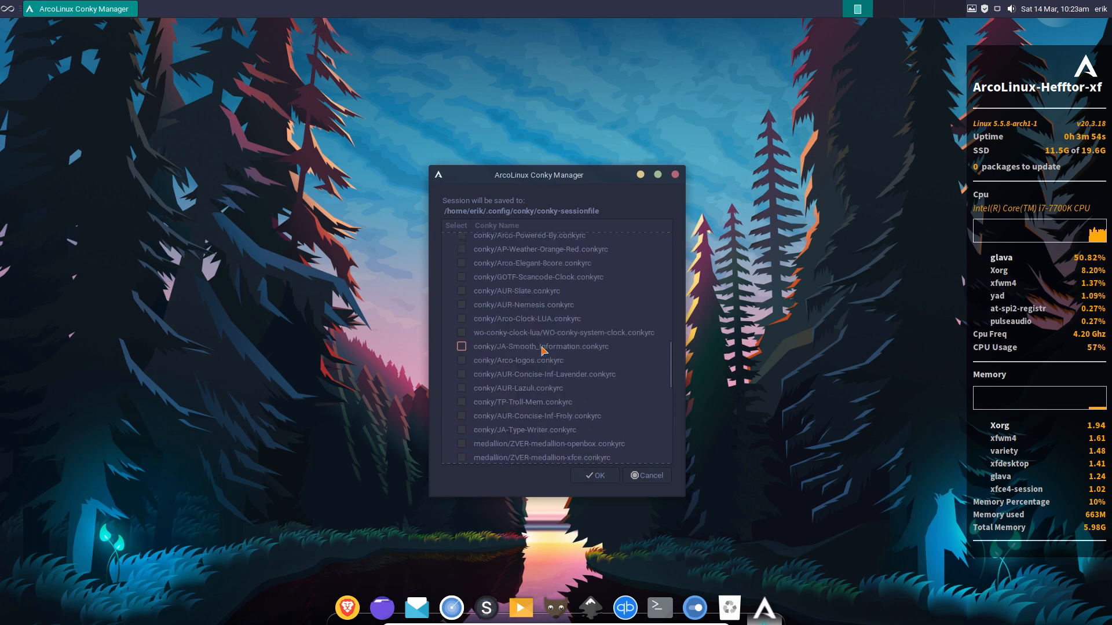
scroll(543, 350, up, 6)
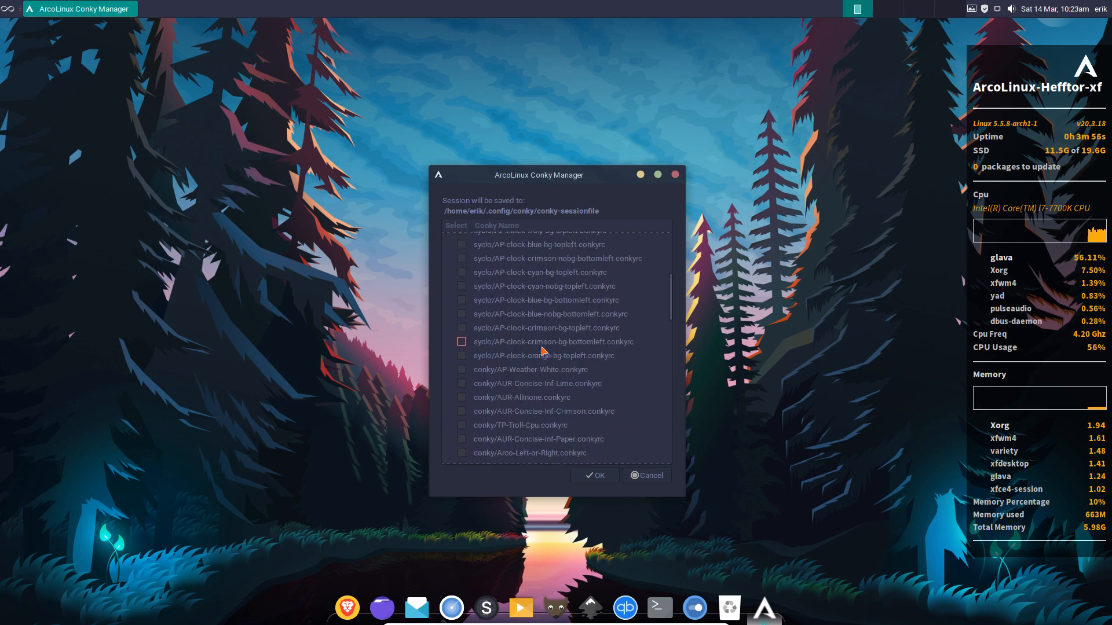
scroll(542, 350, up, 2)
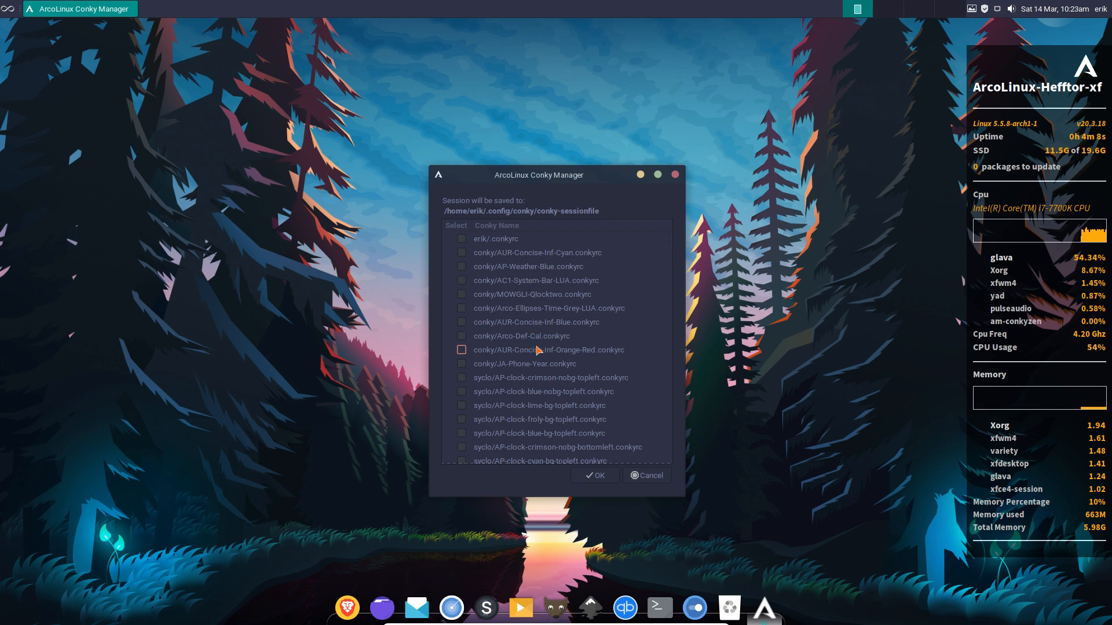
Scroll the list, close Conky Manager without choosing one, and confirm killing running conkys.
scroll(537, 350, down, 5)
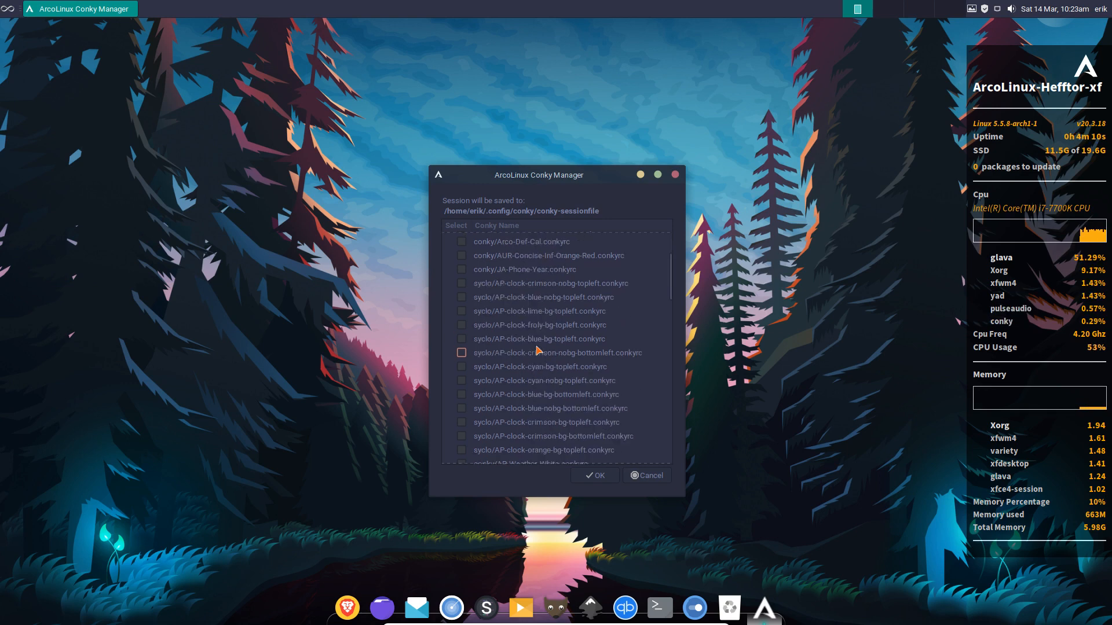
scroll(538, 350, down, 1)
scroll(537, 351, down, 7)
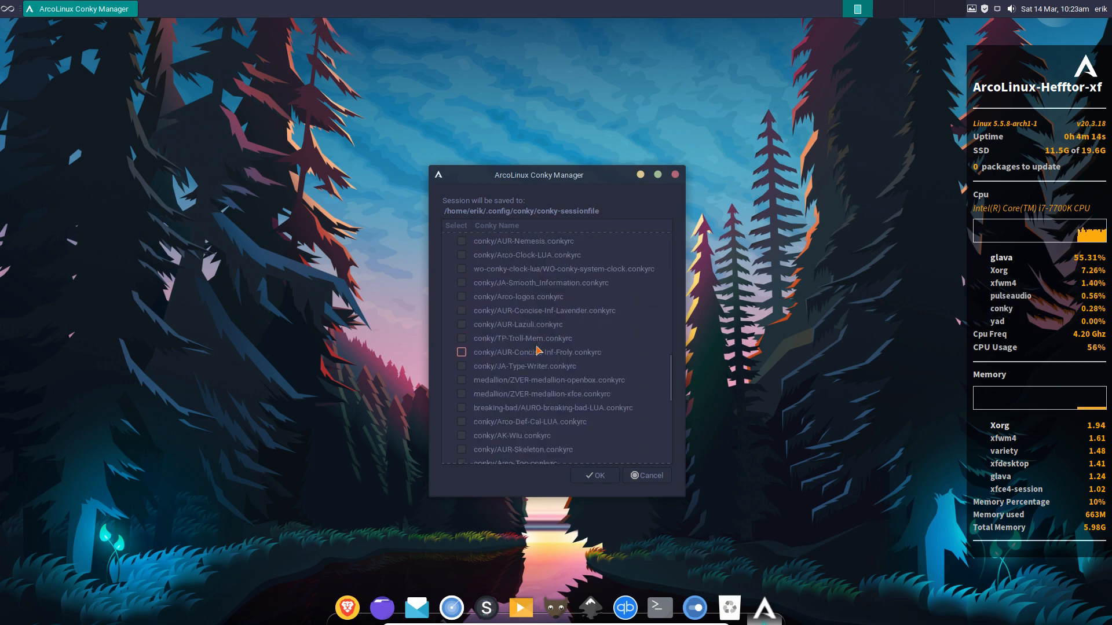
scroll(537, 351, down, 4)
scroll(537, 350, down, 1)
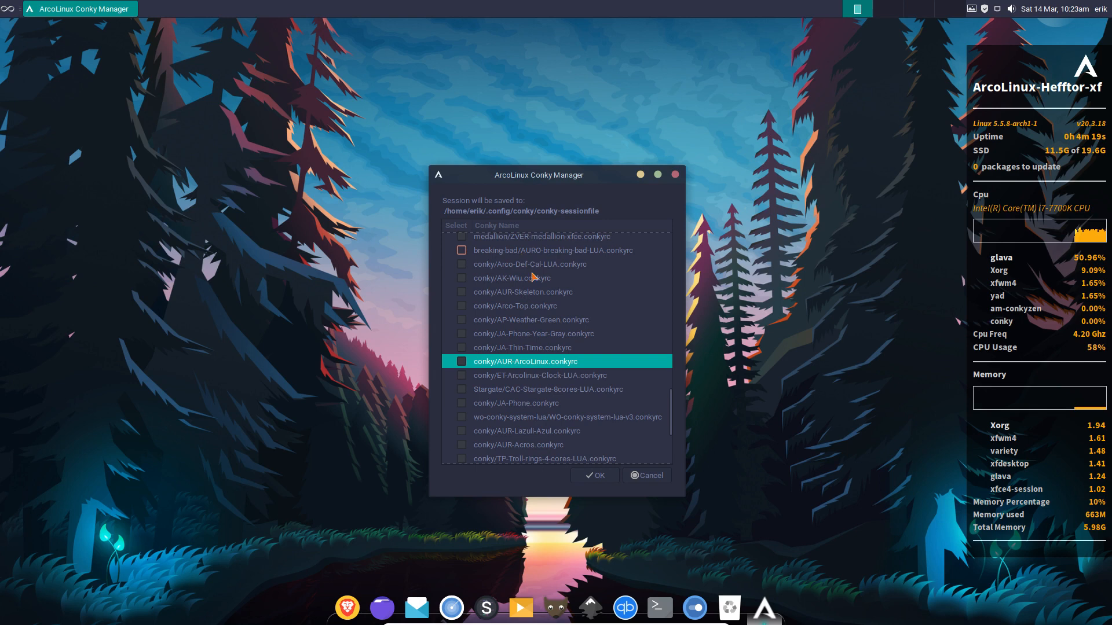
scroll(533, 353, down, 2)
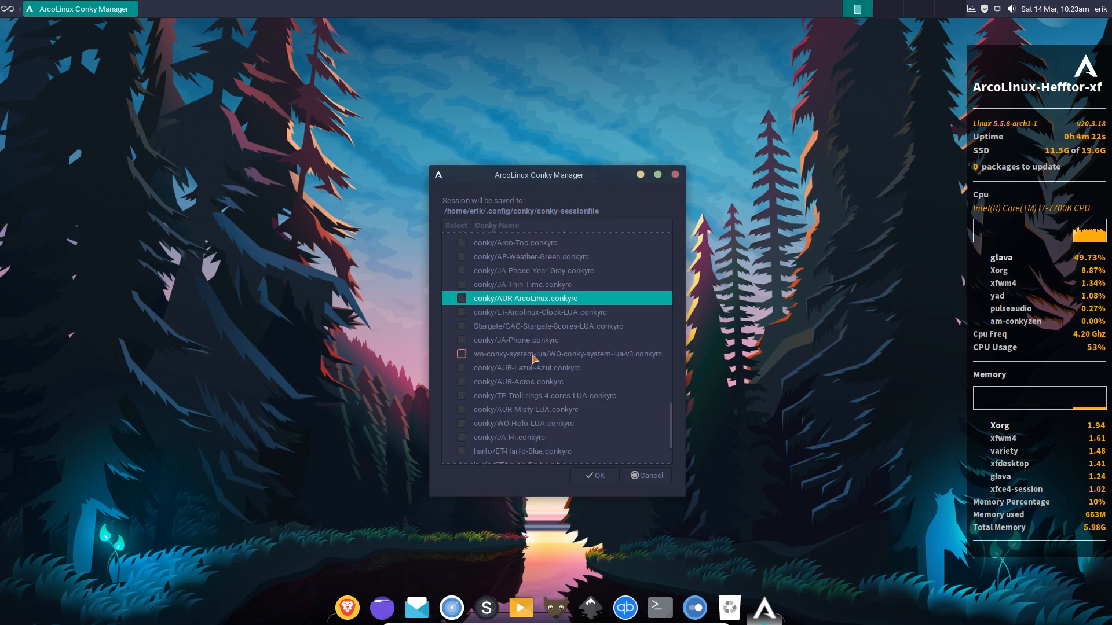
scroll(533, 359, down, 2)
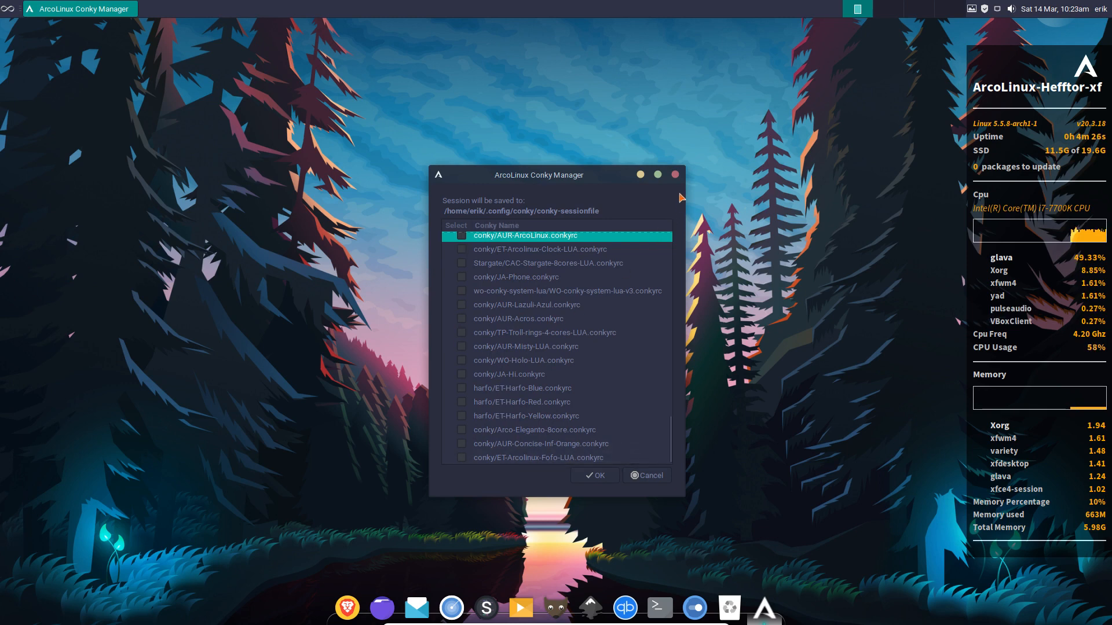
click(675, 175)
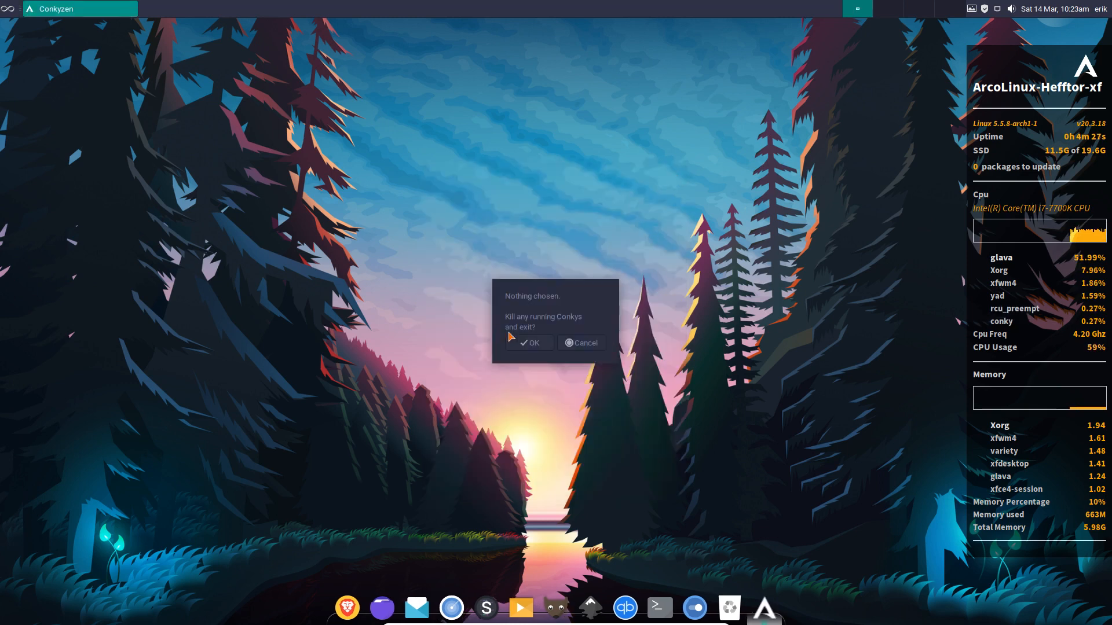
click(529, 343)
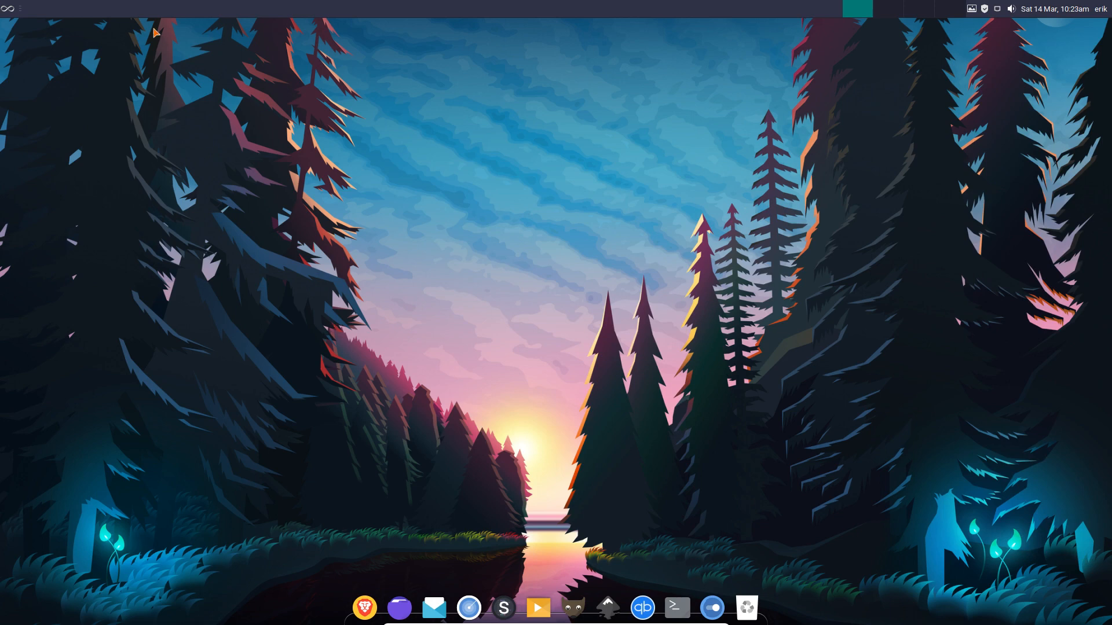
click(9, 13)
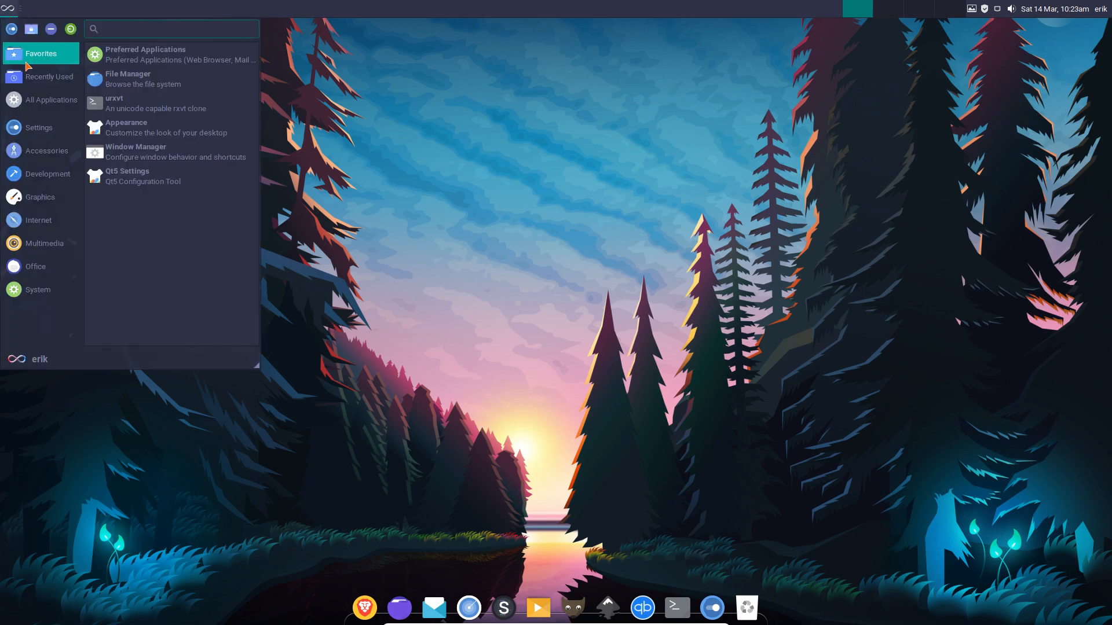
mouse_move(33, 107)
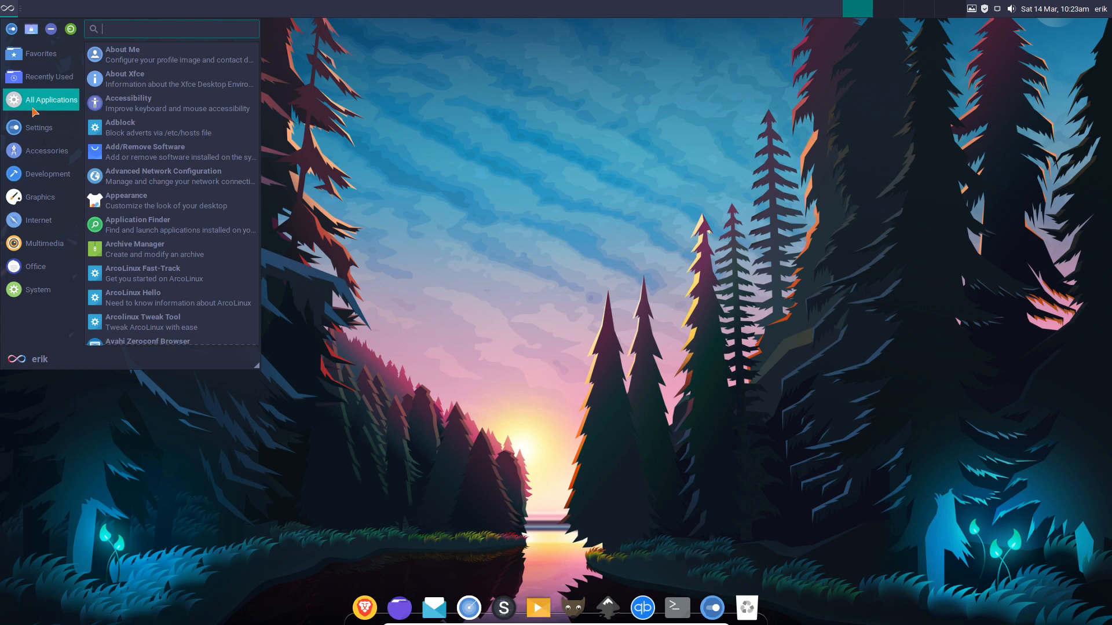
mouse_move(34, 135)
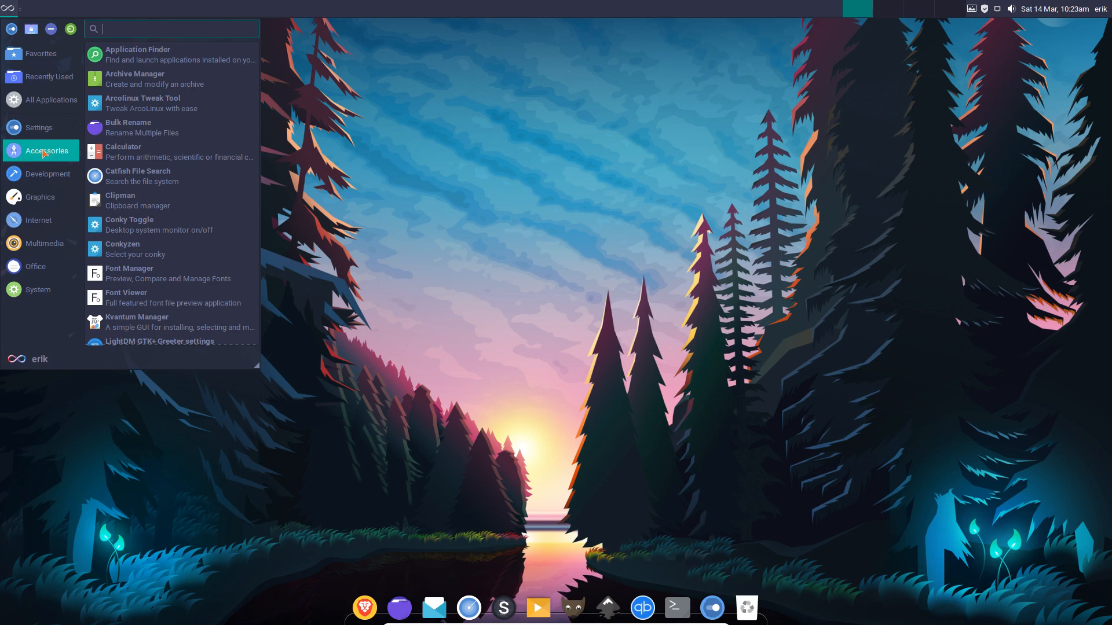
mouse_move(49, 177)
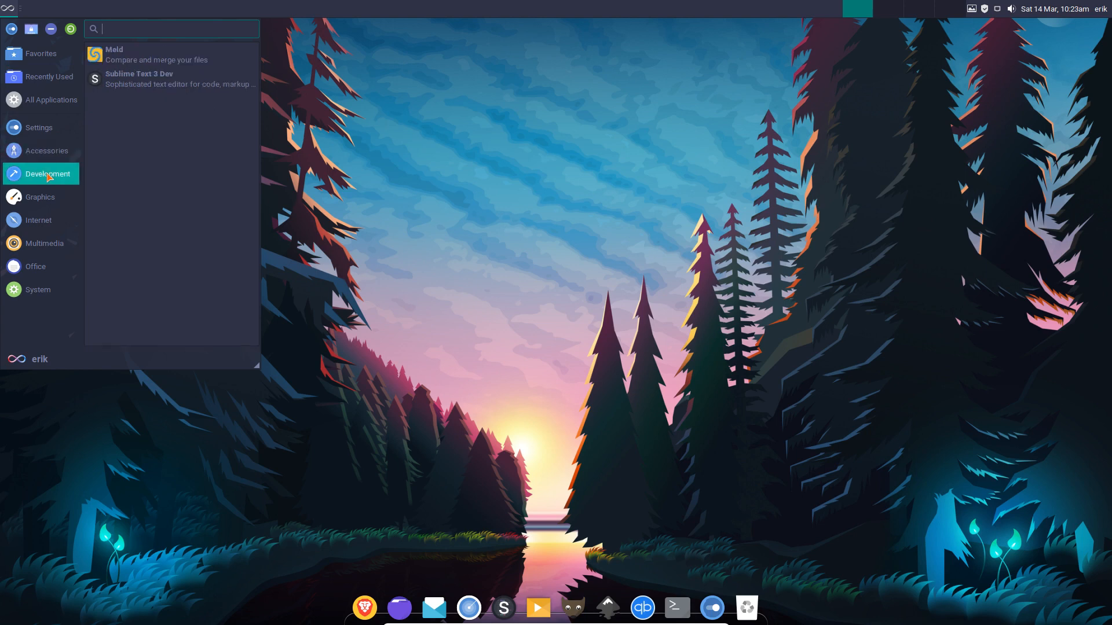
mouse_move(55, 198)
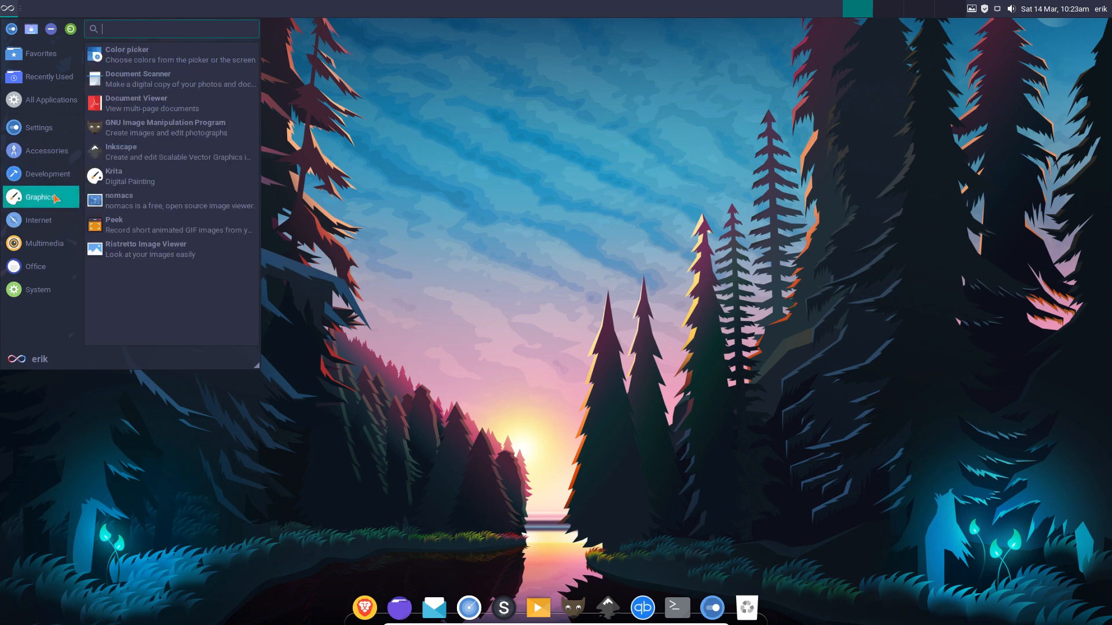
mouse_move(57, 248)
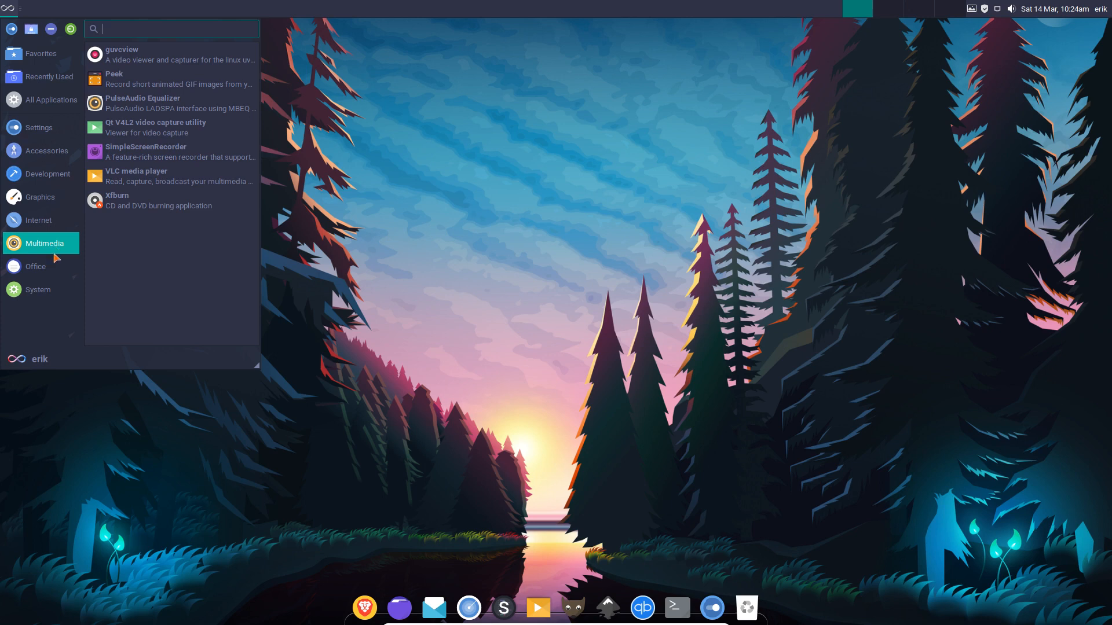
mouse_move(57, 273)
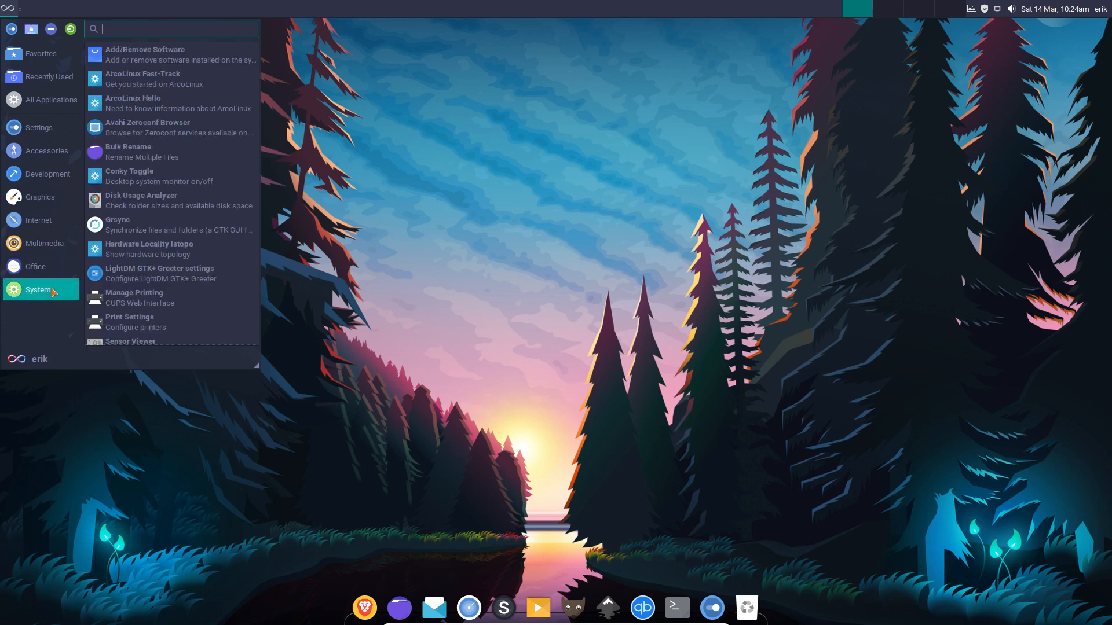
scroll(142, 293, down, 1)
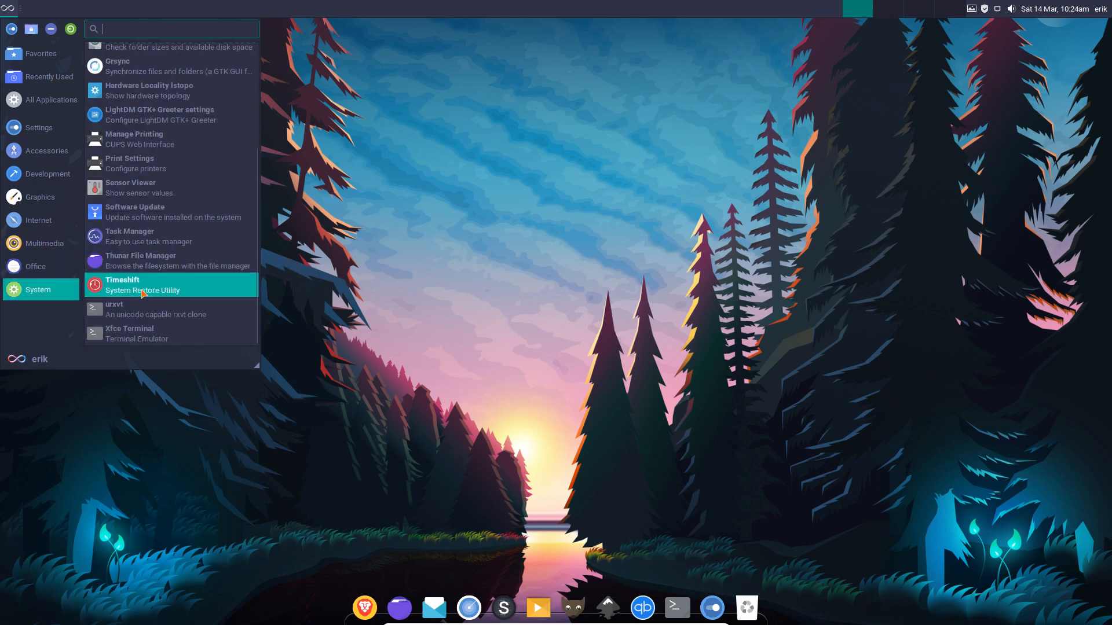
scroll(142, 293, up, 5)
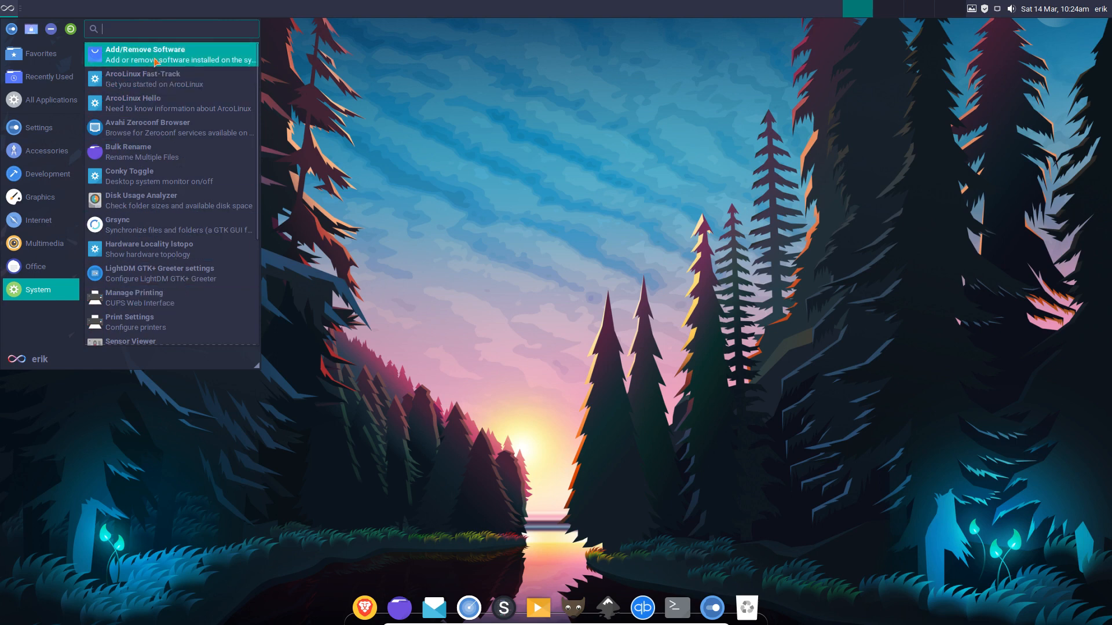
click(405, 115)
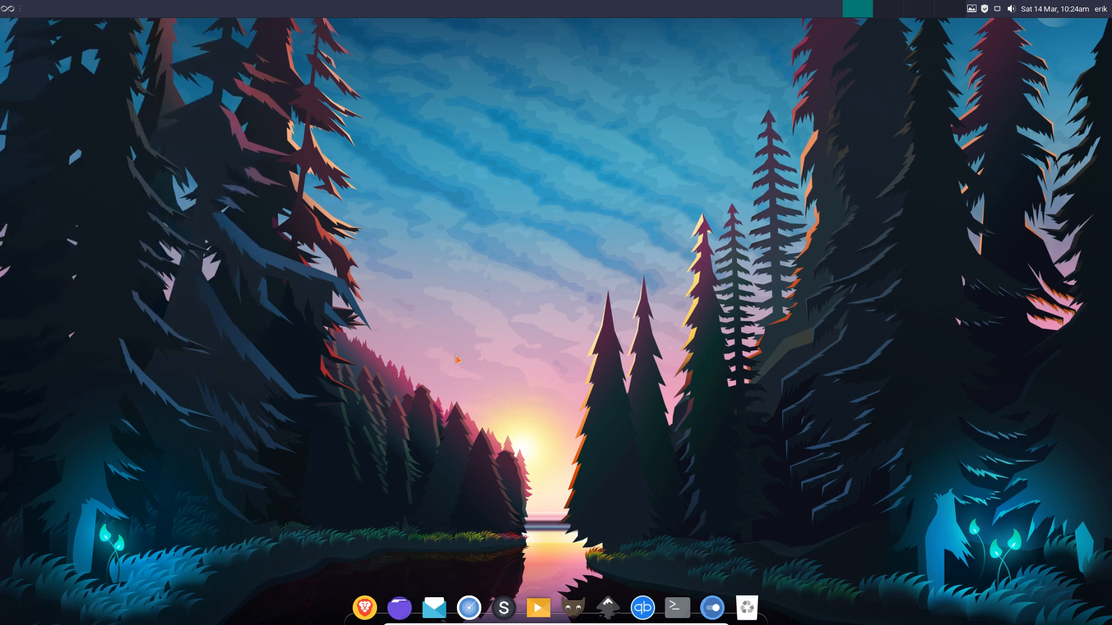
In the F12 drop-down terminal, run the update command and confirm with the sudo password.
key(F12)
text(upds)
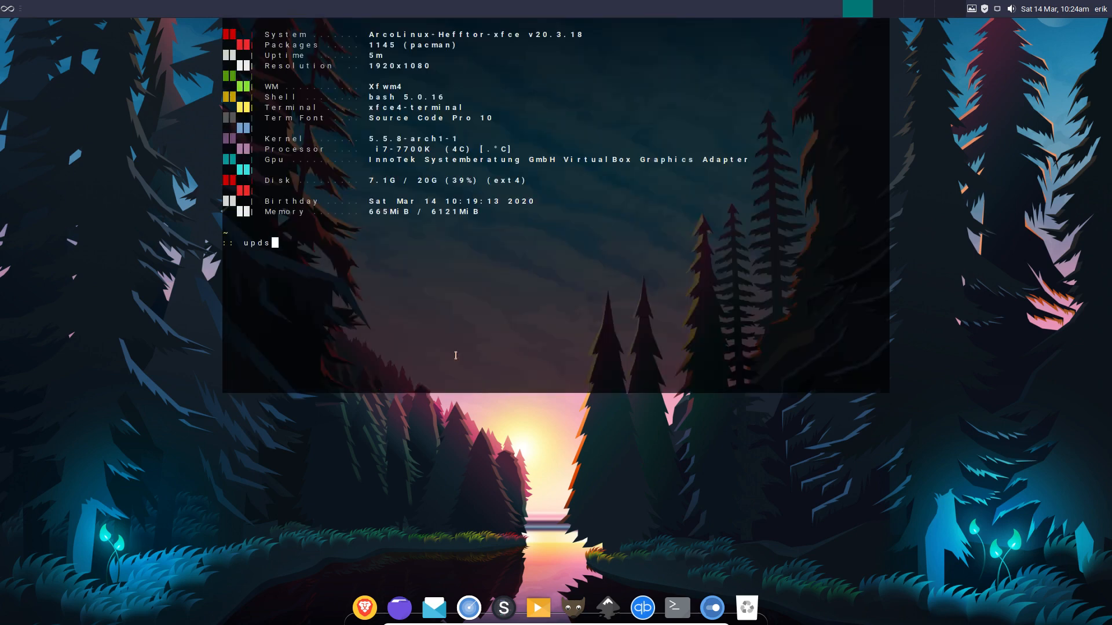
key(BackSpace)
text(ate)
key(Return)
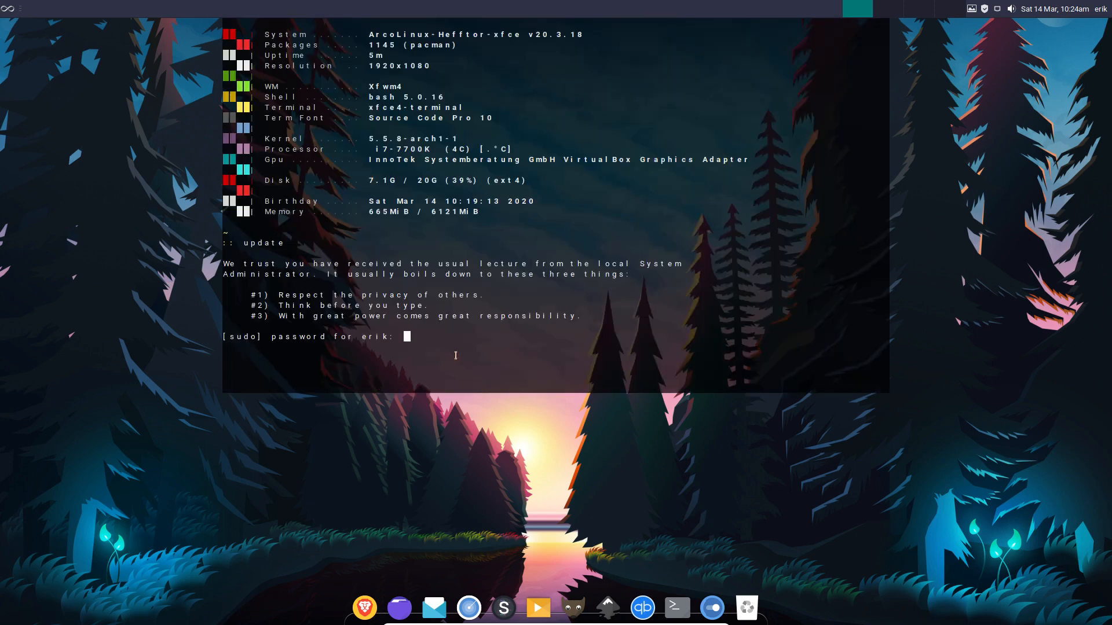
key(Return)
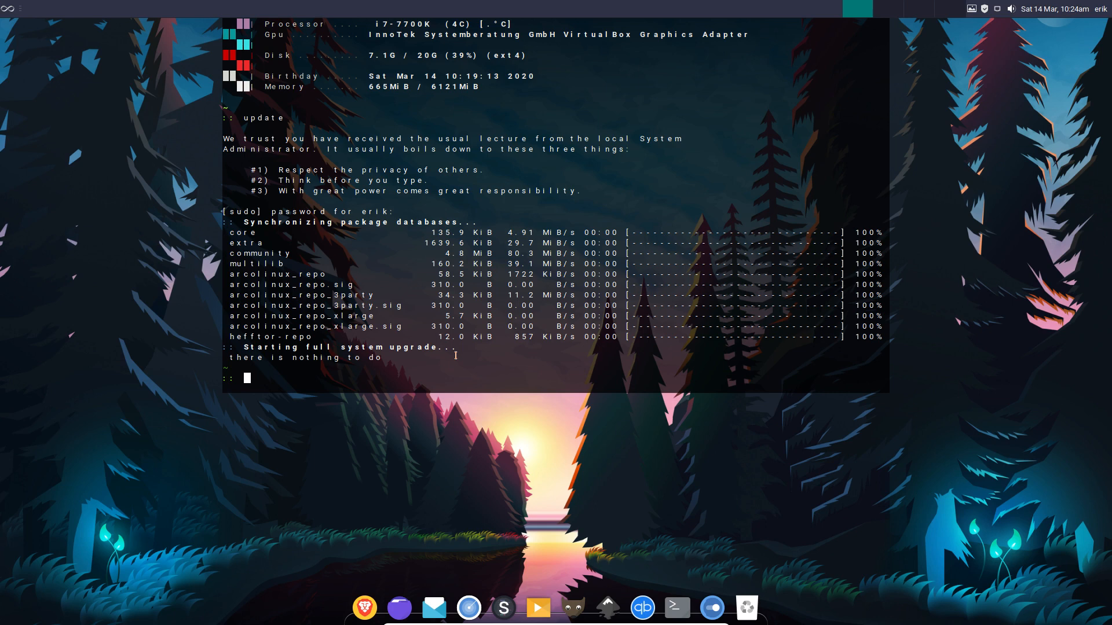
Hide the drop-down terminal and open a new urxvt window centred on the desktop.
key(F12)
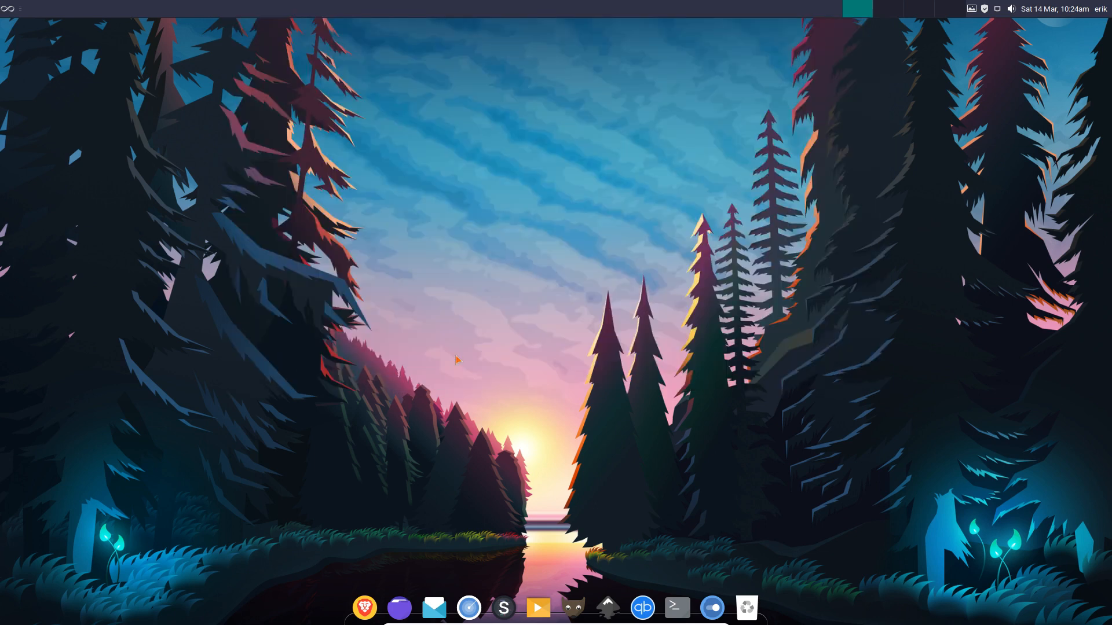
key(ctrl+alt+Return)
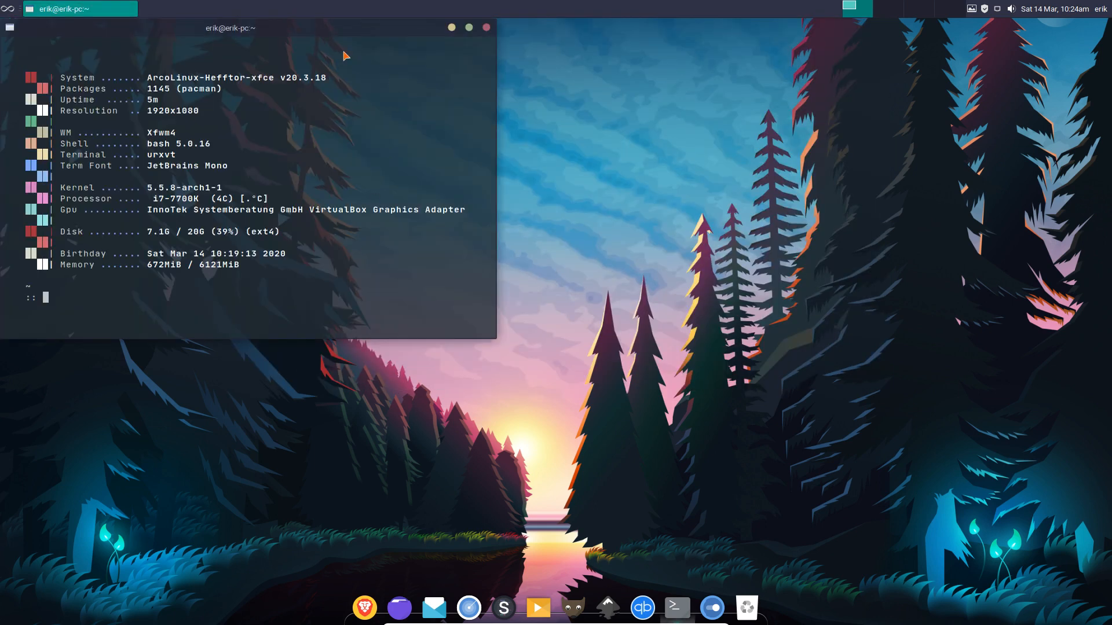
drag(263, 28, 576, 127)
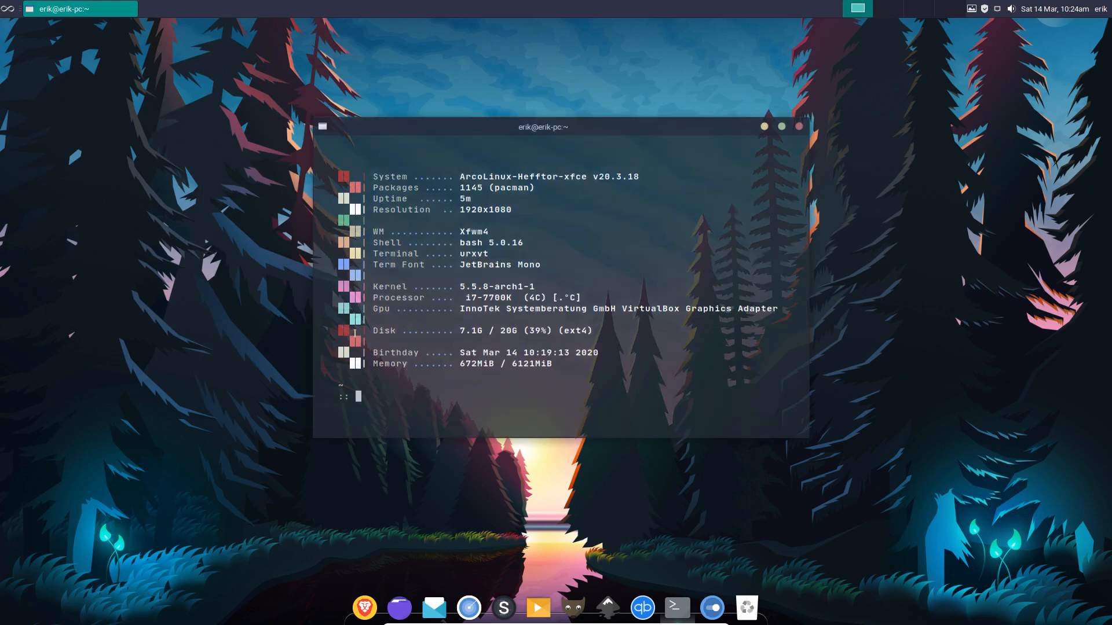